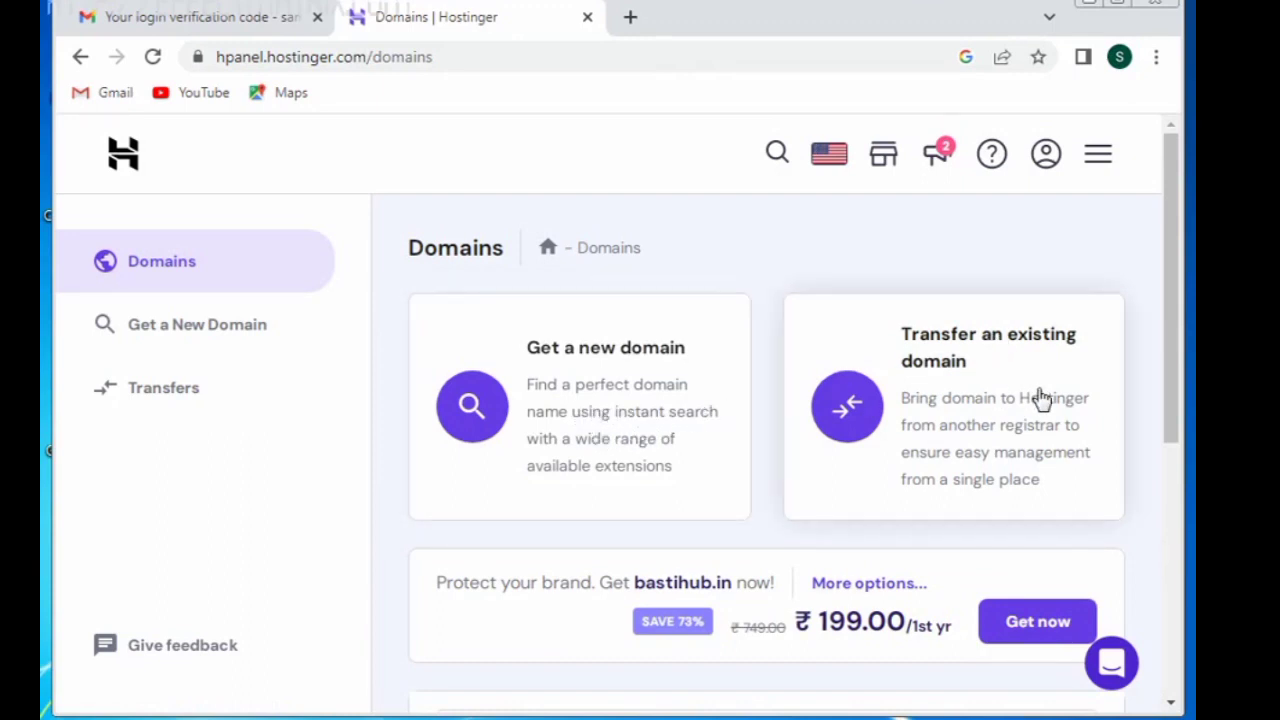
Step: Go from bastihub.com in the Domains list to its hosting dashboard
{"action": "left_click_drag", "start_coordinate": [1171, 260], "coordinate": [1163, 531]}
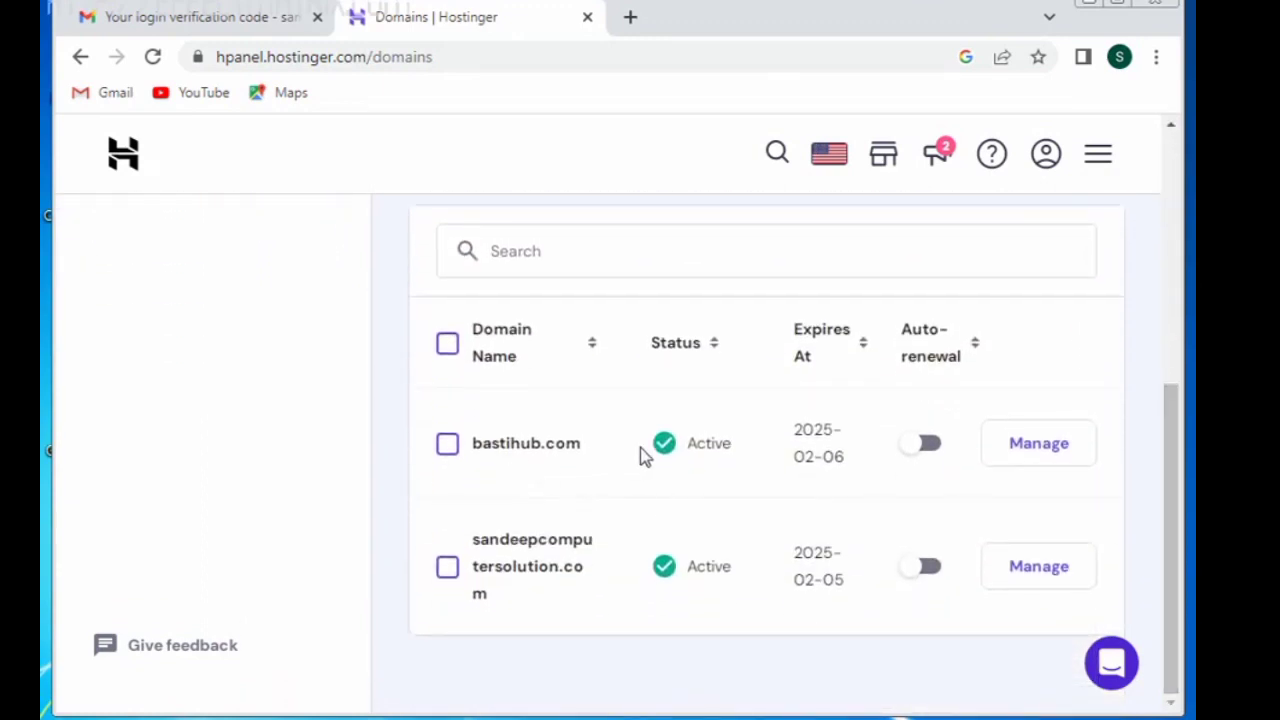
{"action": "left_click", "coordinate": [1040, 444]}
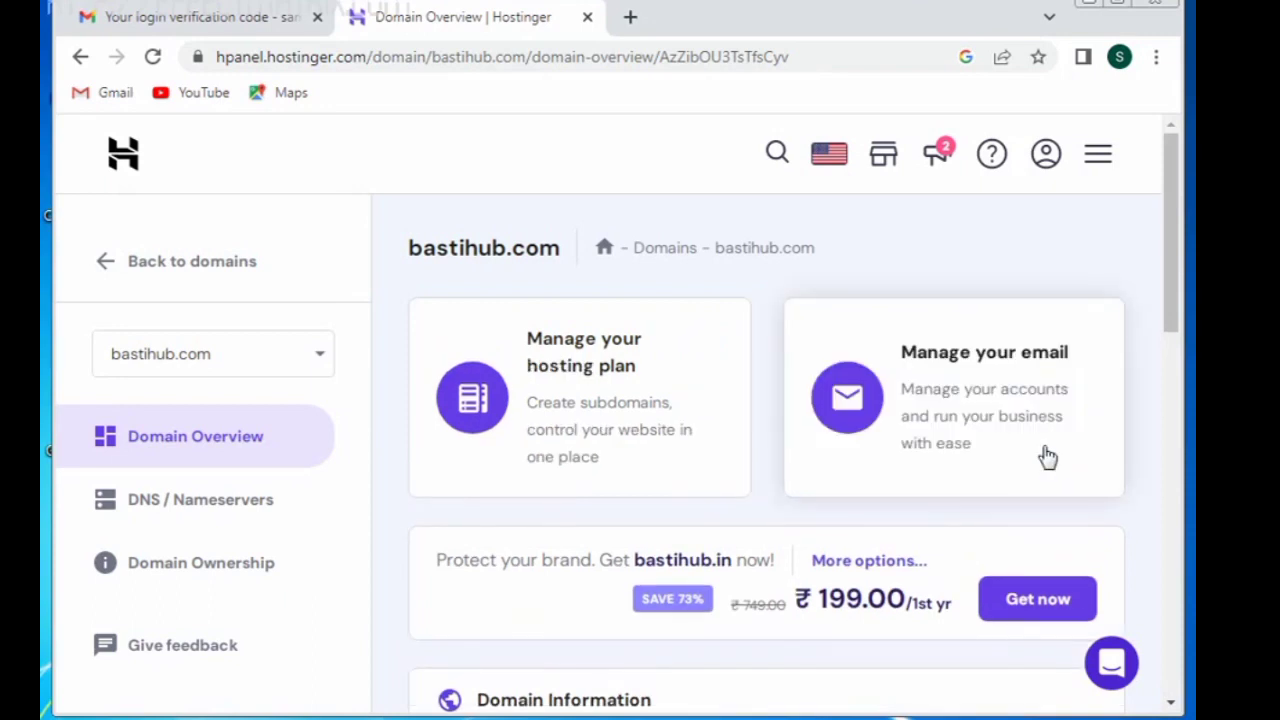
{"action": "left_click", "coordinate": [562, 425]}
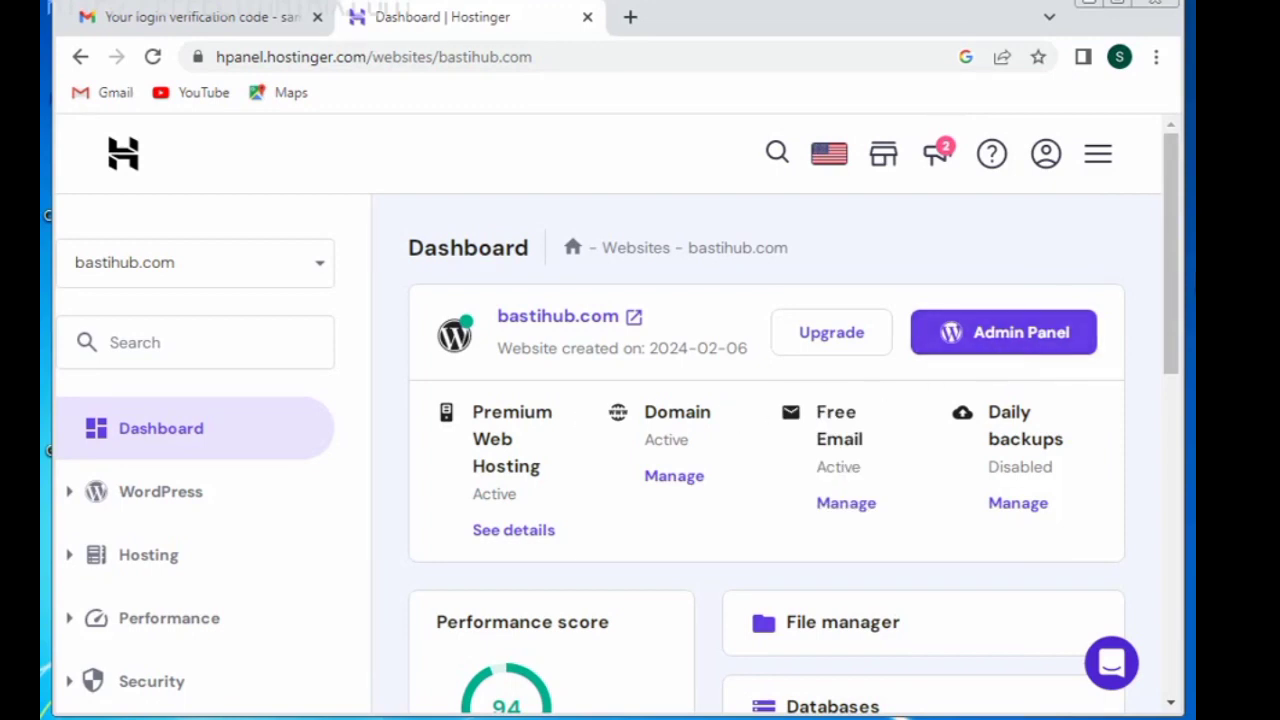
{"action": "mouse_move", "coordinate": [1175, 275]}
{"action": "left_mouse_down"}
{"action": "mouse_move", "coordinate": [1178, 610]}
{"action": "mouse_move", "coordinate": [1167, 266]}
{"action": "left_mouse_up"}
Step: Search the sidebar for 'sub' and open the Subdomains page
{"action": "left_click", "coordinate": [141, 342]}
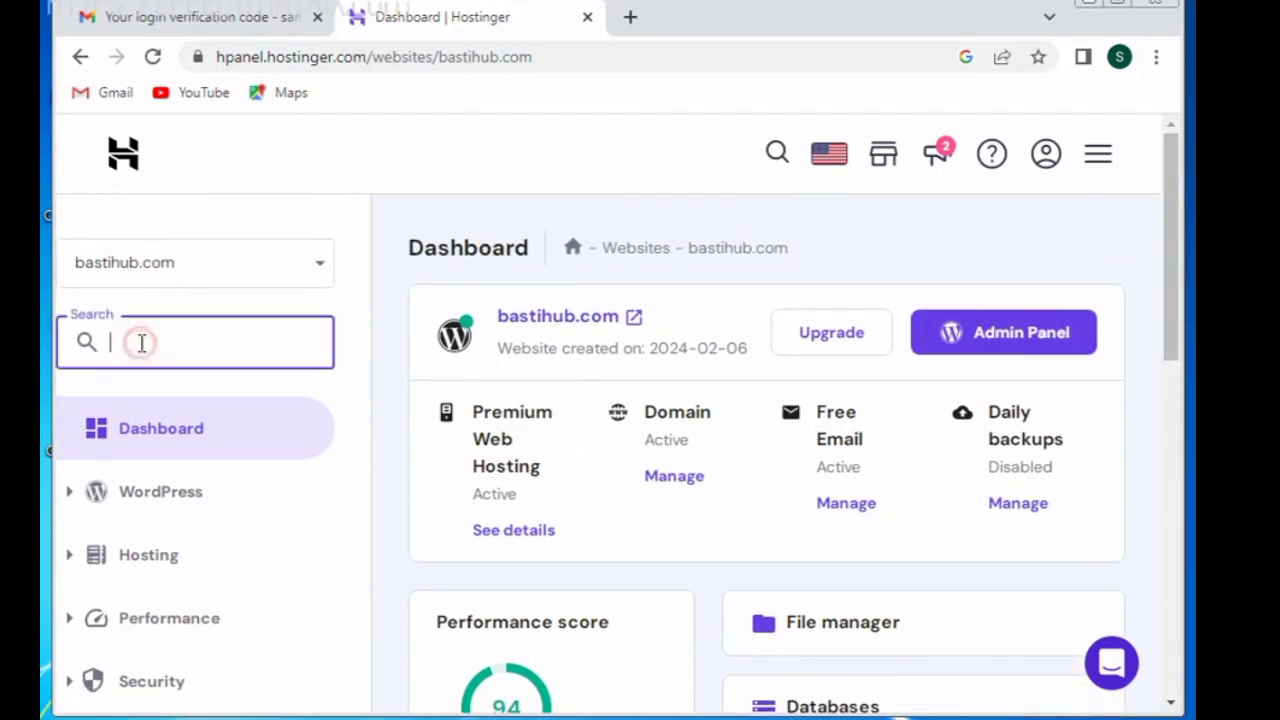
{"action": "type", "text": "sub"}
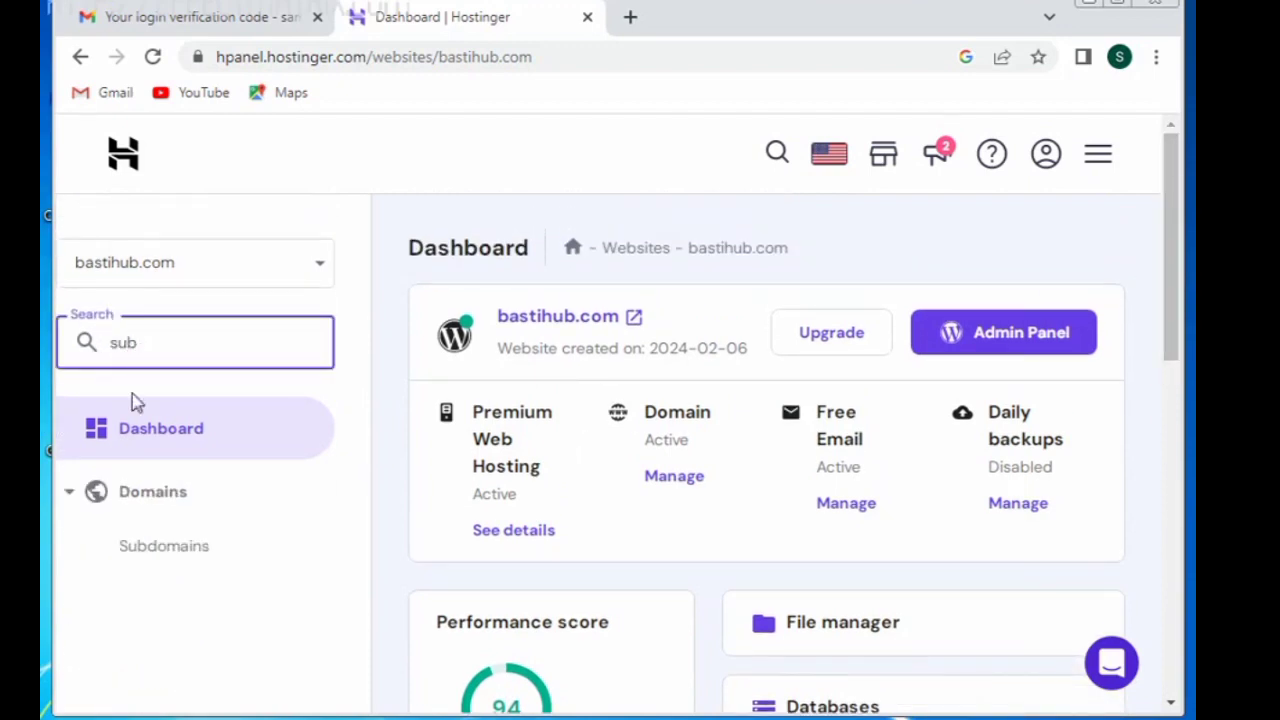
{"action": "left_click", "coordinate": [164, 556]}
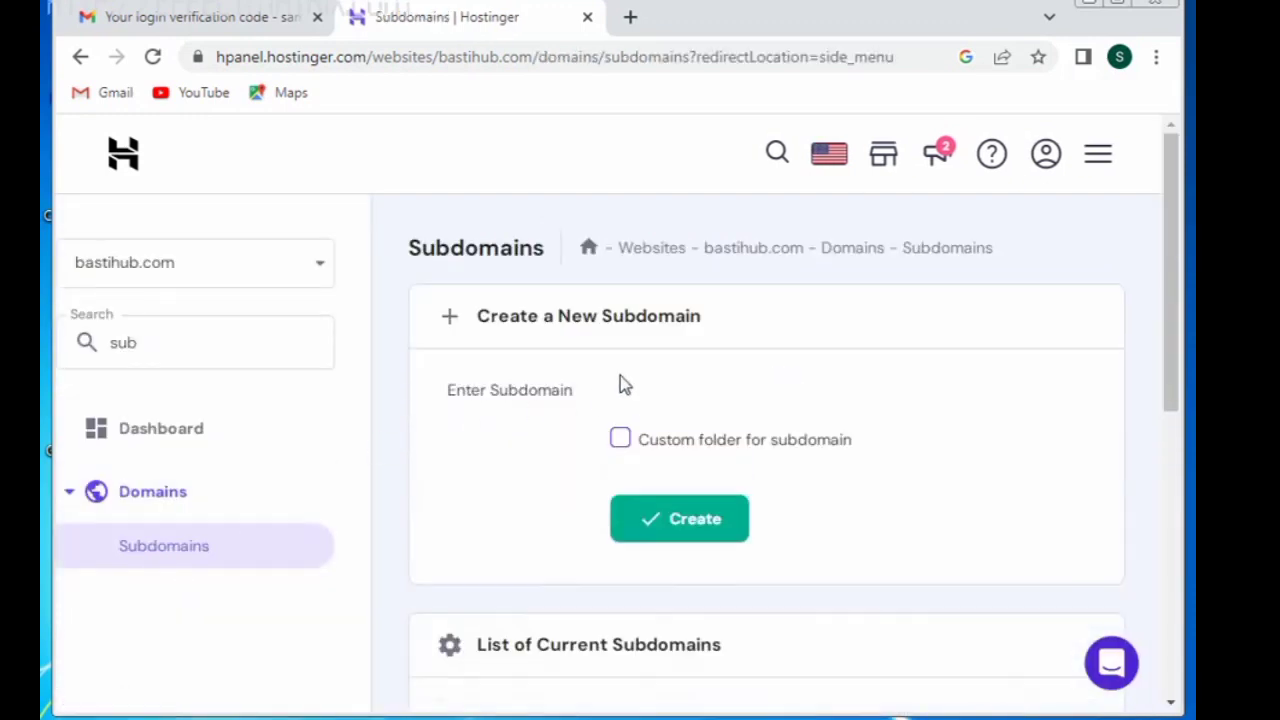
Step: Enter 'advertiser' as the new subdomain name
{"action": "left_click", "coordinate": [660, 380]}
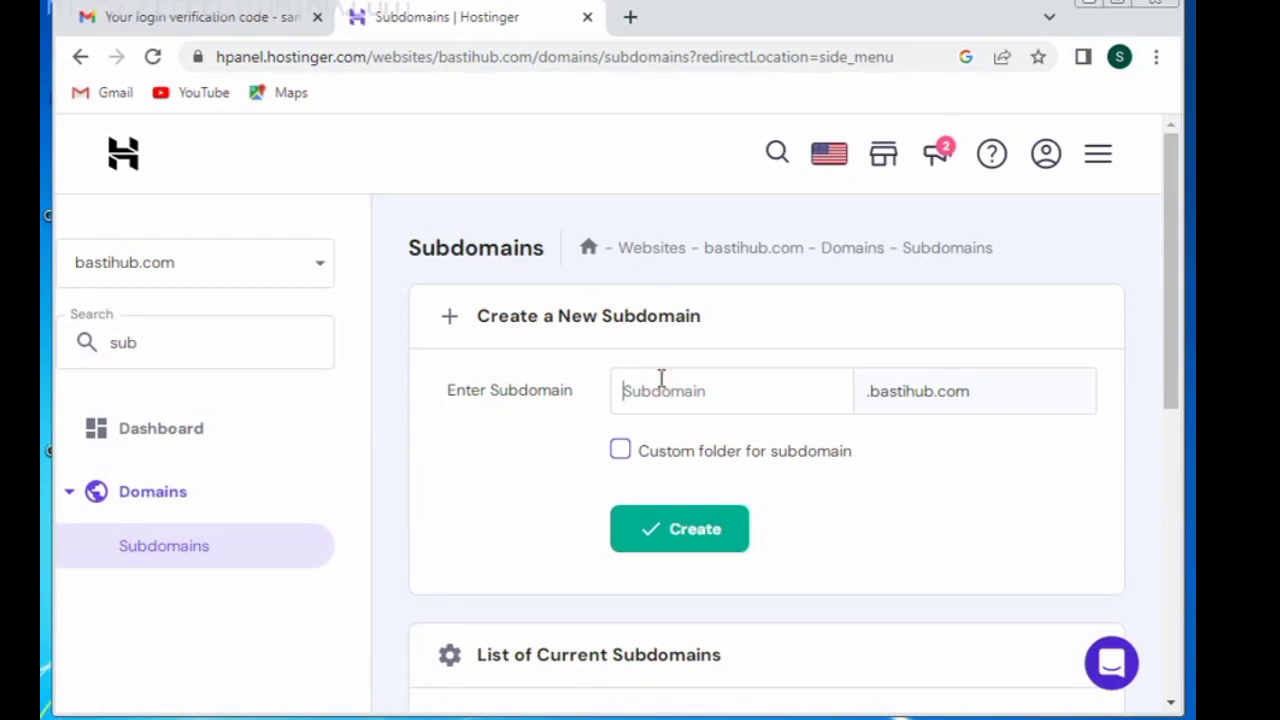
{"action": "type", "text": "advertiser"}
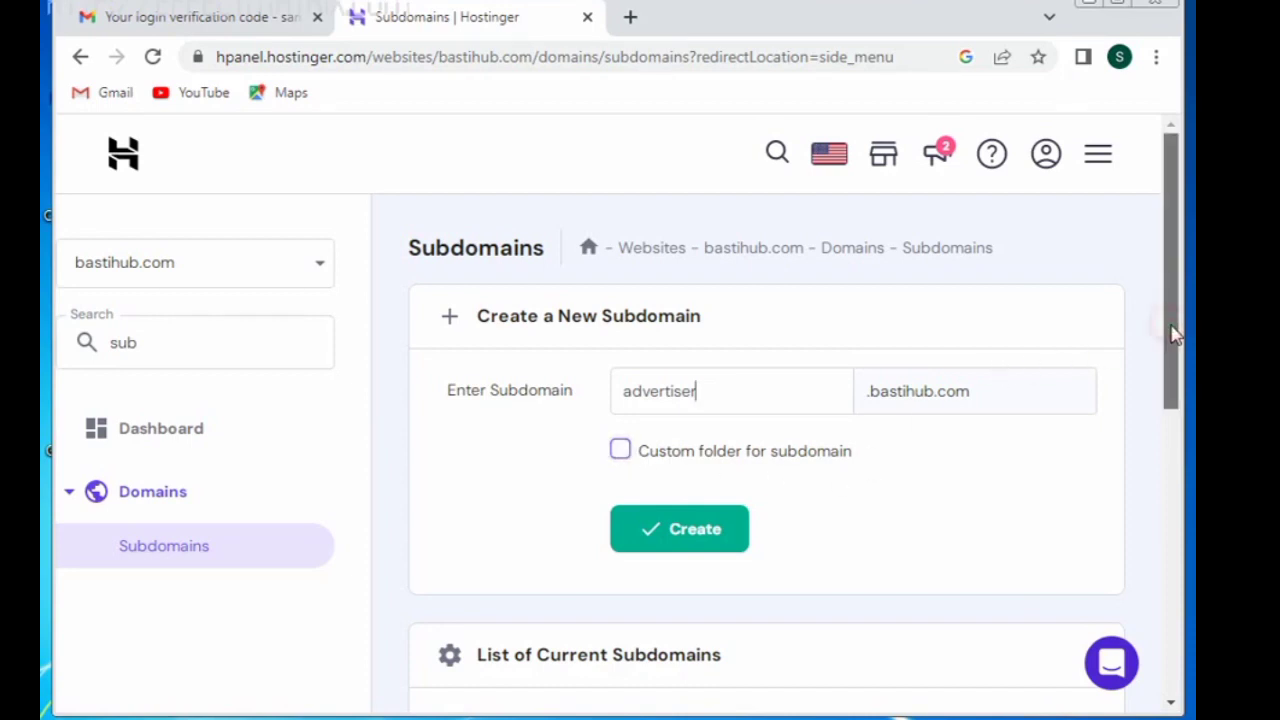
{"action": "left_click_drag", "start_coordinate": [1175, 335], "coordinate": [1186, 428]}
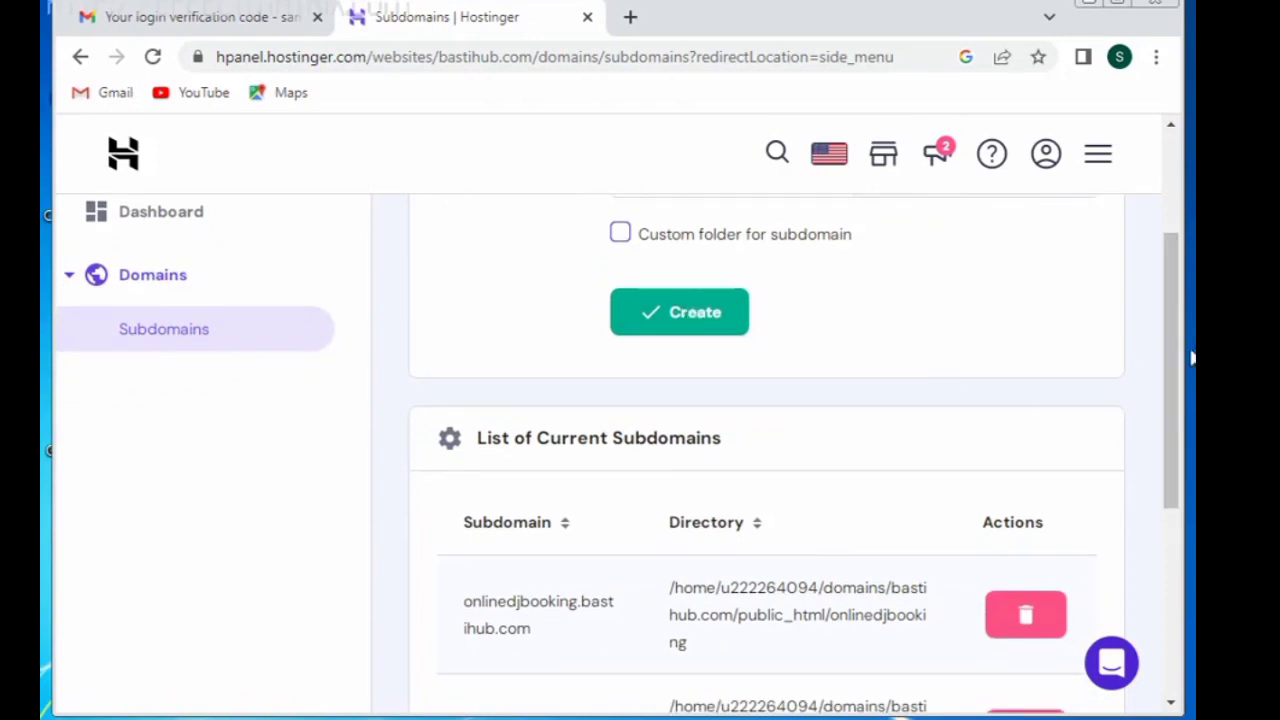
{"action": "left_click_drag", "start_coordinate": [1171, 354], "coordinate": [1158, 247]}
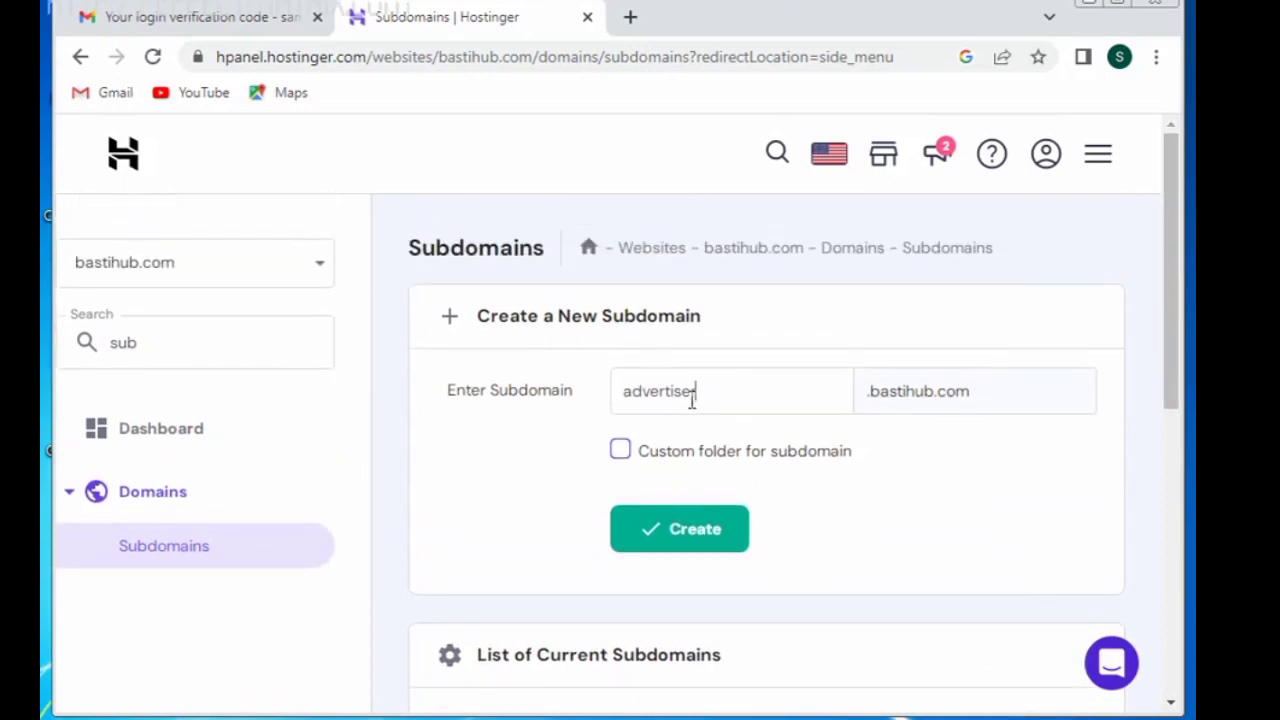
Step: Create the advertiser subdomain and select advertiser.bastihub.com in the current subdomains list
{"action": "left_click", "coordinate": [675, 538]}
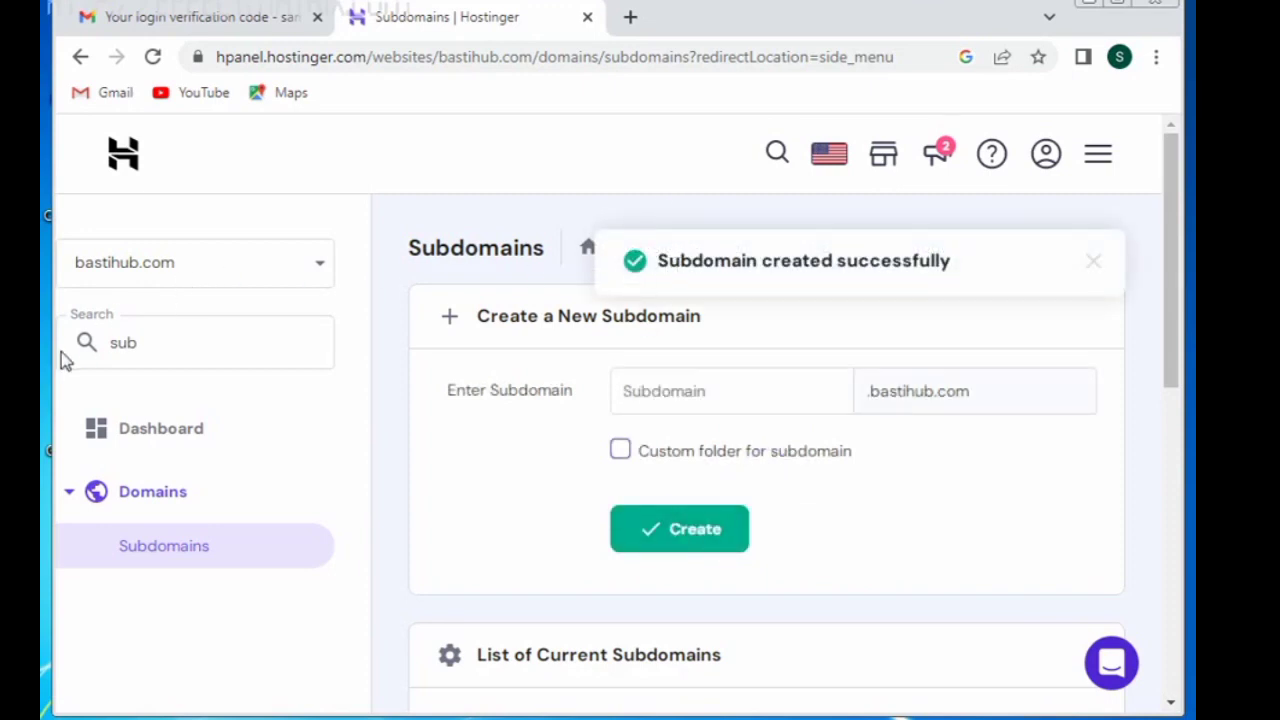
{"action": "left_click", "coordinate": [180, 350]}
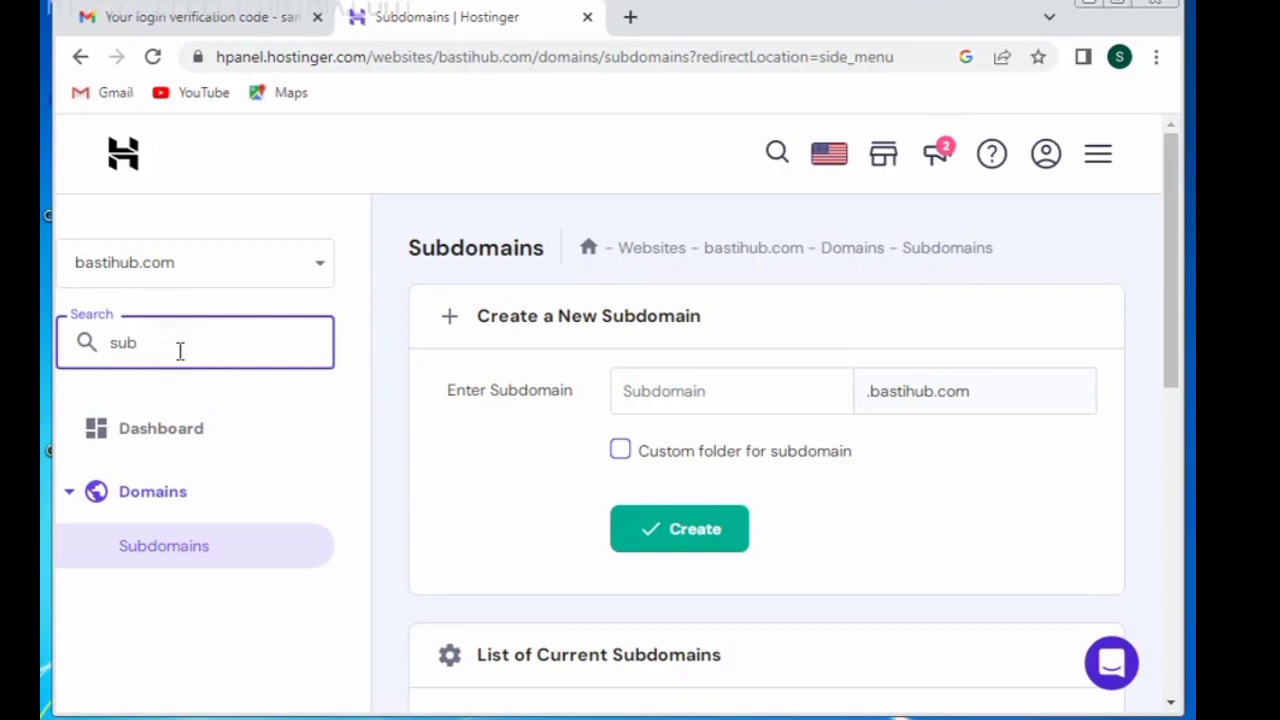
{"action": "left_click_drag", "start_coordinate": [1166, 251], "coordinate": [1183, 558]}
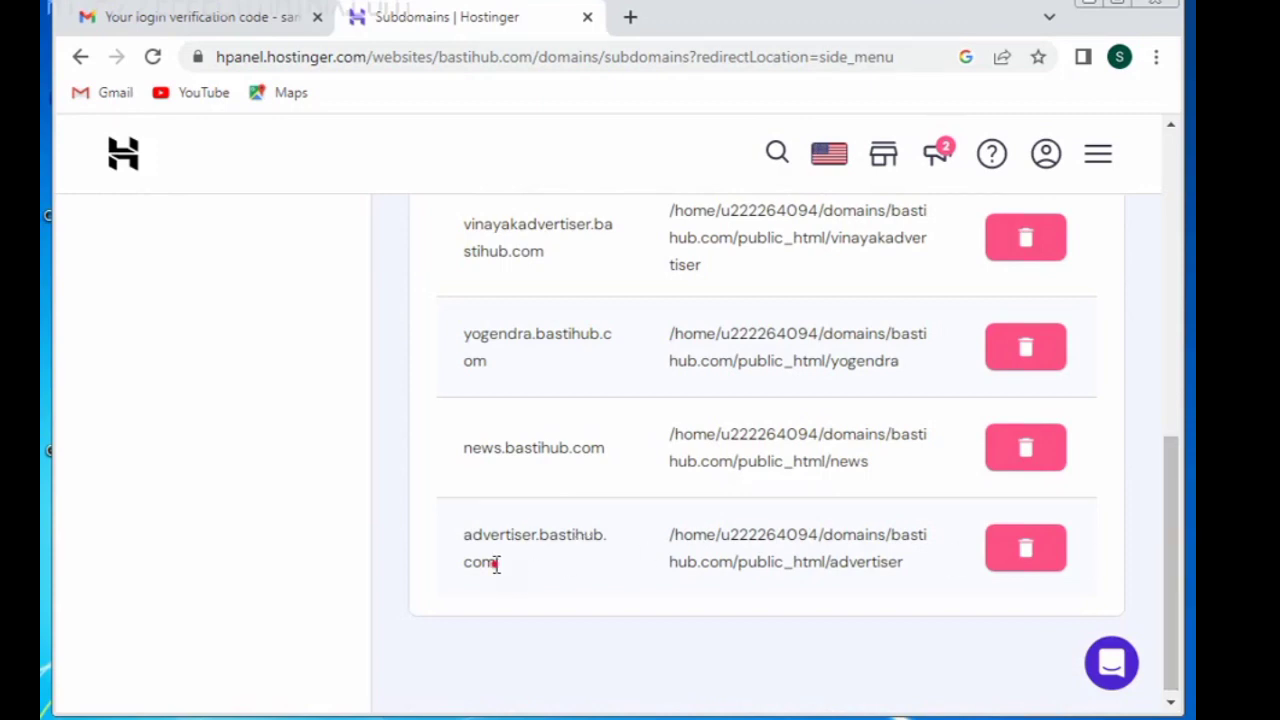
{"action": "left_click_drag", "start_coordinate": [494, 563], "coordinate": [463, 545]}
{"action": "key", "text": "ctrl+c"}
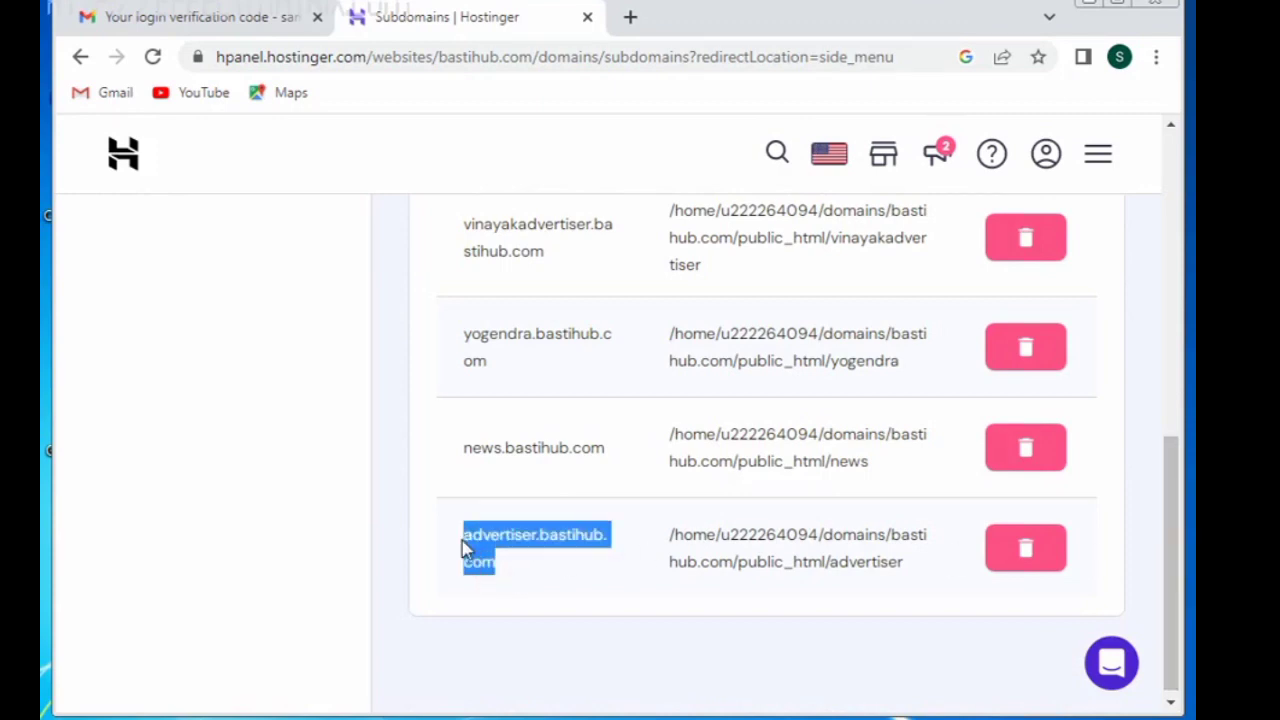
Step: Load the copied advertiser.bastihub.com address in a new browser tab
{"action": "left_click", "coordinate": [630, 17]}
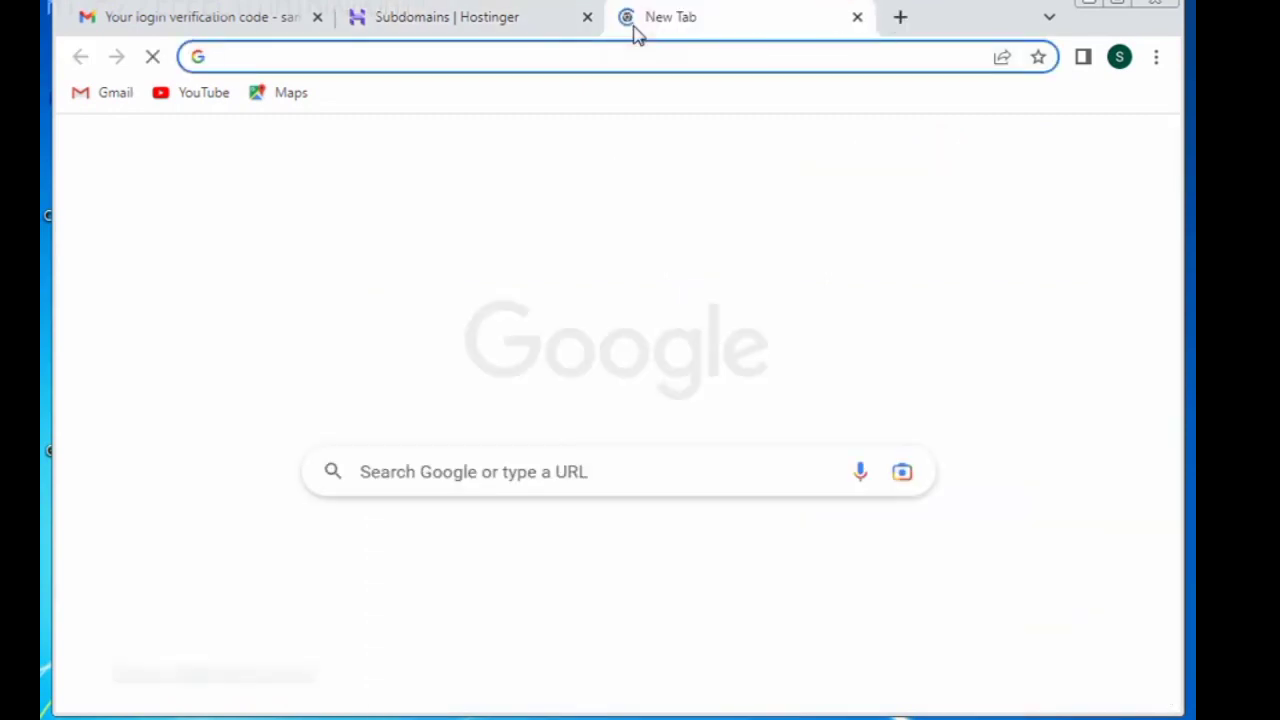
{"action": "key", "text": "ctrl+v"}
{"action": "key", "text": "Return"}
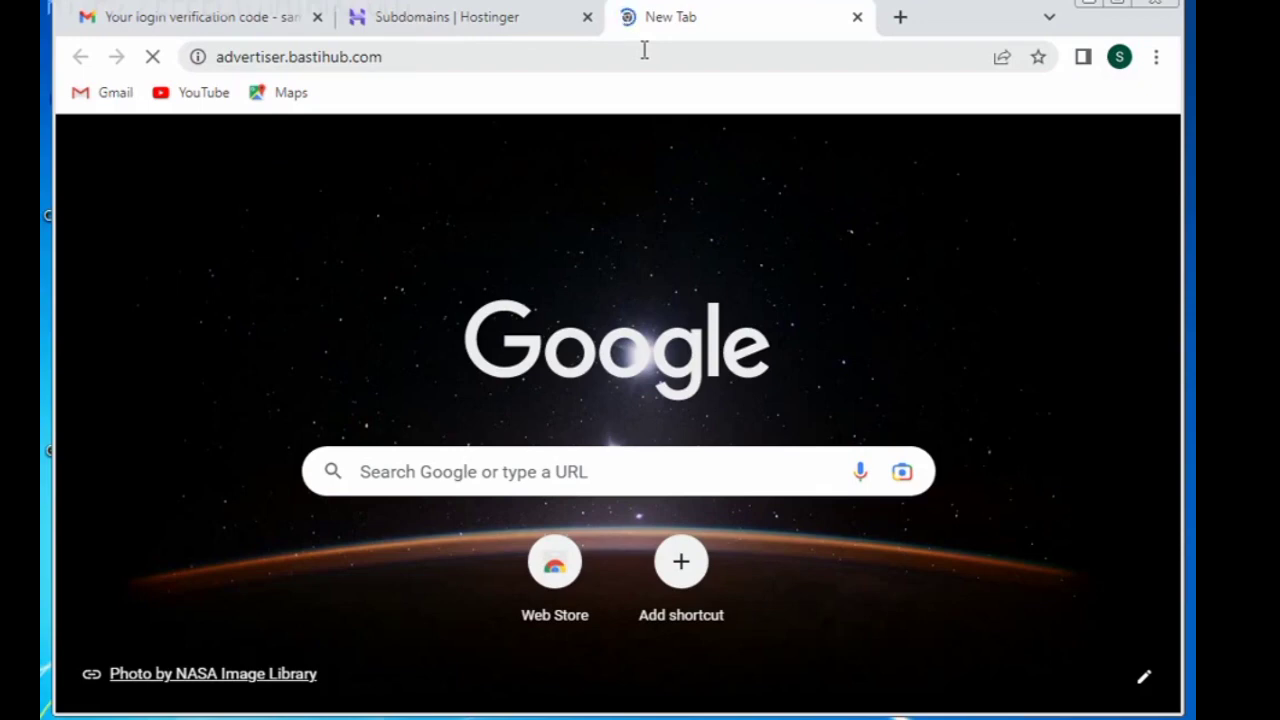
{"action": "left_click", "coordinate": [472, 20]}
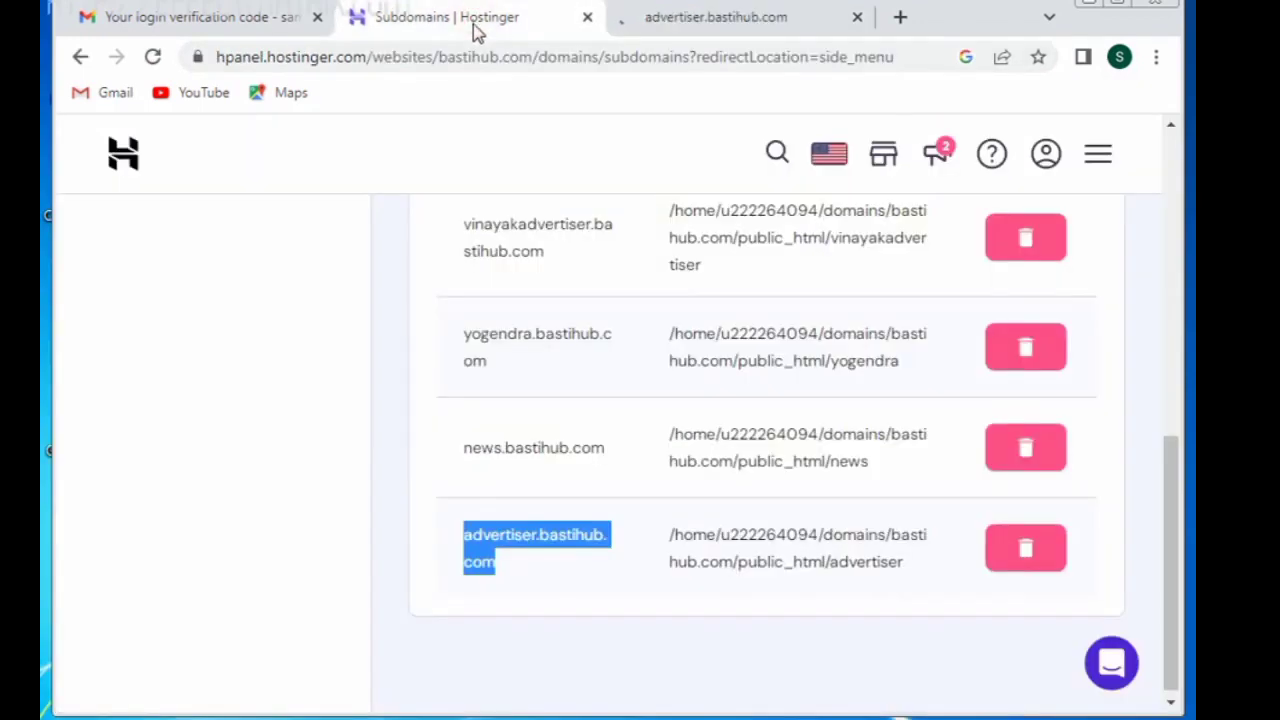
{"action": "left_click", "coordinate": [1178, 305]}
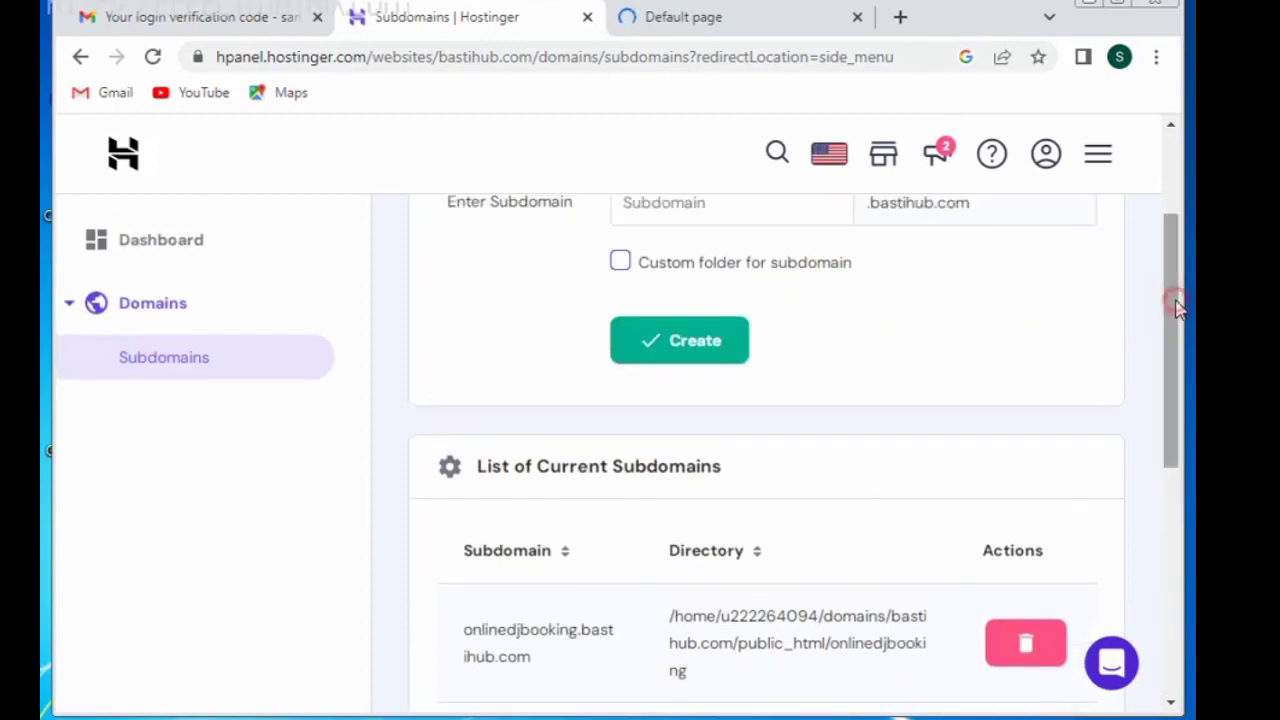
{"action": "left_click", "coordinate": [675, 20]}
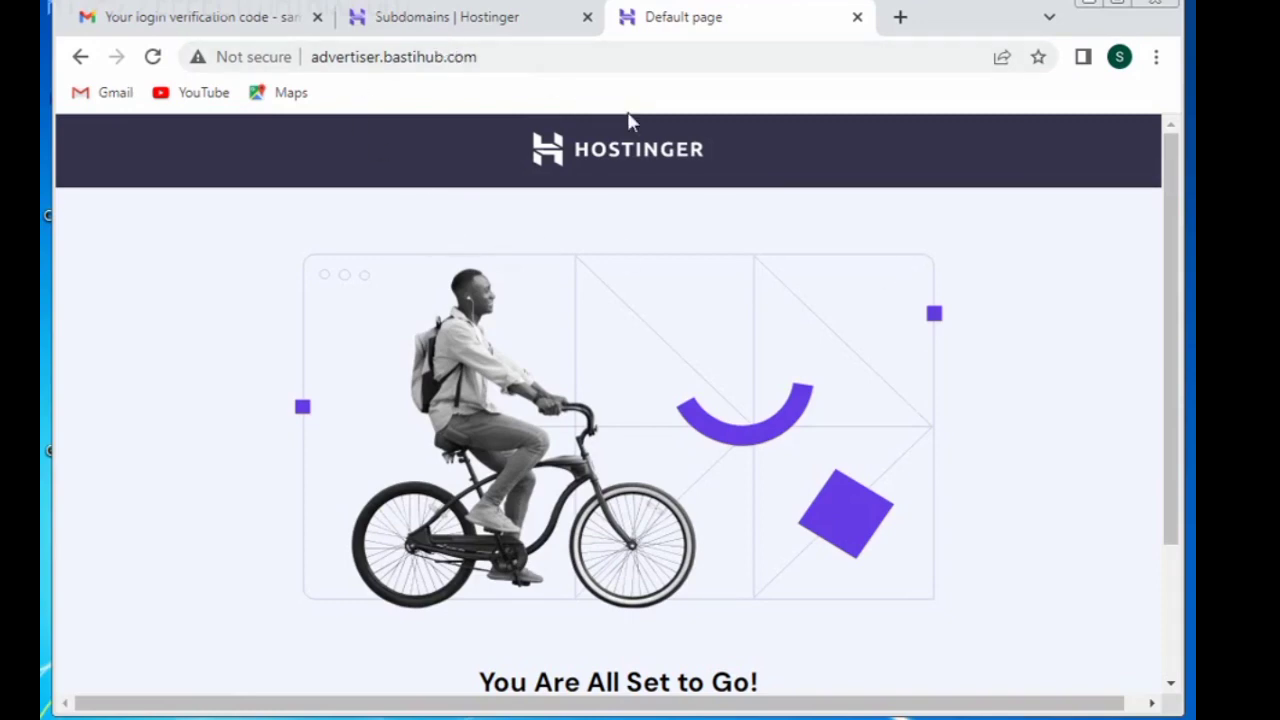
Step: Copy onlinedjbooking.bastihub.com from hPanel and load it in another new tab
{"action": "left_click", "coordinate": [447, 30]}
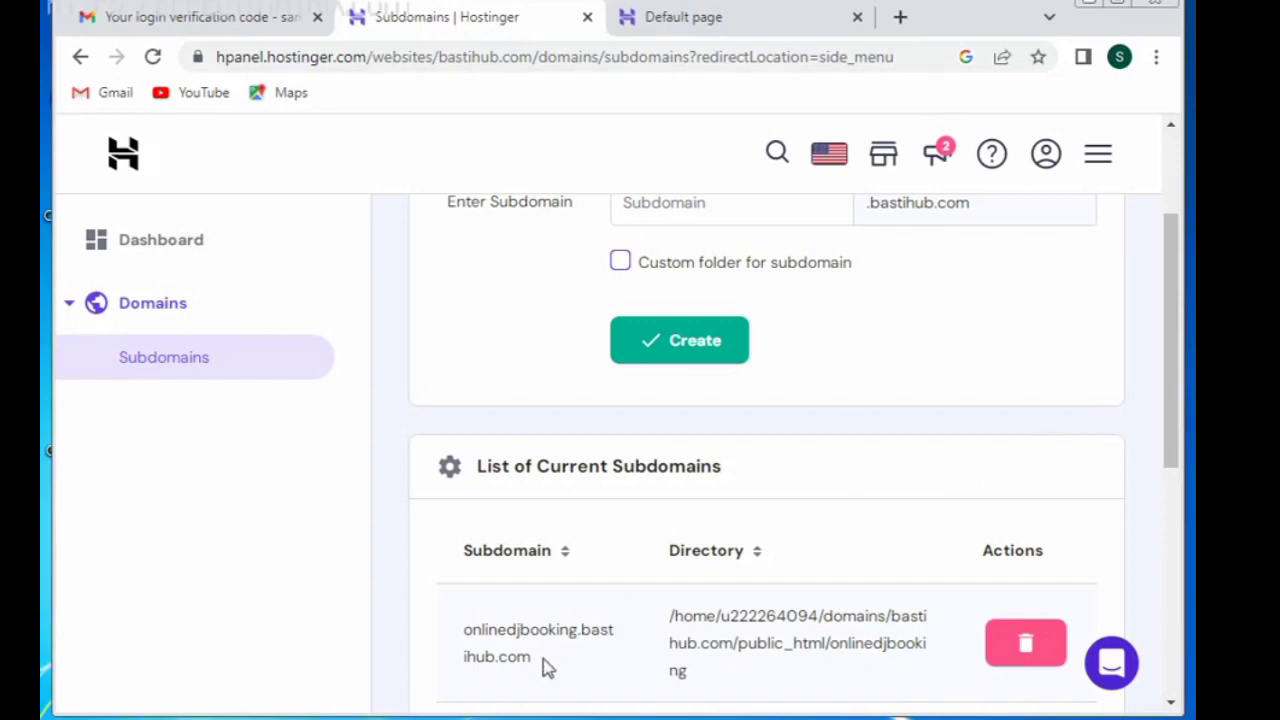
{"action": "left_click_drag", "start_coordinate": [531, 658], "coordinate": [465, 636]}
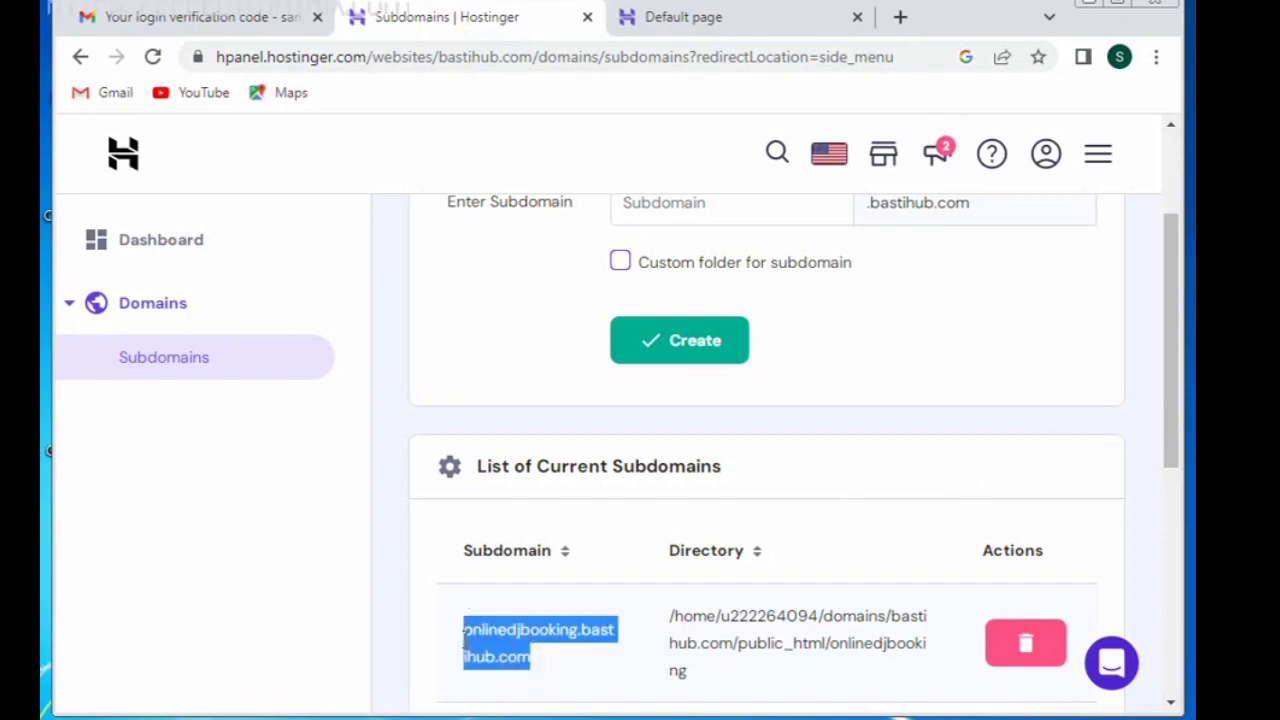
{"action": "left_click", "coordinate": [694, 22]}
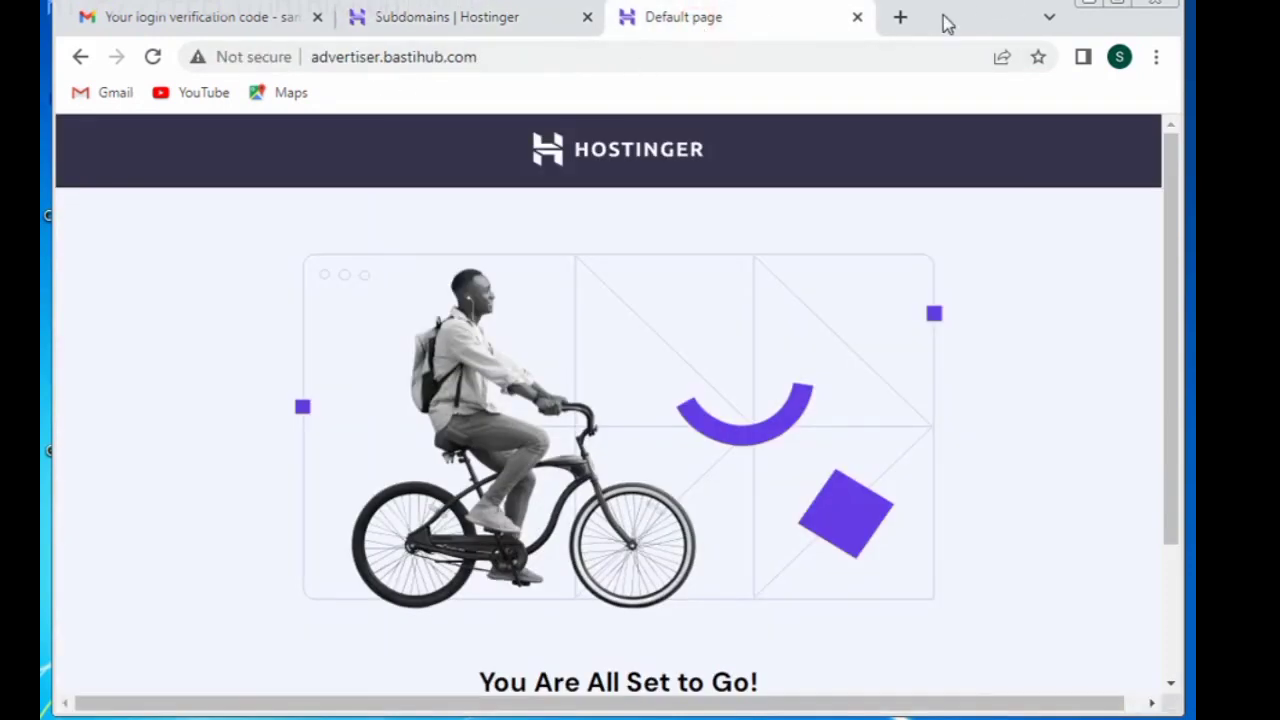
{"action": "left_click", "coordinate": [898, 30]}
{"action": "type", "text": "onlinedjbooking.bastihub.com"}
{"action": "key", "text": "Return"}
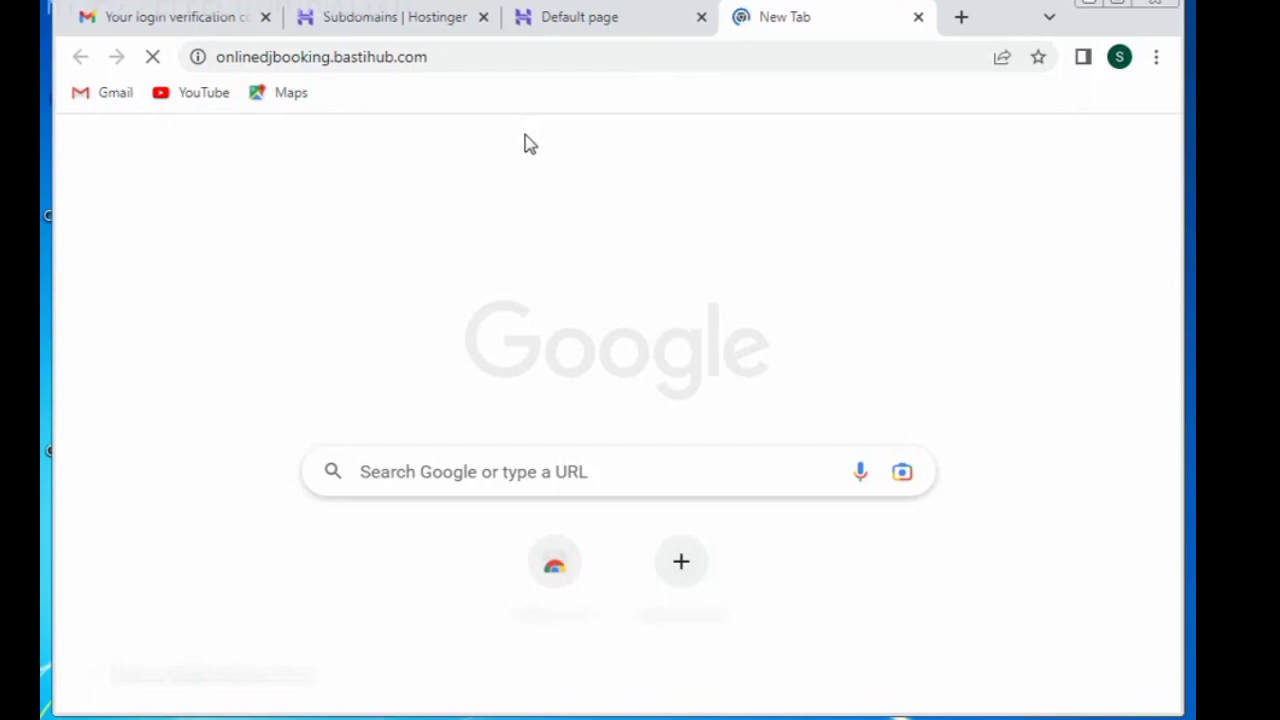
{"action": "left_click", "coordinate": [607, 18]}
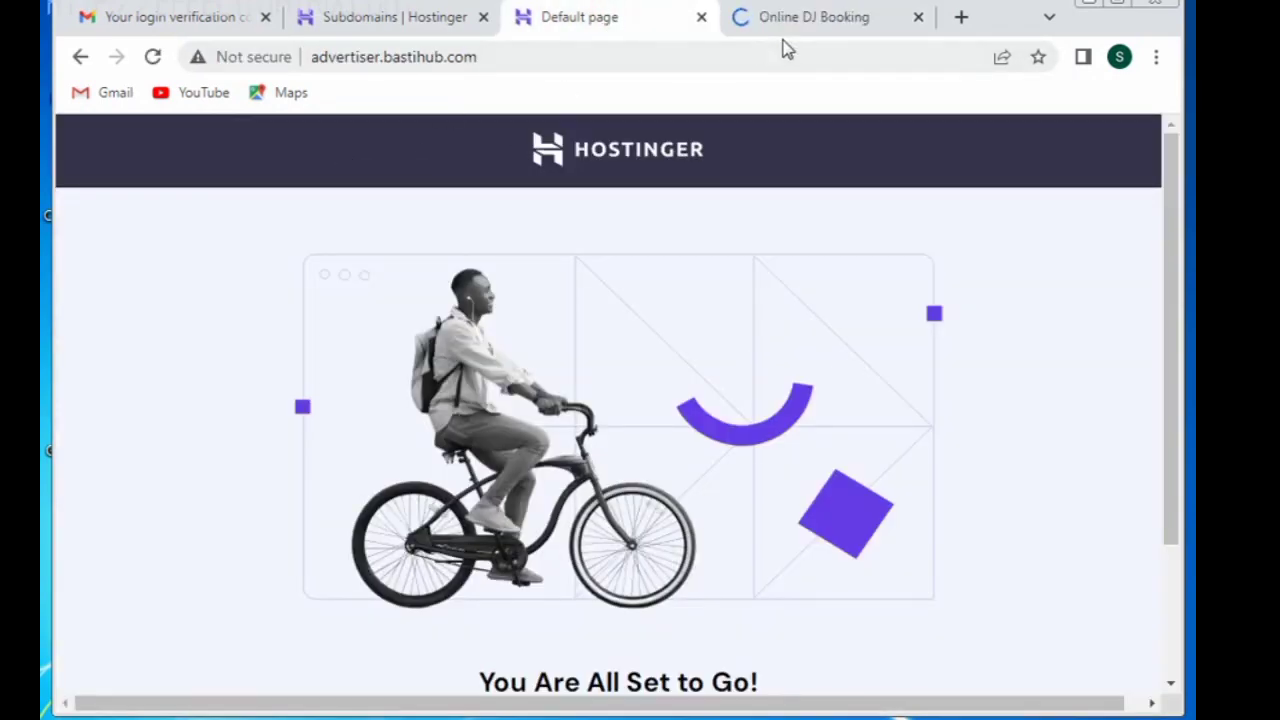
{"action": "left_click", "coordinate": [808, 18]}
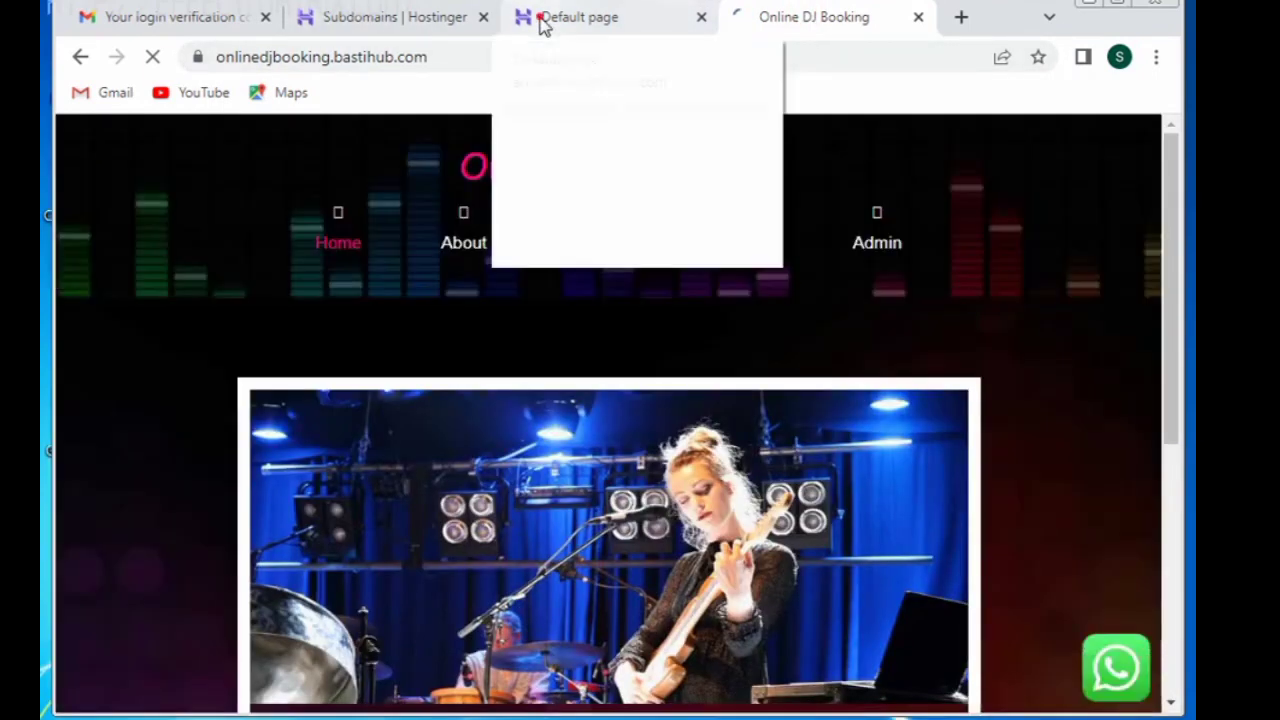
Step: Reload advertiser.bastihub.com's default page, then return to the hPanel subdomains list
{"action": "left_click", "coordinate": [543, 22]}
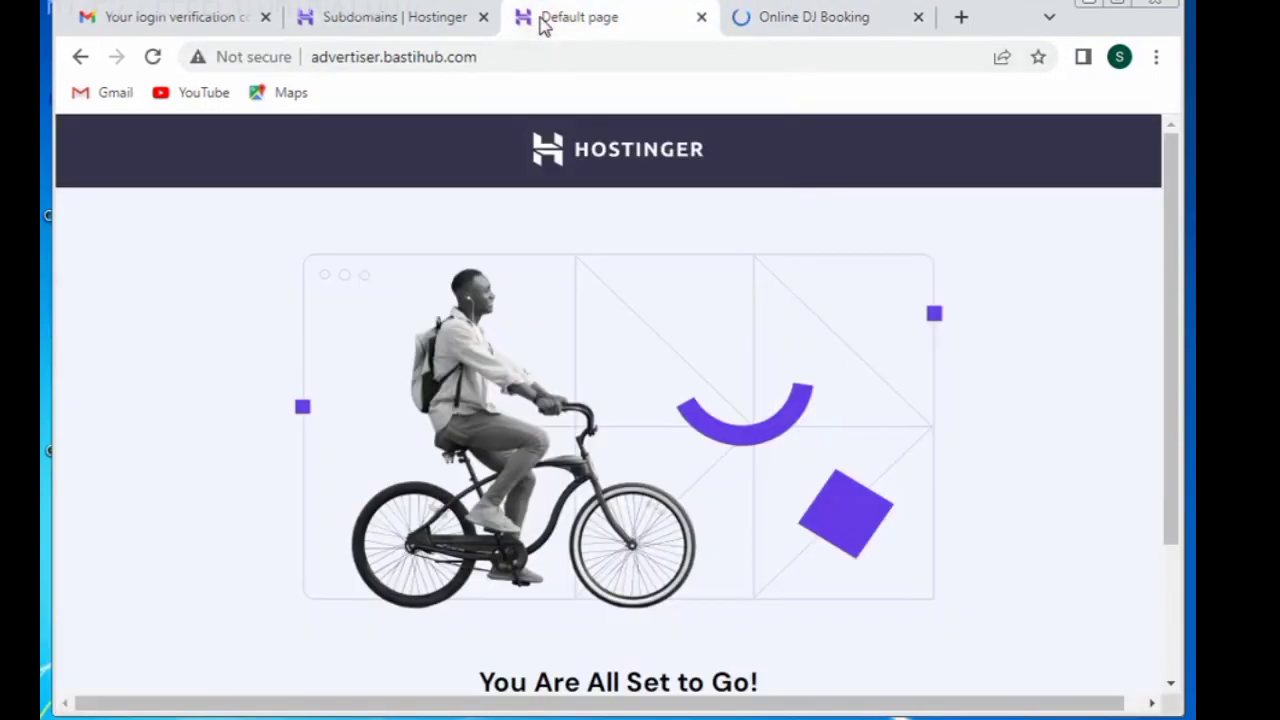
{"action": "left_click", "coordinate": [151, 58]}
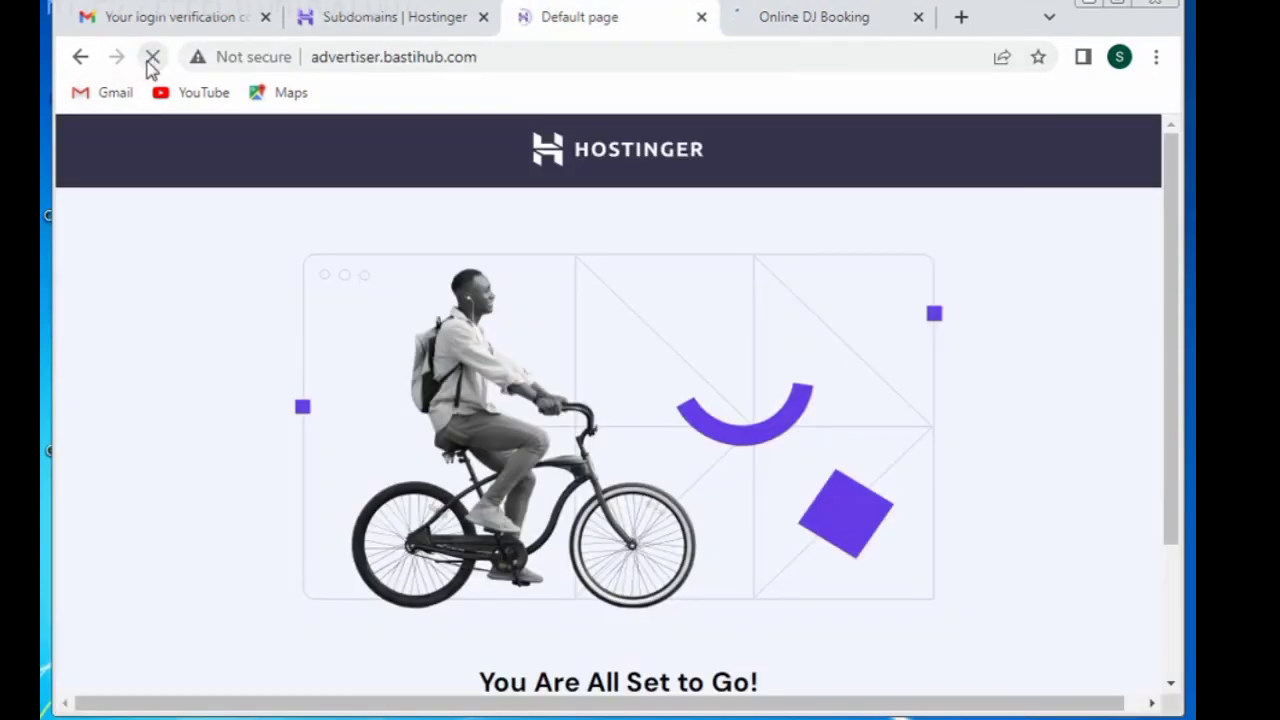
{"action": "left_click", "coordinate": [405, 17]}
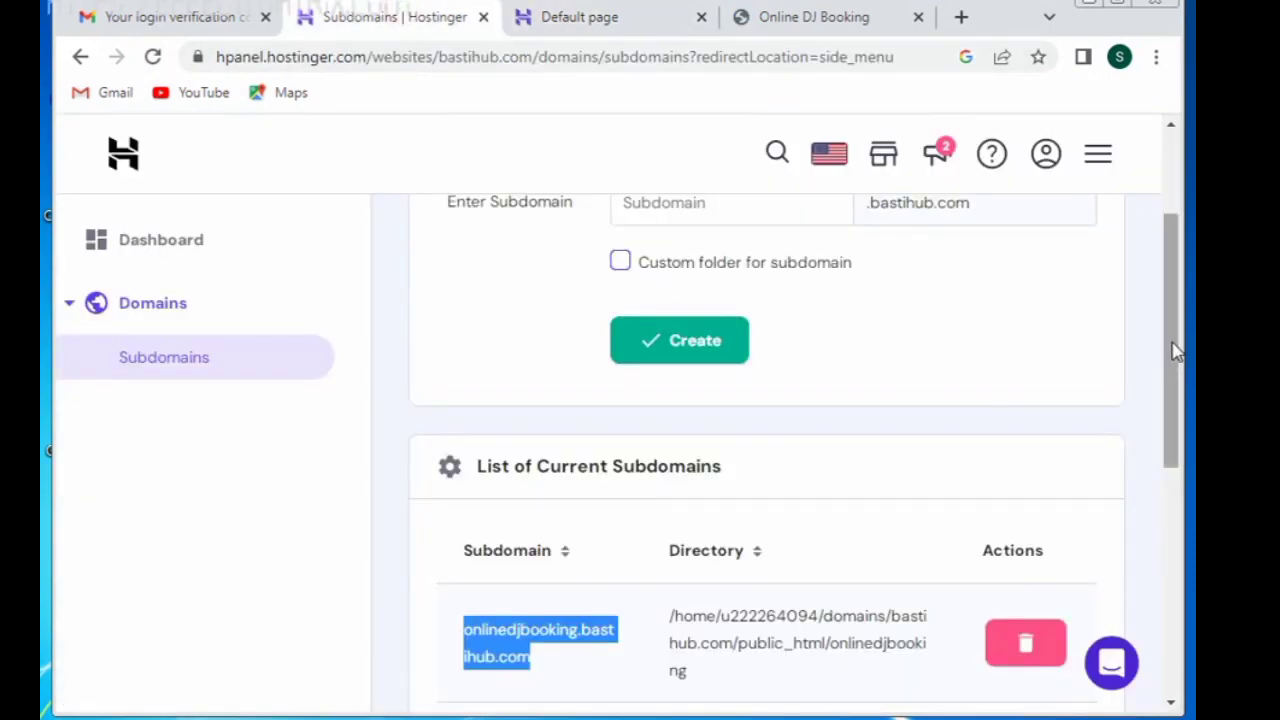
Step: Search 'aut', open the Auto Installer, and select WordPress to install
{"action": "left_click_drag", "start_coordinate": [1171, 349], "coordinate": [1158, 245]}
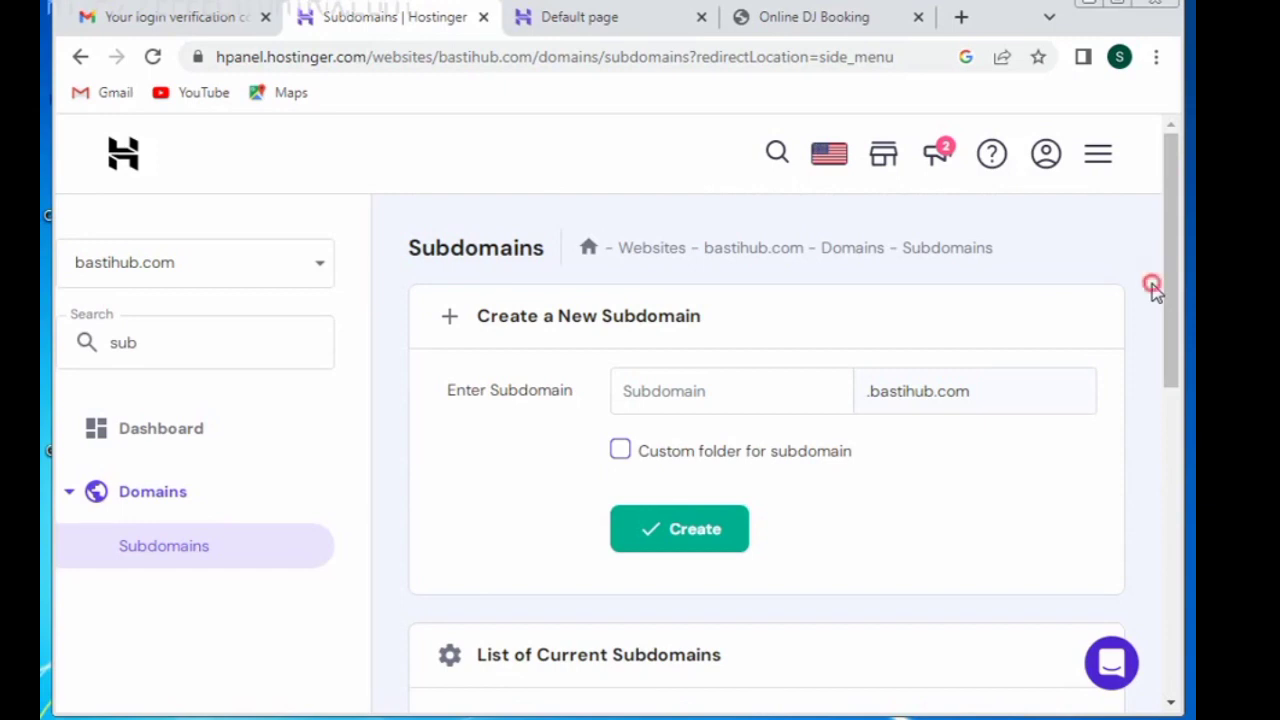
{"action": "left_click", "coordinate": [208, 362]}
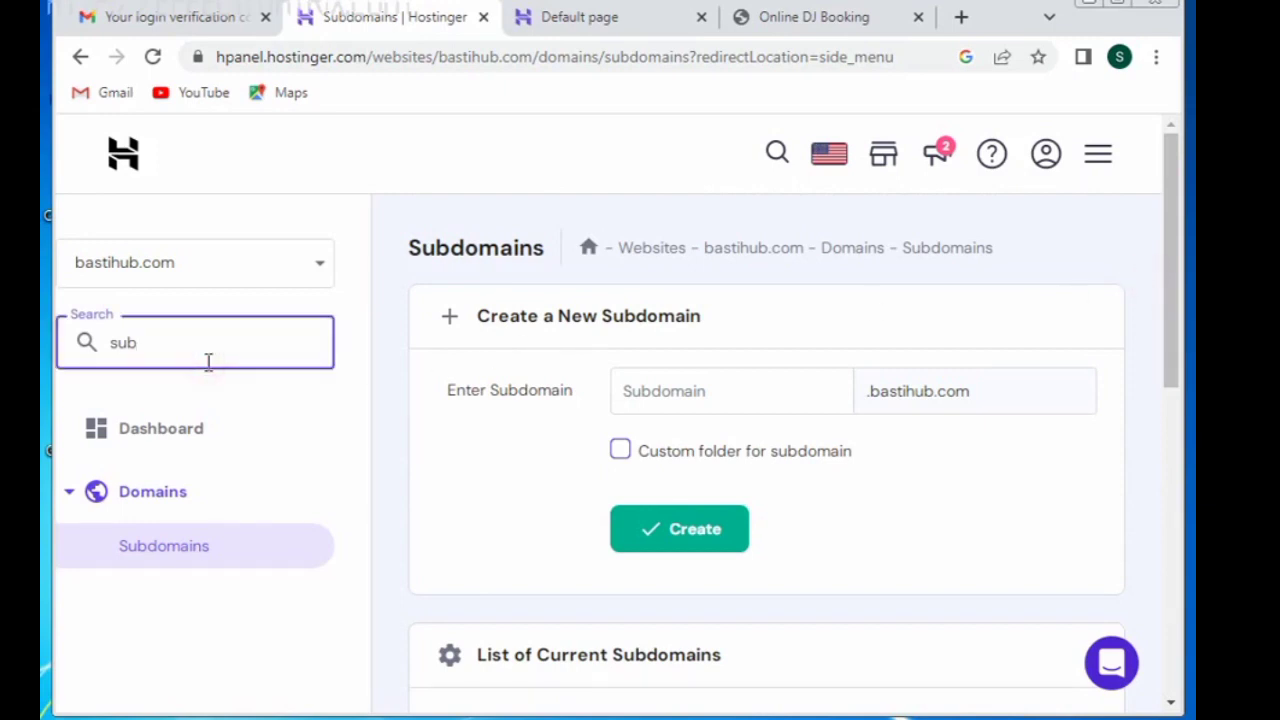
{"action": "key", "text": "BackSpace"}
{"action": "key", "text": "BackSpace"}
{"action": "key", "text": "BackSpace"}
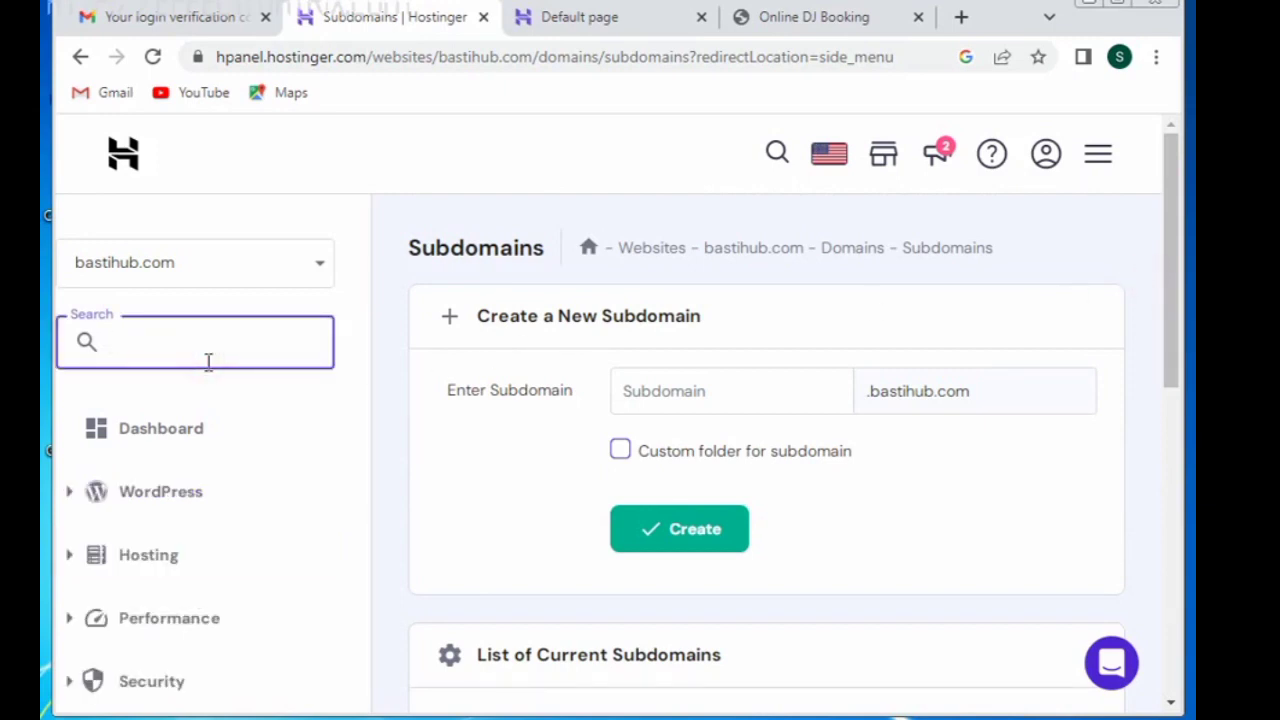
{"action": "type", "text": "aut"}
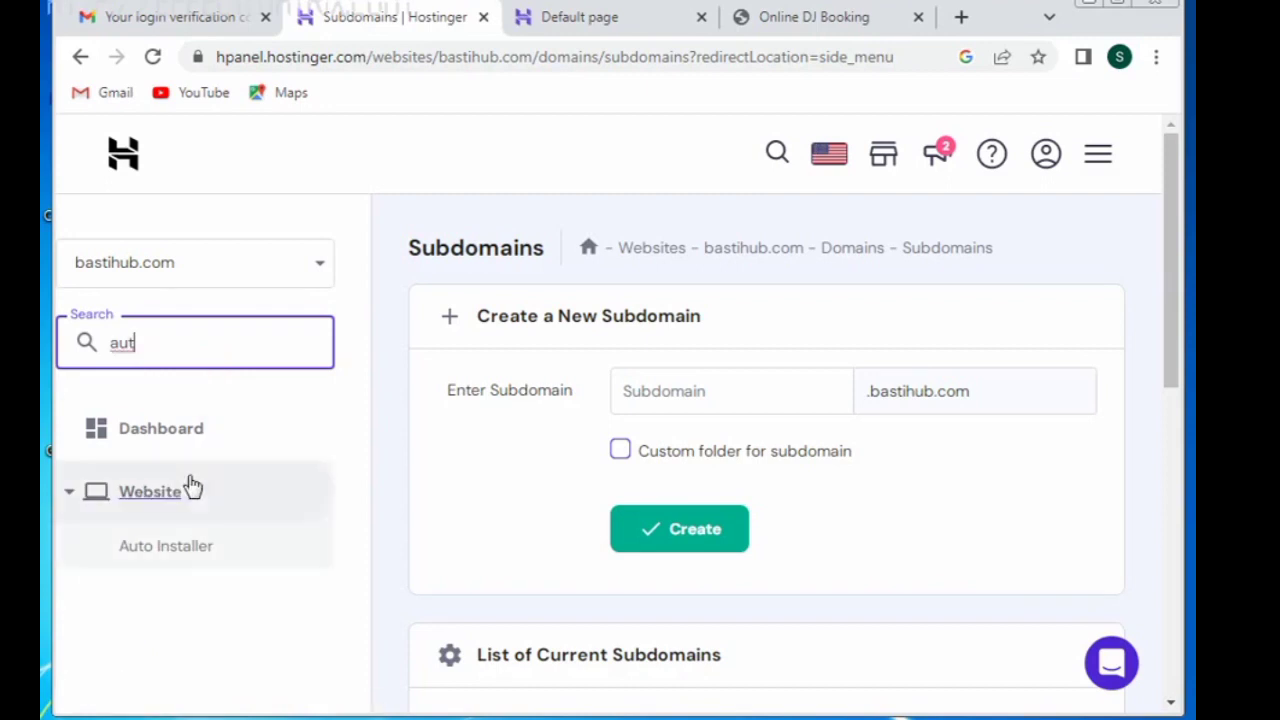
{"action": "left_click", "coordinate": [180, 556]}
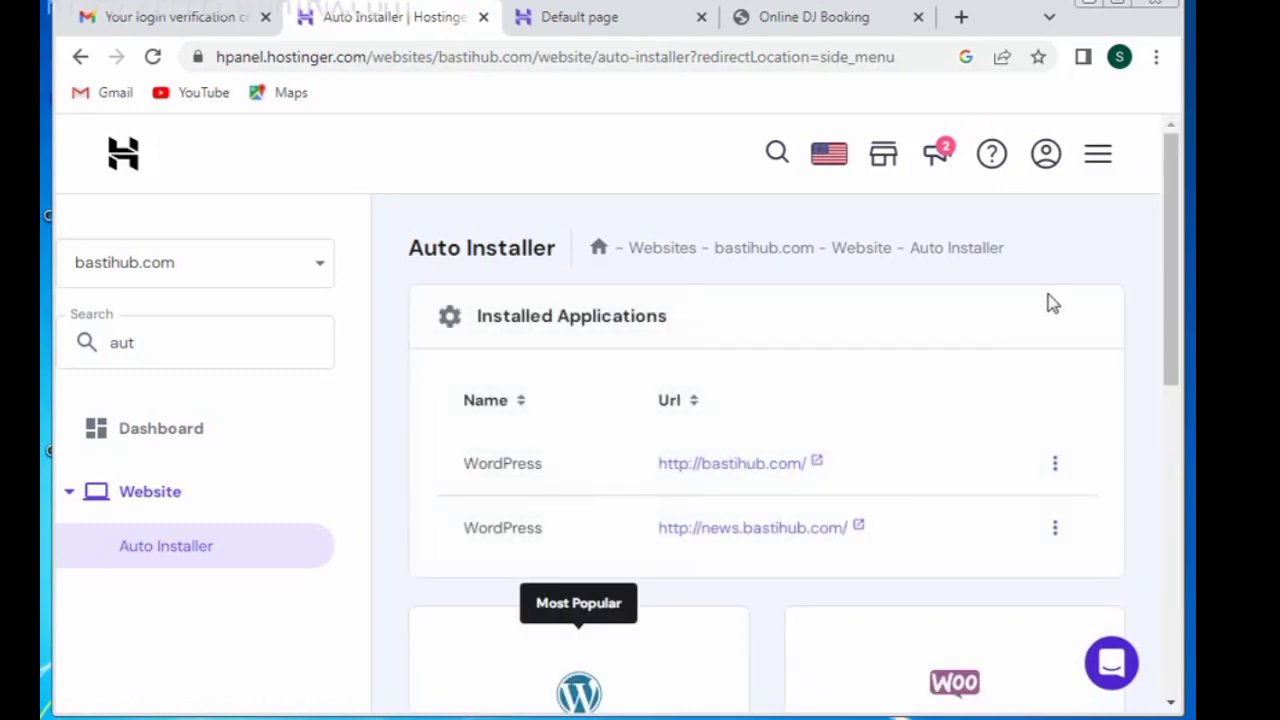
{"action": "left_click_drag", "start_coordinate": [1171, 243], "coordinate": [1163, 409]}
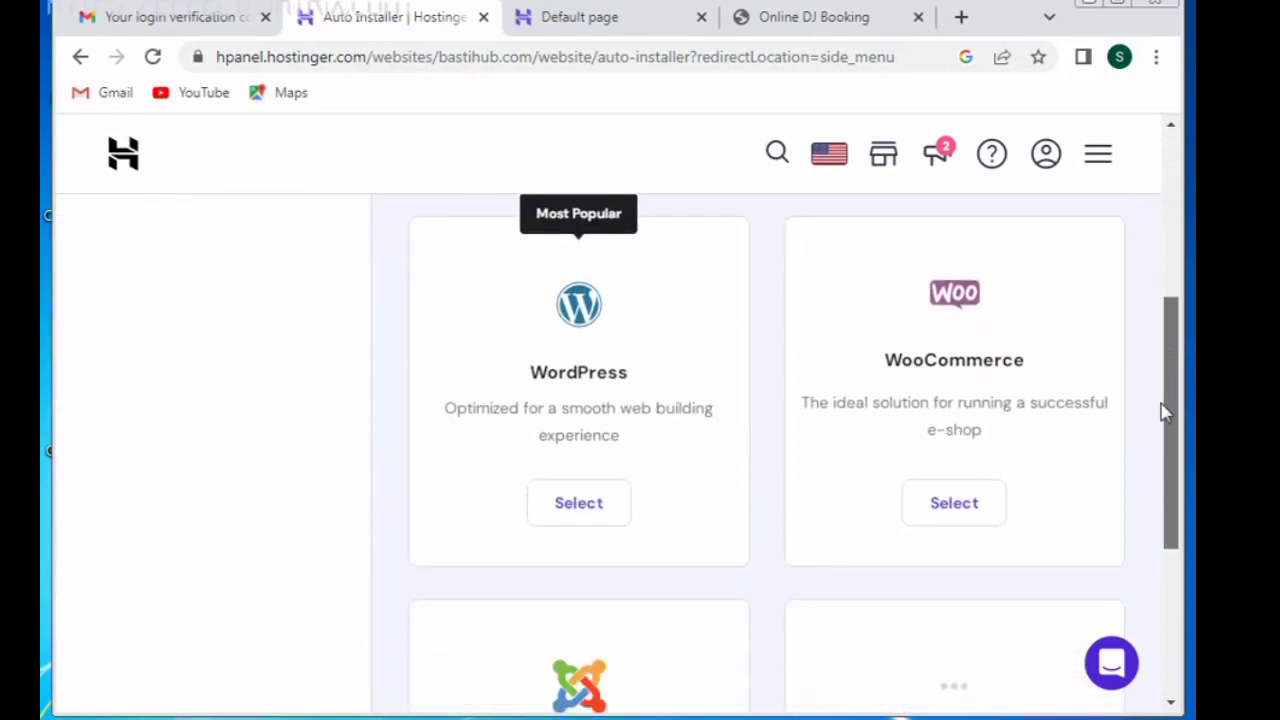
{"action": "left_click", "coordinate": [594, 492]}
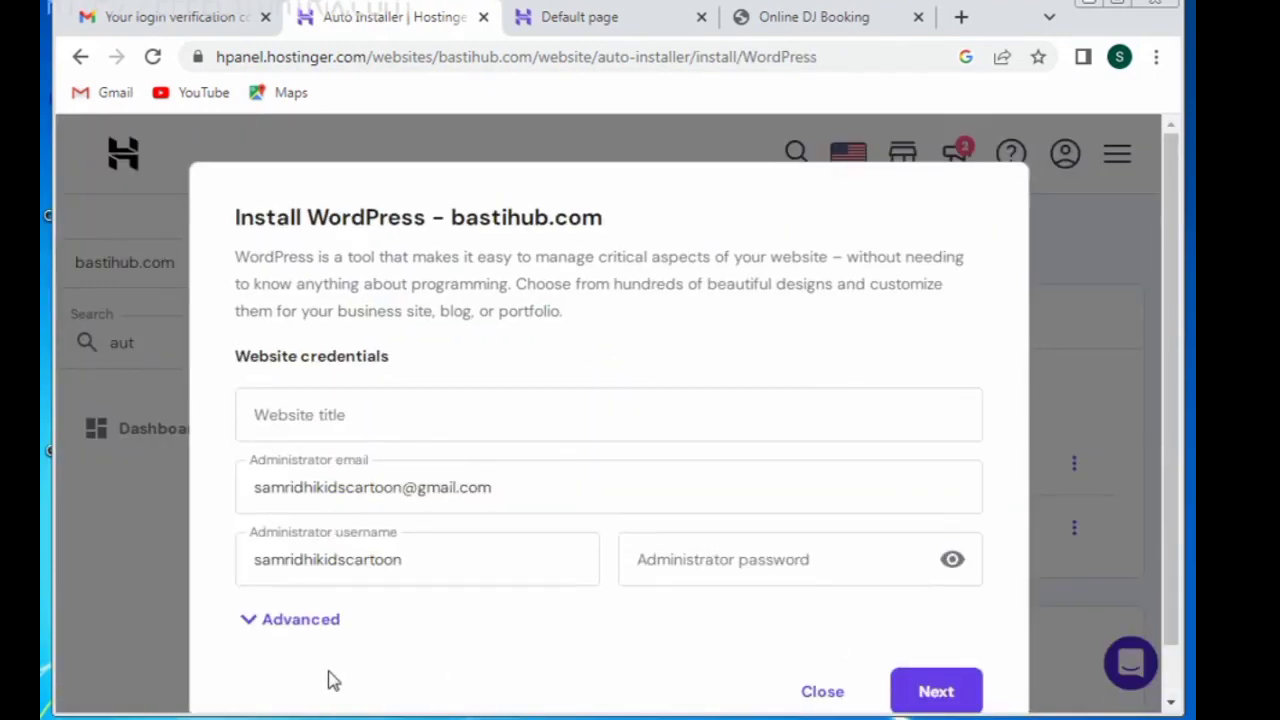
Step: Under Advanced, install to advertiser.bastihub.com and keep 'Create new database (Recommended)'
{"action": "left_click", "coordinate": [245, 621]}
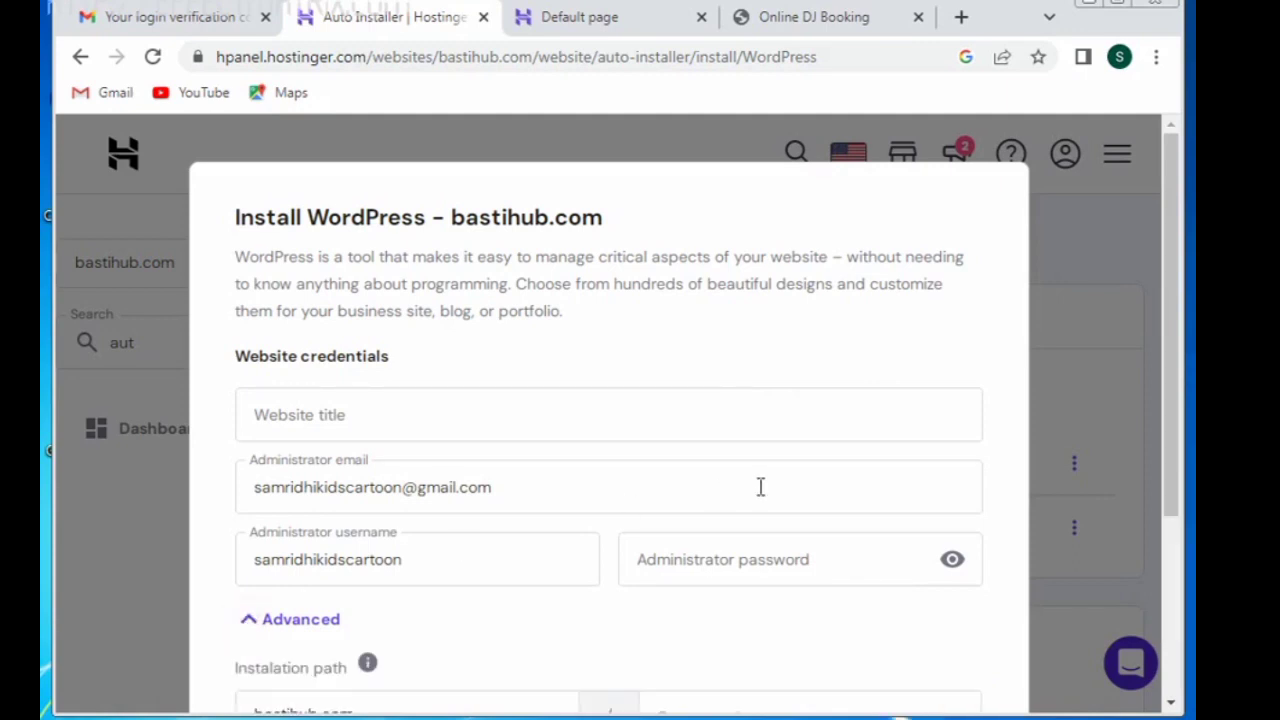
{"action": "left_click_drag", "start_coordinate": [1174, 334], "coordinate": [1171, 514]}
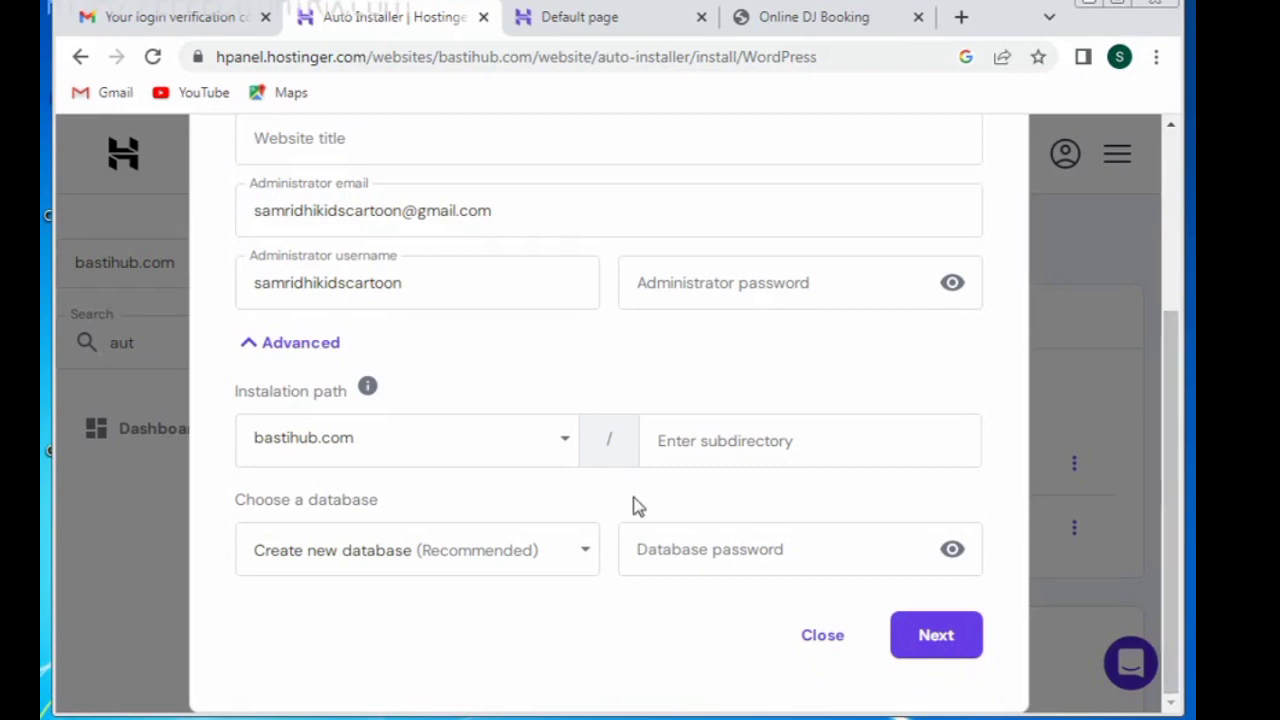
{"action": "left_click", "coordinate": [563, 450]}
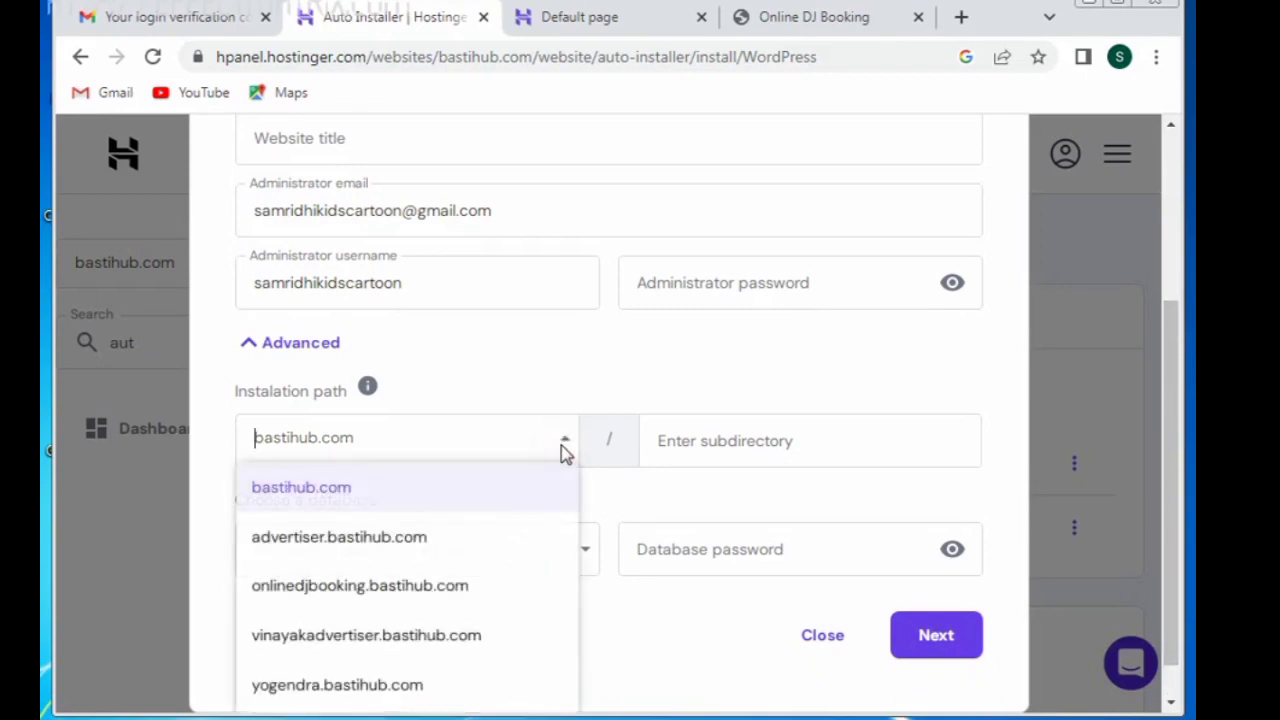
{"action": "left_click", "coordinate": [381, 545]}
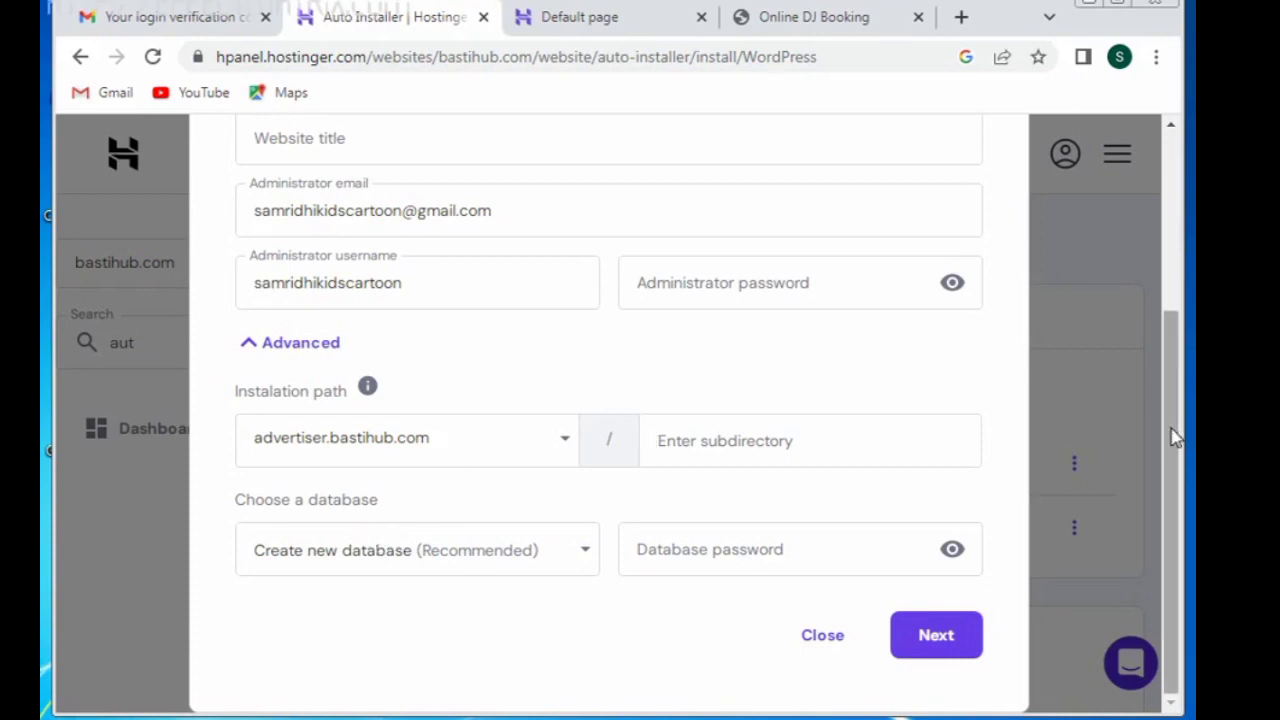
{"action": "left_click", "coordinate": [588, 551]}
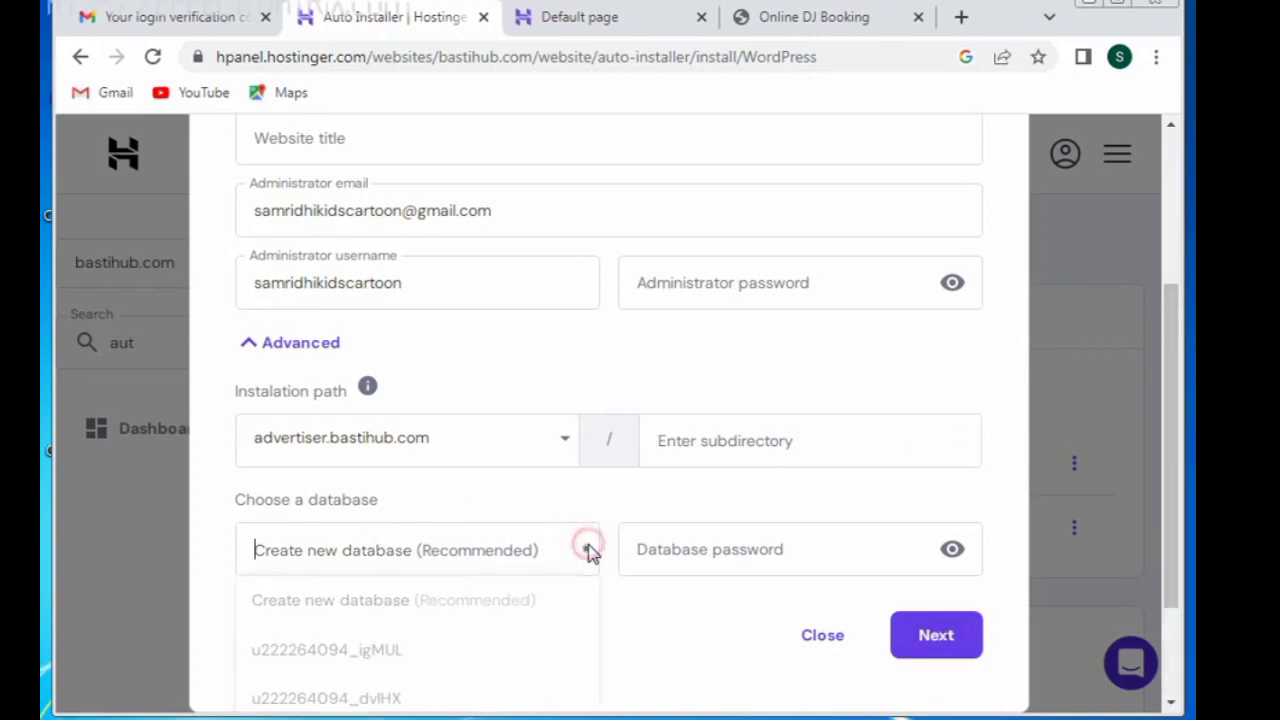
{"action": "left_click", "coordinate": [588, 551]}
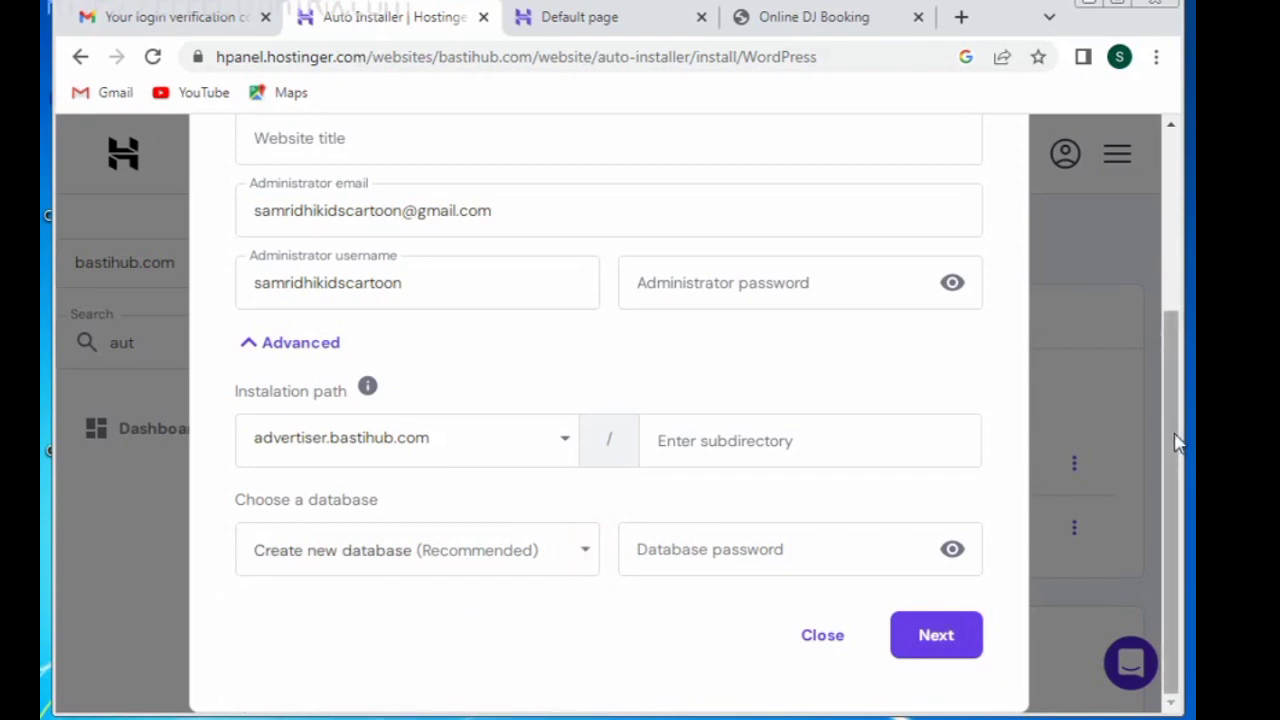
{"action": "left_click_drag", "start_coordinate": [1169, 491], "coordinate": [1163, 306]}
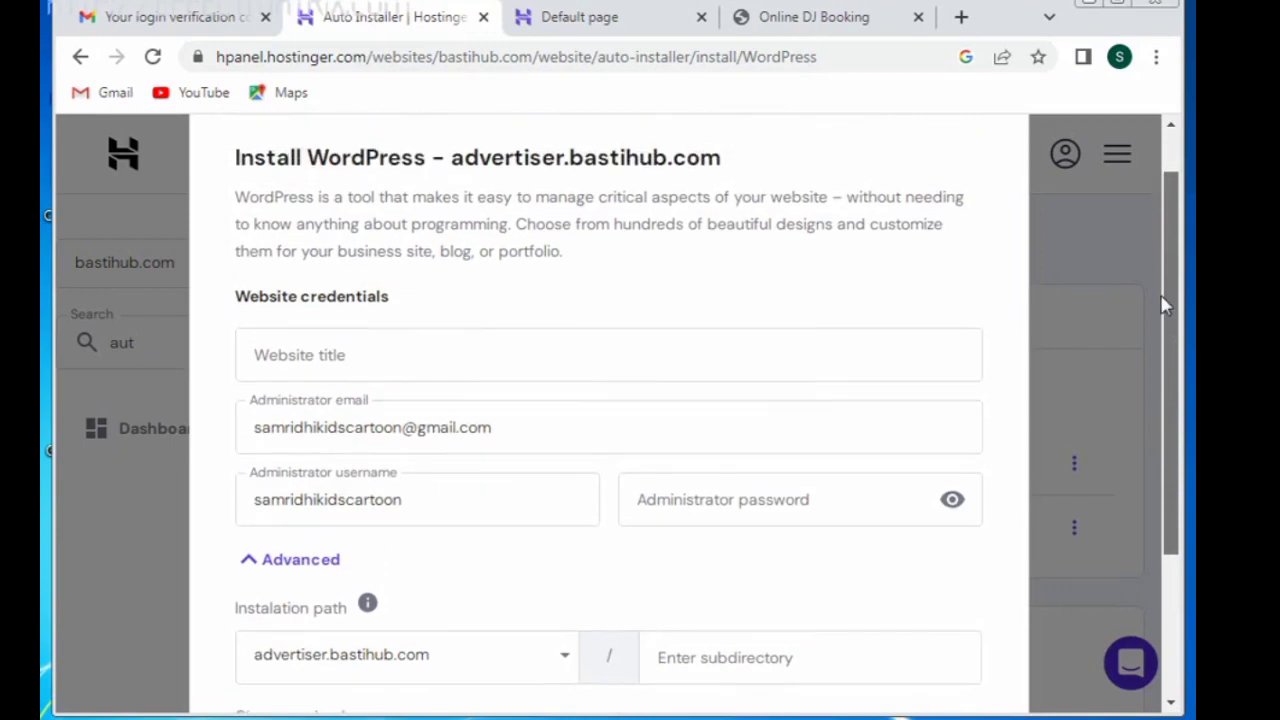
Step: Clear the administrator username and enter an administrator password
{"action": "left_click", "coordinate": [429, 490]}
{"action": "key", "text": "BackSpace"}
{"action": "key", "text": "BackSpace"}
{"action": "key", "text": "BackSpace"}
{"action": "key", "text": "BackSpace"}
{"action": "key", "text": "BackSpace"}
{"action": "key", "text": "BackSpace"}
{"action": "key", "text": "BackSpace"}
{"action": "key", "text": "BackSpace"}
{"action": "key", "text": "BackSpace"}
{"action": "key", "text": "BackSpace"}
{"action": "key", "text": "BackSpace"}
{"action": "key", "text": "BackSpace"}
{"action": "key", "text": "BackSpace"}
{"action": "key", "text": "BackSpace"}
{"action": "key", "text": "BackSpace"}
{"action": "key", "text": "BackSpace"}
{"action": "key", "text": "BackSpace"}
{"action": "key", "text": "BackSpace"}
{"action": "key", "text": "BackSpace"}
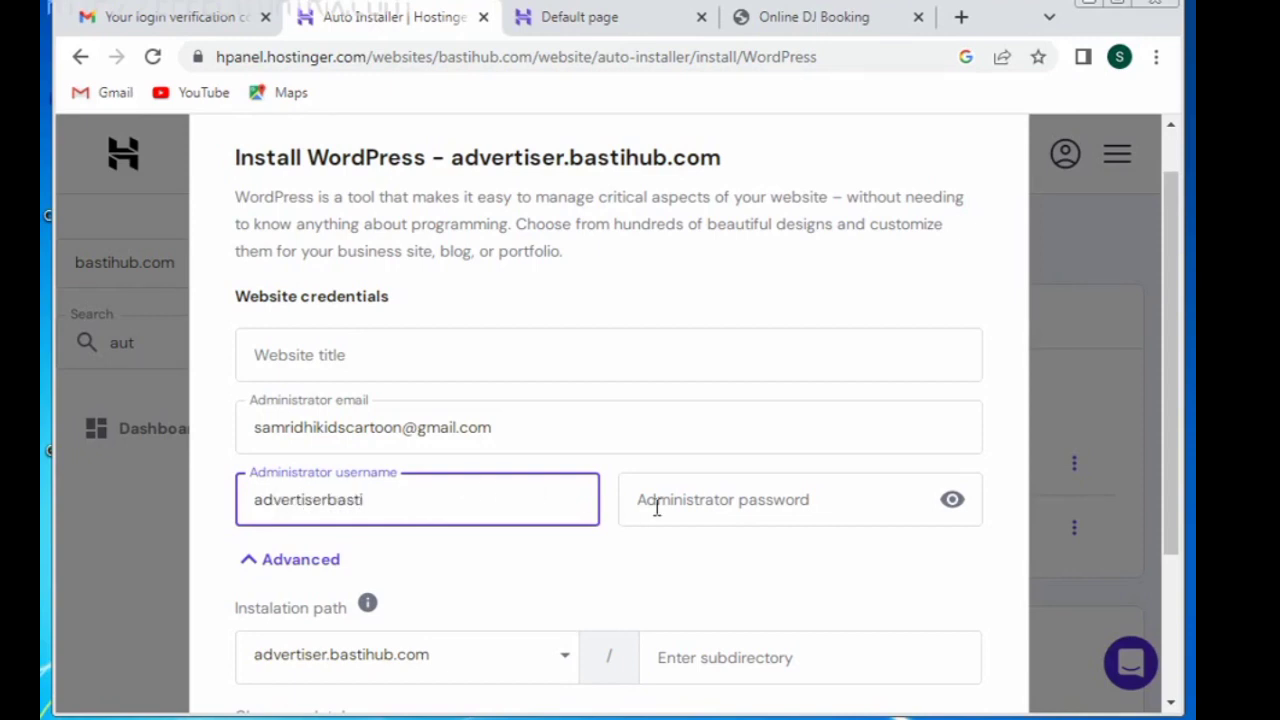
{"action": "left_click", "coordinate": [718, 502]}
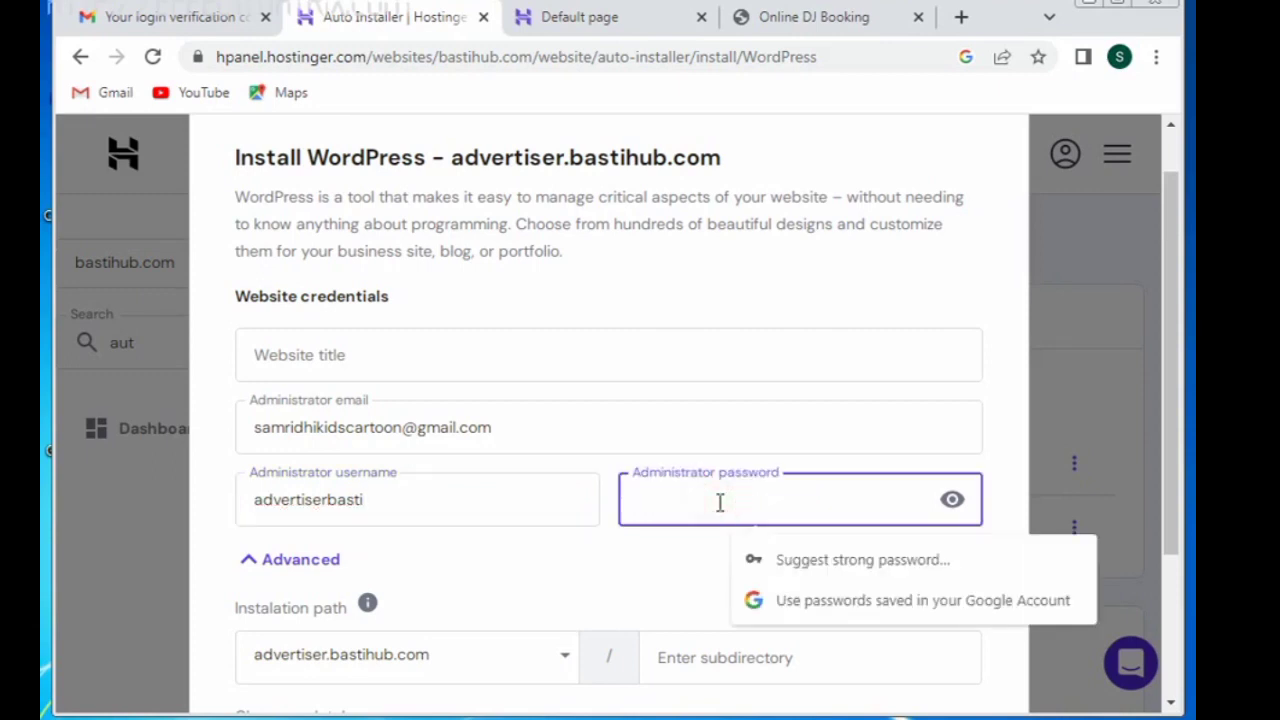
{"action": "type", "text": "ad"}
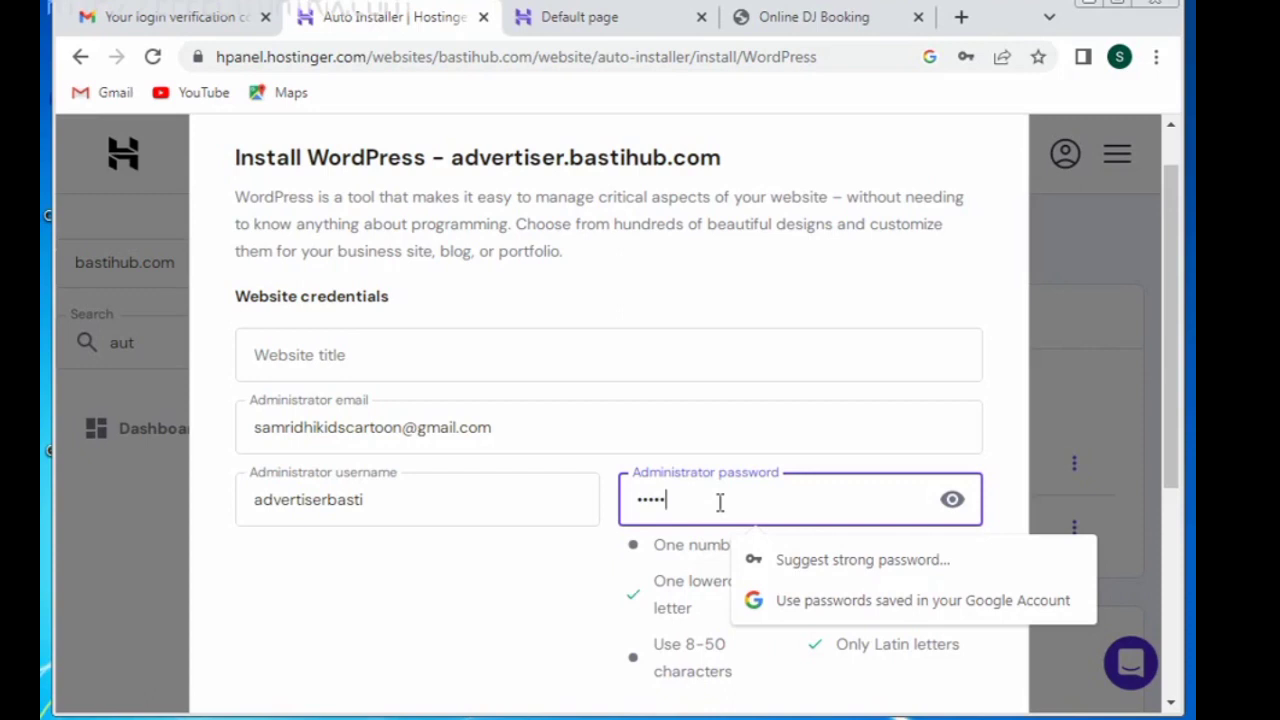
{"action": "key", "text": "BackSpace"}
{"action": "key", "text": "BackSpace"}
{"action": "key", "text": "BackSpace"}
{"action": "key", "text": "BackSpace"}
{"action": "type", "text": "a"}
{"action": "key", "text": "BackSpace"}
{"action": "type", "text": "a"}
Step: Enter 'Advertiserbasti' as the website title and continue to the install step
{"action": "left_click_drag", "start_coordinate": [1180, 378], "coordinate": [1088, 606]}
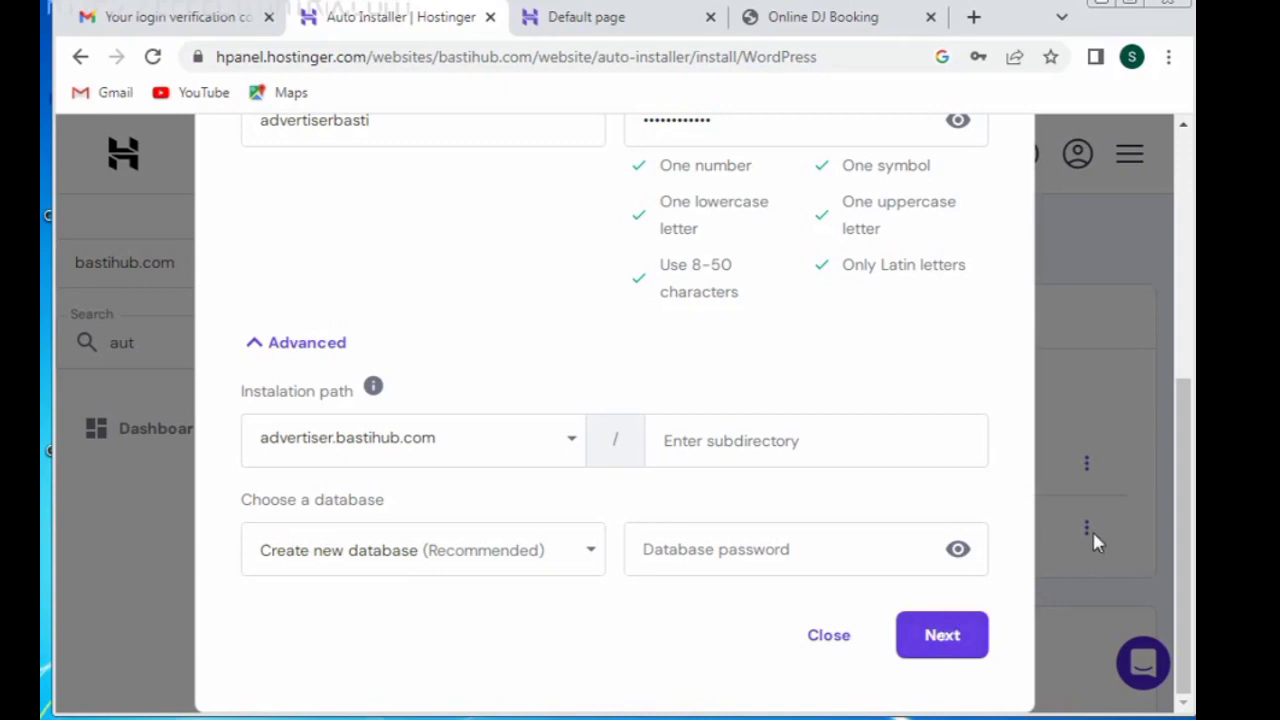
{"action": "left_click_drag", "start_coordinate": [1176, 533], "coordinate": [1140, 318]}
{"action": "left_click", "coordinate": [813, 322]}
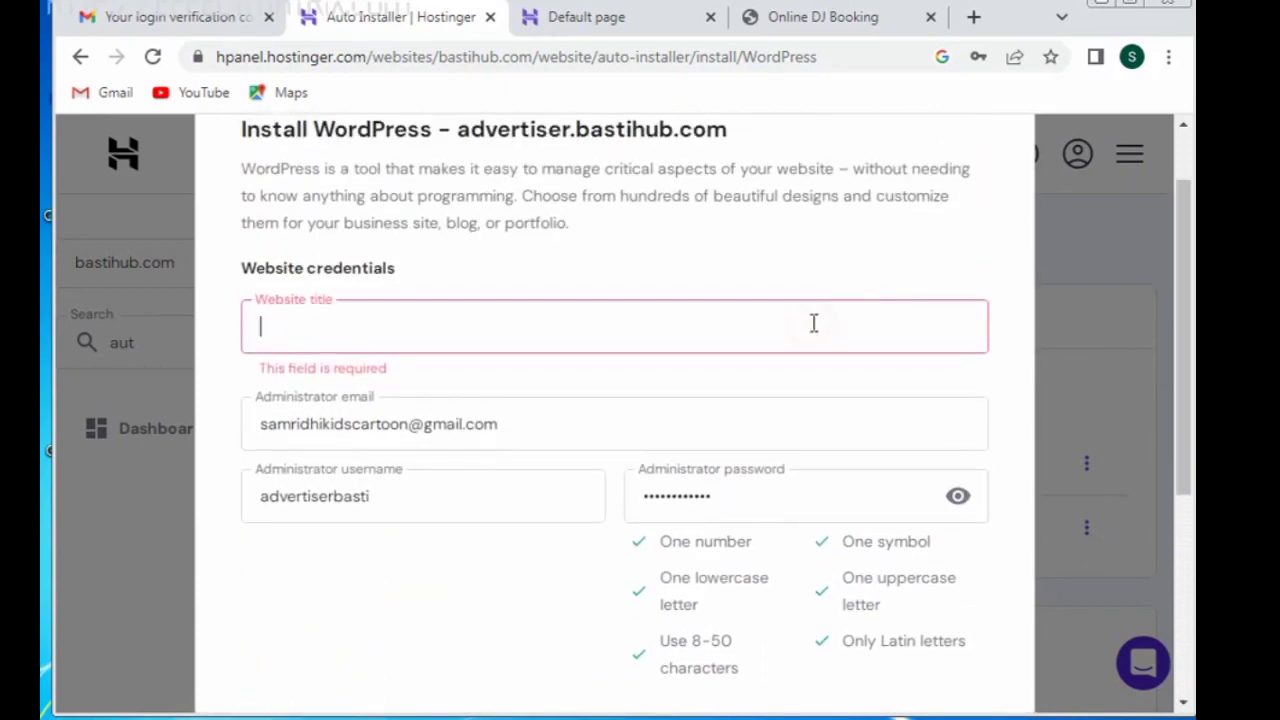
{"action": "type", "text": "Adverti"}
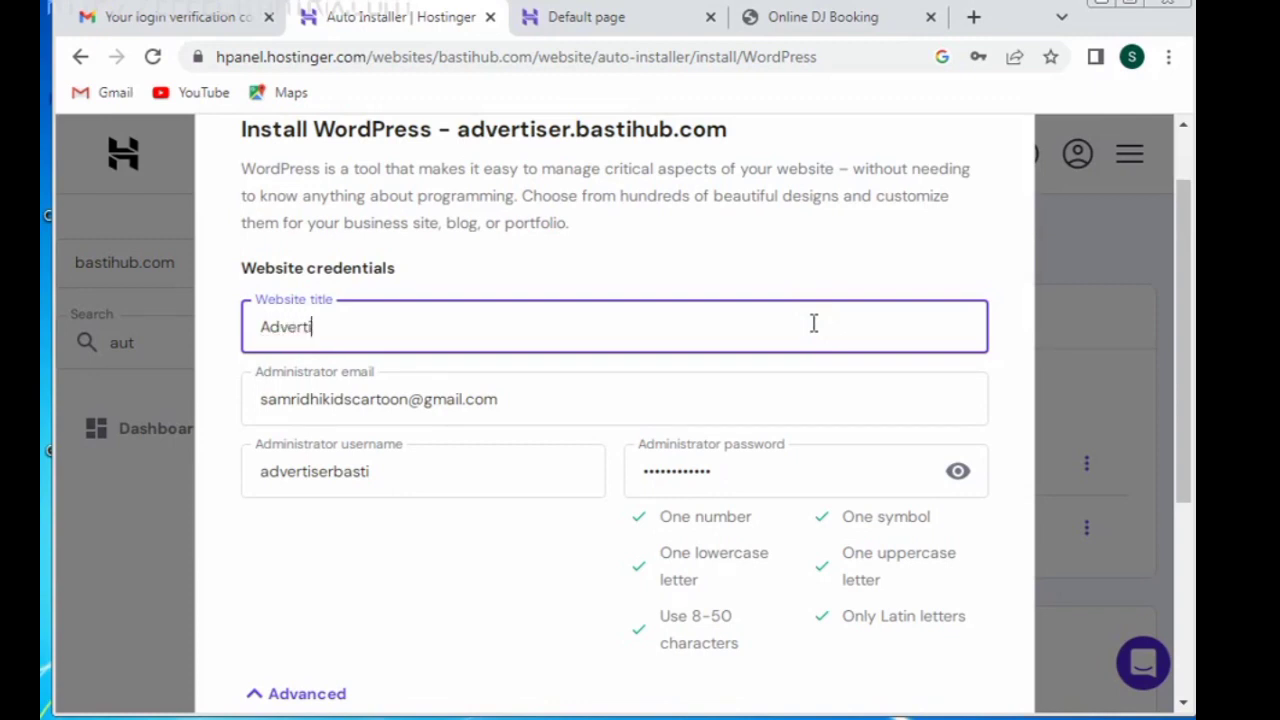
{"action": "type", "text": "serbasti"}
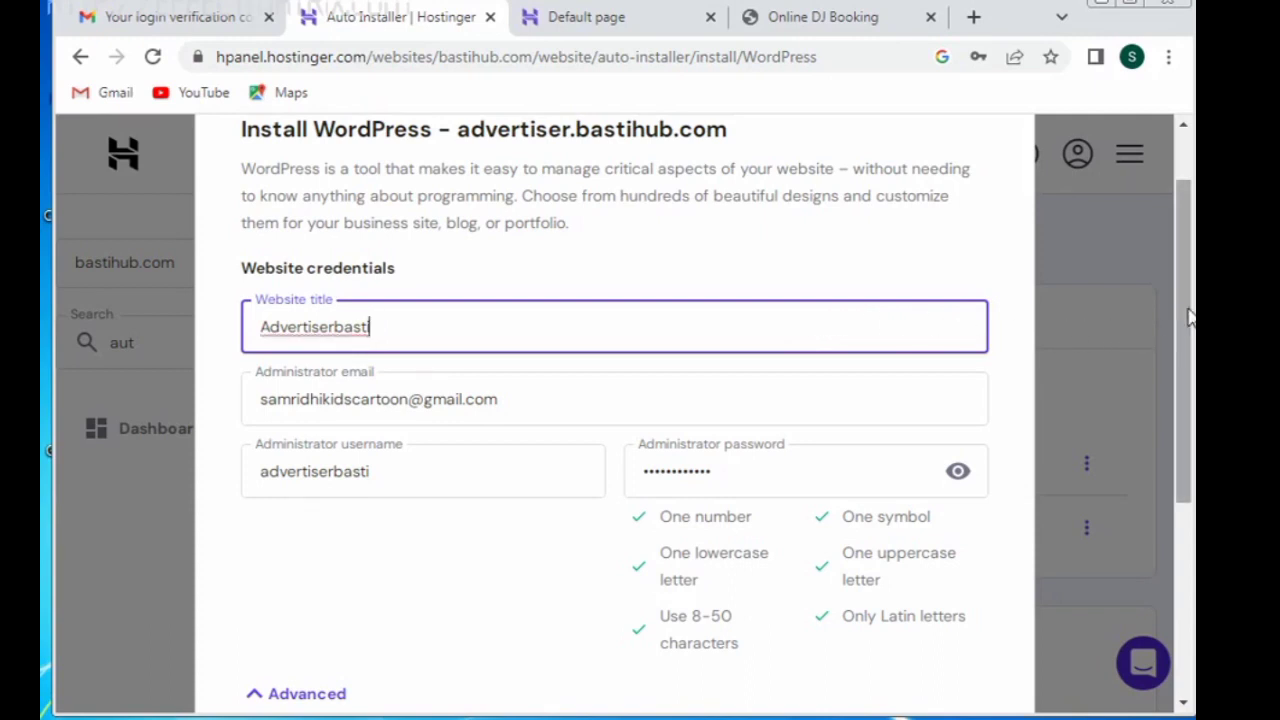
{"action": "left_click_drag", "start_coordinate": [1186, 320], "coordinate": [1188, 520]}
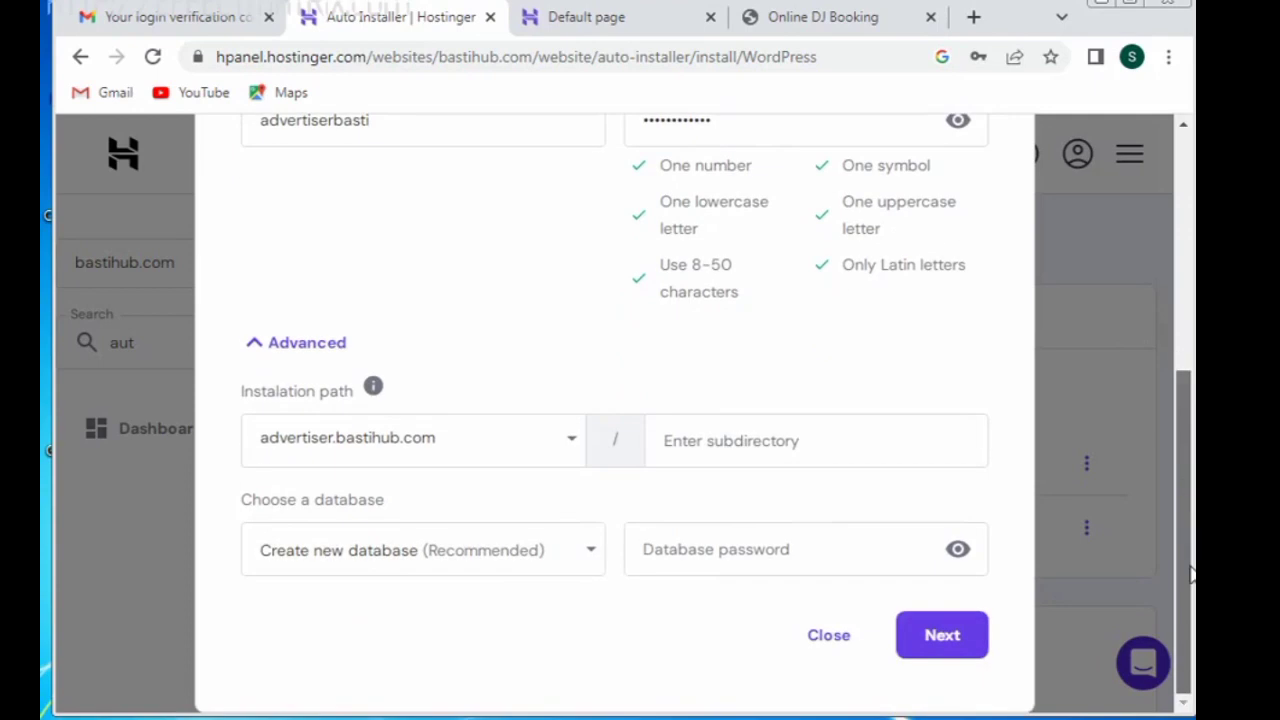
{"action": "left_click", "coordinate": [920, 648]}
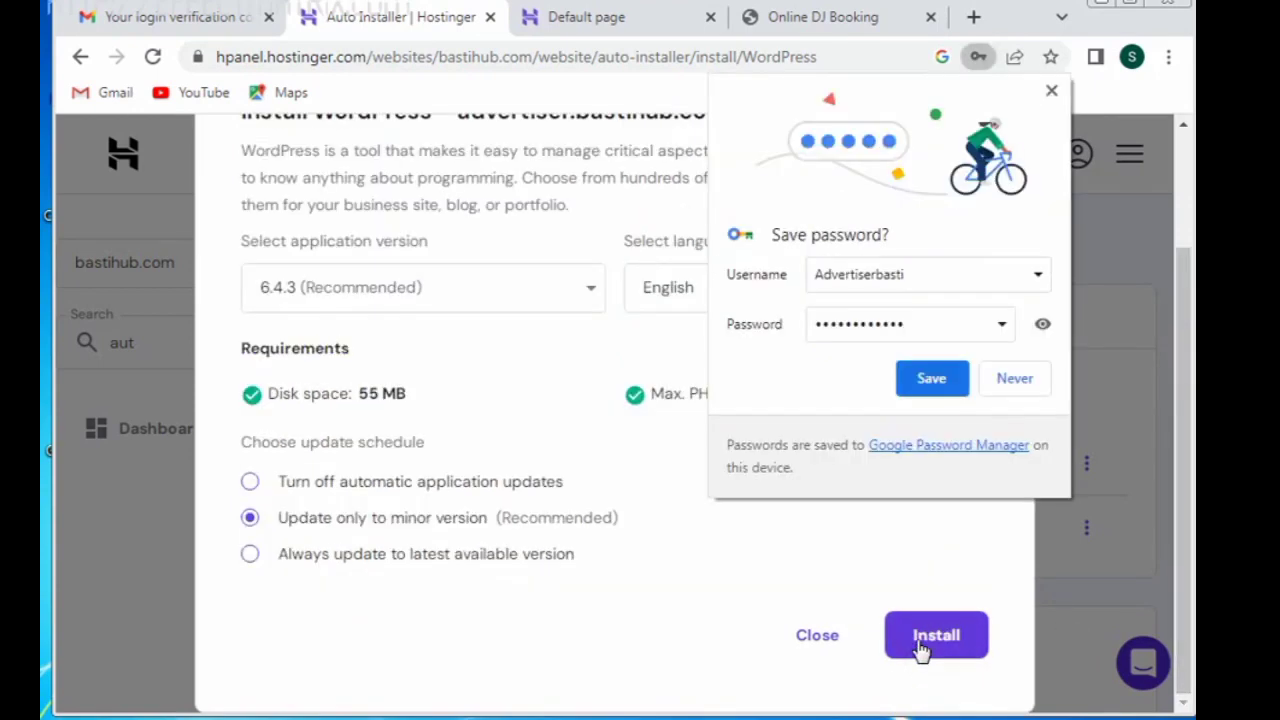
Step: Let Chrome save the admin password, dismiss Google verification, and start the WordPress install
{"action": "left_click", "coordinate": [932, 379]}
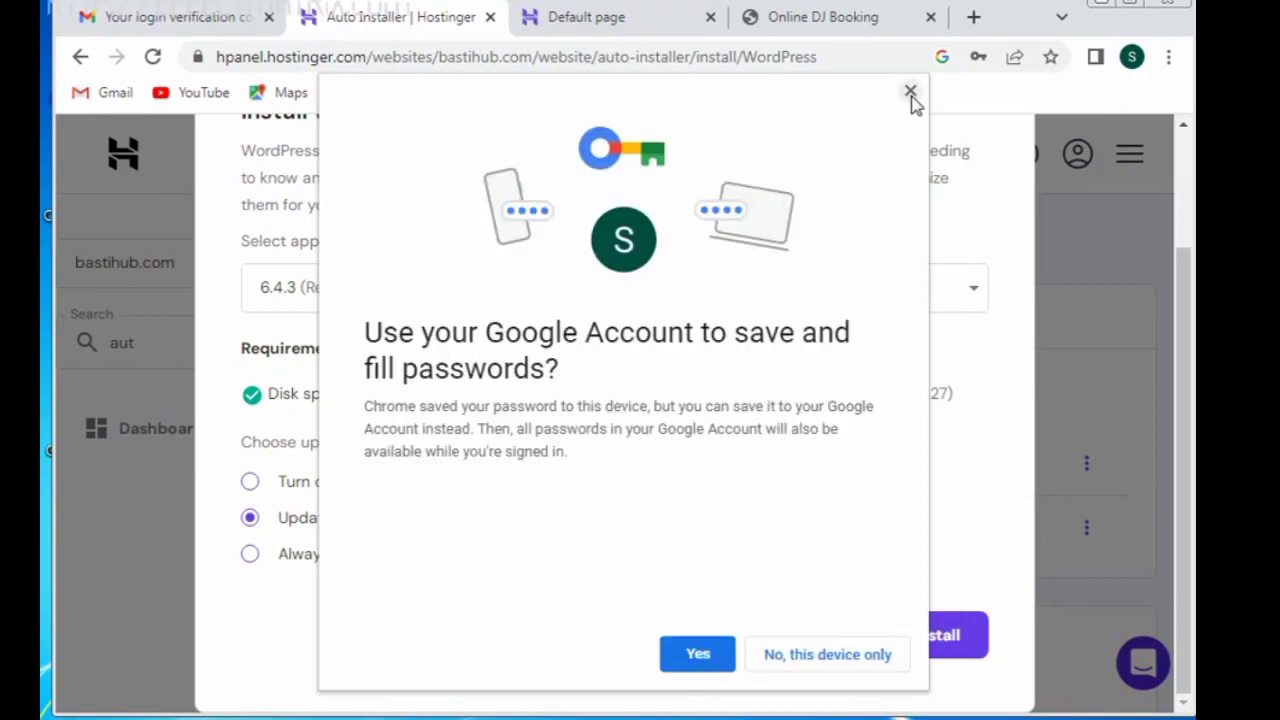
{"action": "left_click", "coordinate": [696, 654]}
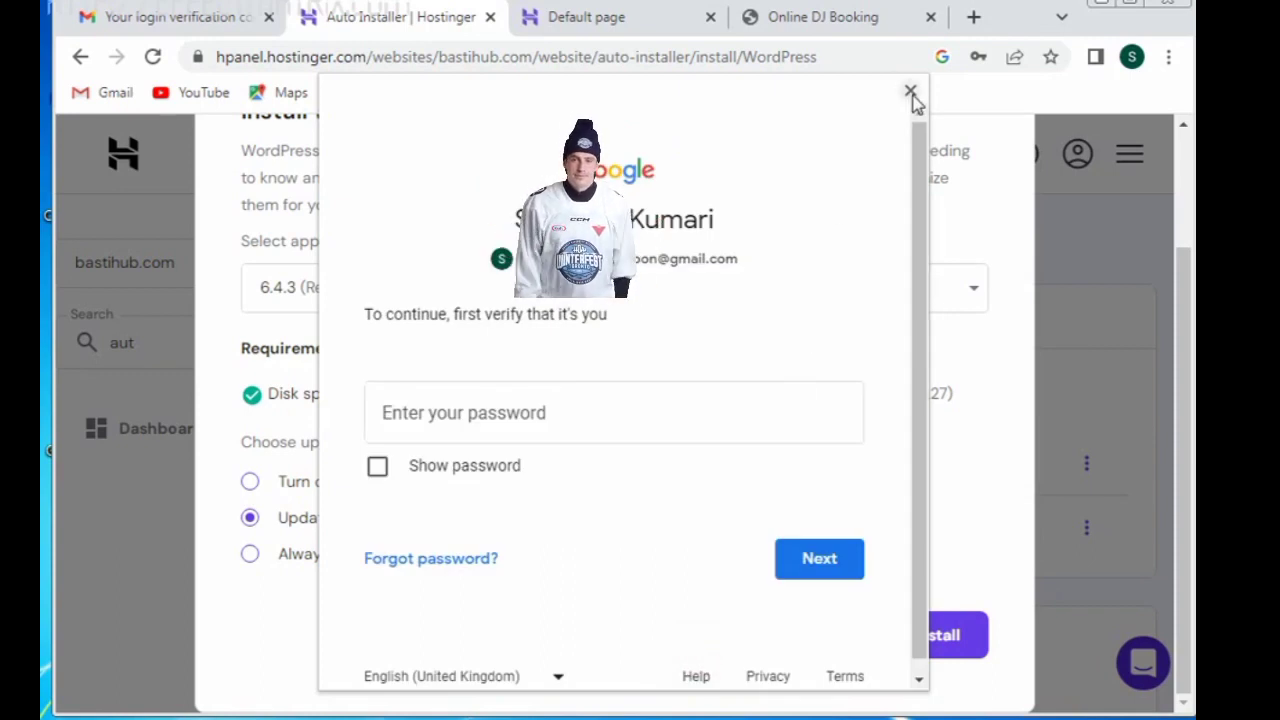
{"action": "left_click", "coordinate": [911, 93]}
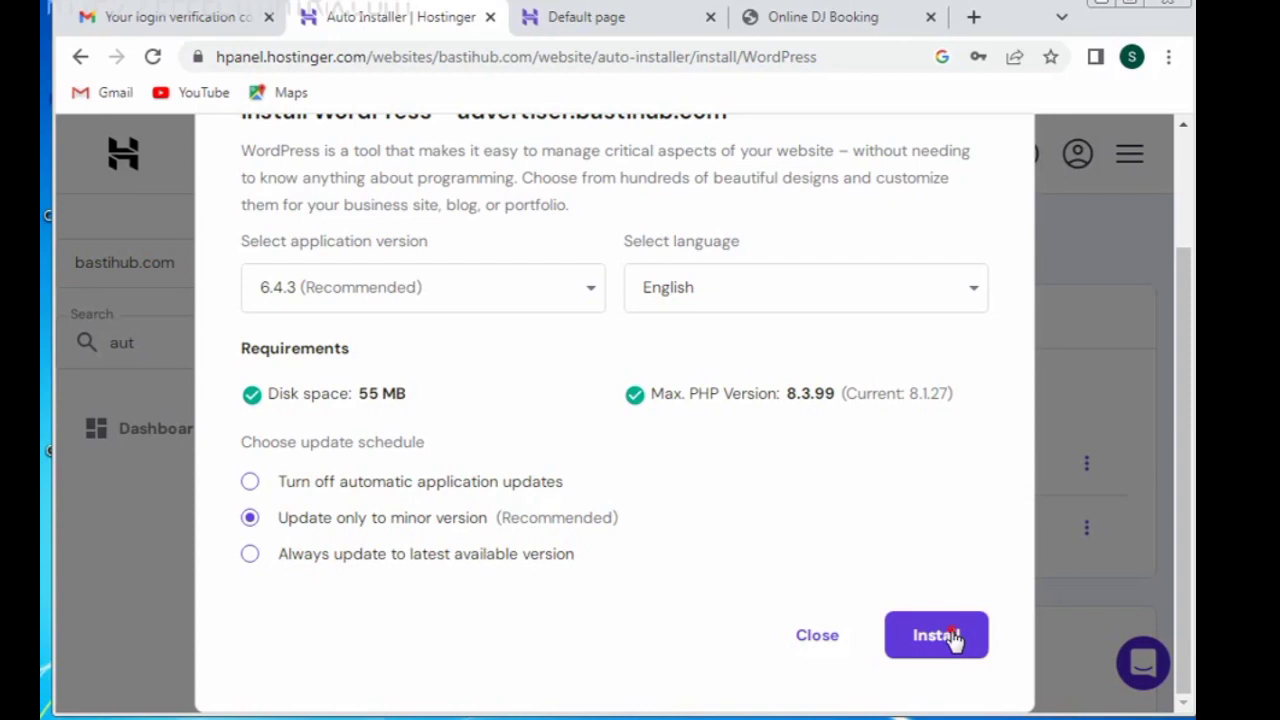
{"action": "left_click", "coordinate": [936, 635]}
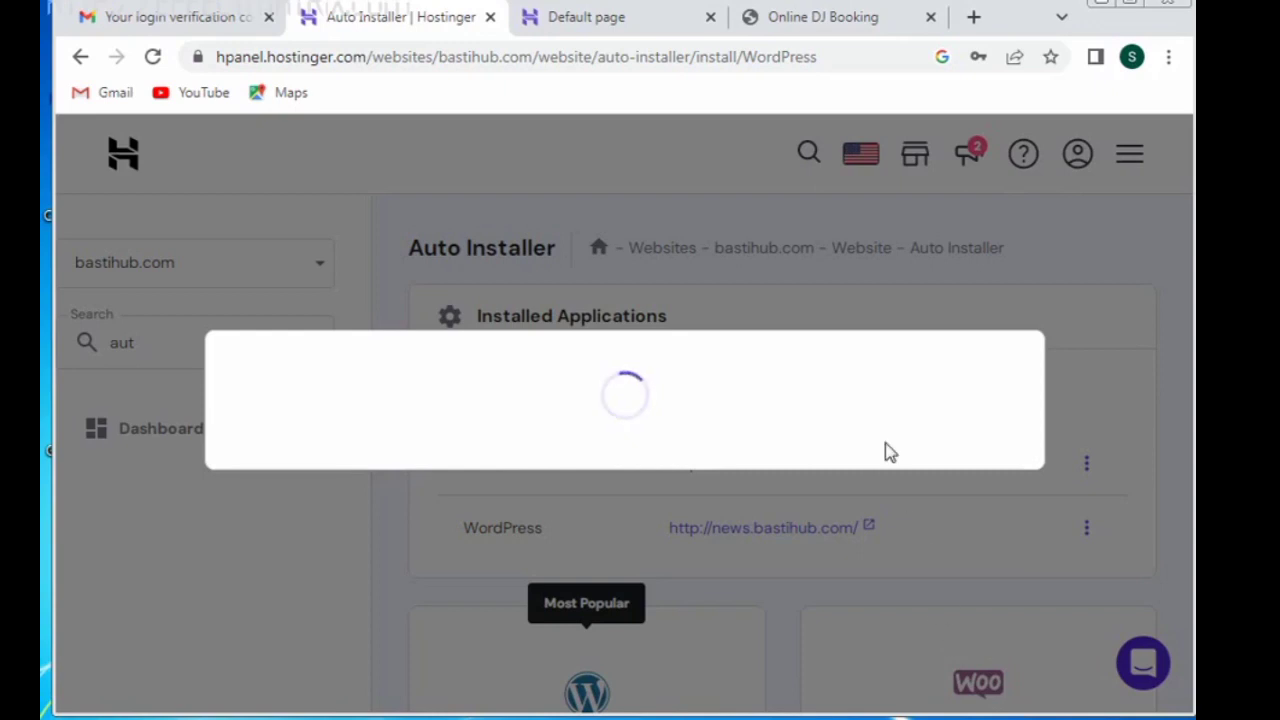
Step: Close the Online DJ Booking tab and scroll the Advertiserbasti overview to its Core section
{"action": "left_click", "coordinate": [932, 18]}
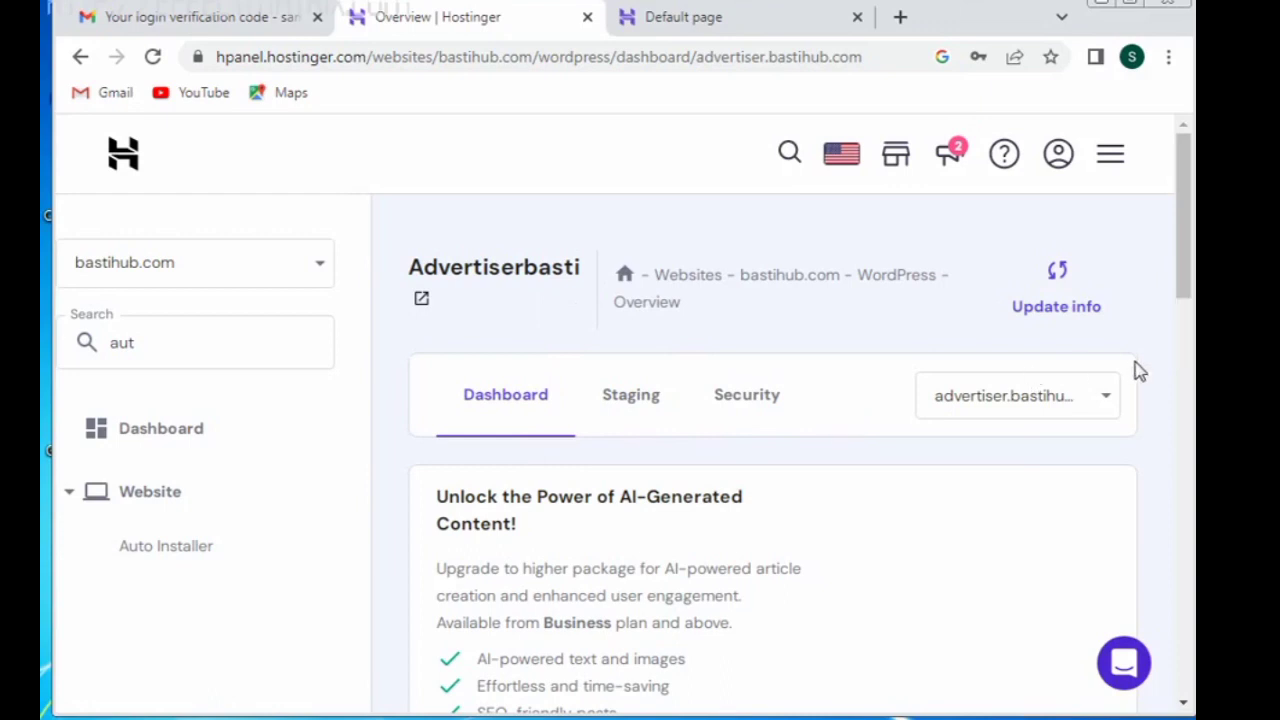
{"action": "left_click_drag", "start_coordinate": [1188, 268], "coordinate": [1185, 392]}
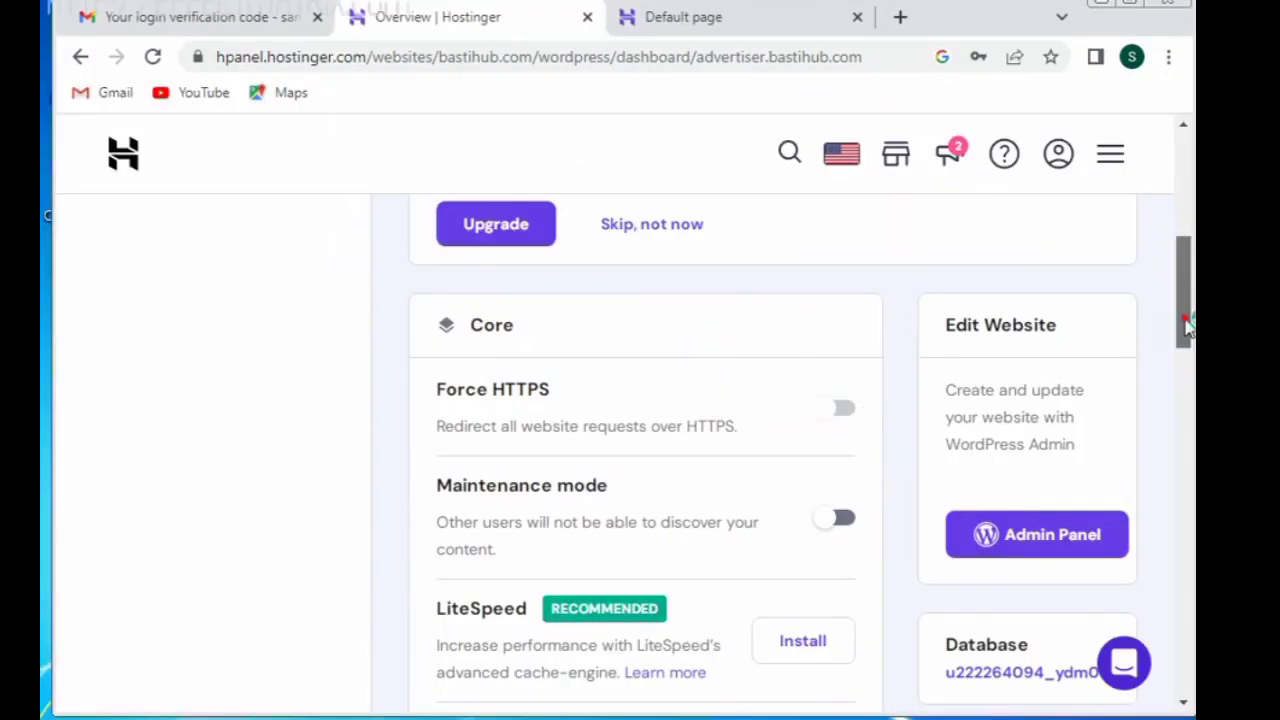
{"action": "left_click_drag", "start_coordinate": [1180, 323], "coordinate": [1172, 380]}
Step: Open the Advertiserbasti WordPress admin, reload advertiser.bastihub.com, then return to the admin tab
{"action": "left_click", "coordinate": [1062, 258]}
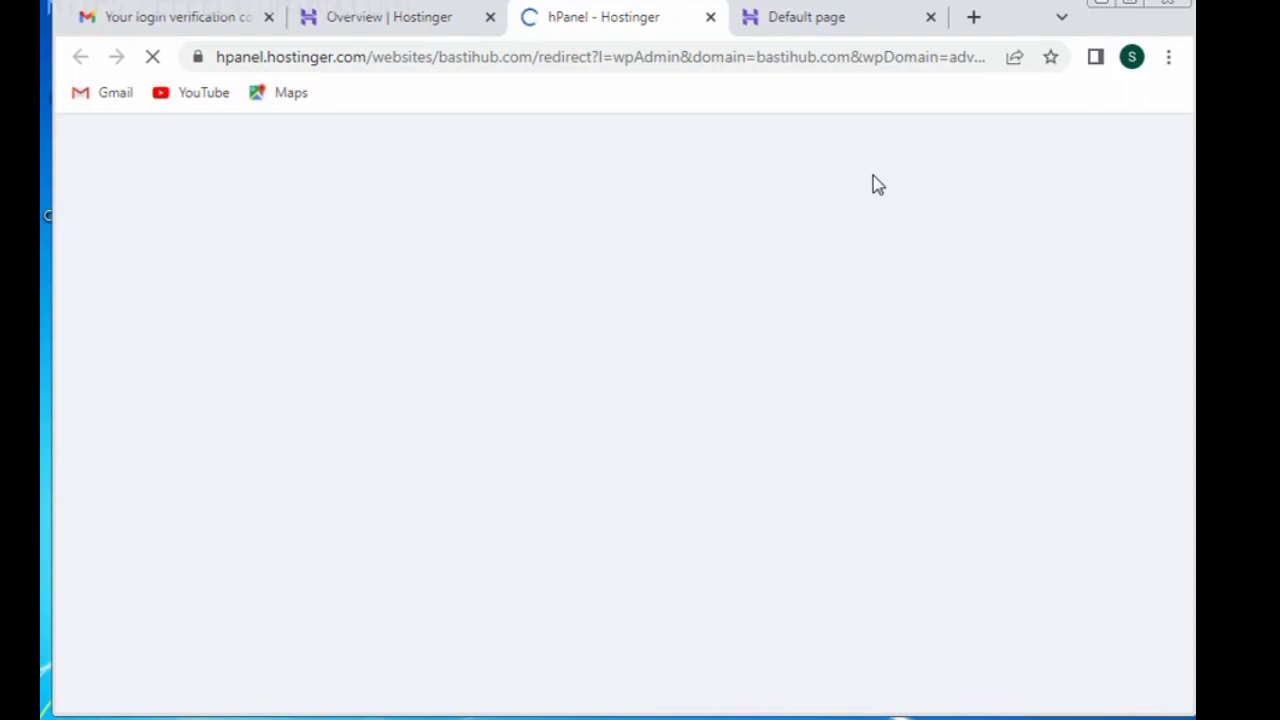
{"action": "left_click", "coordinate": [878, 24]}
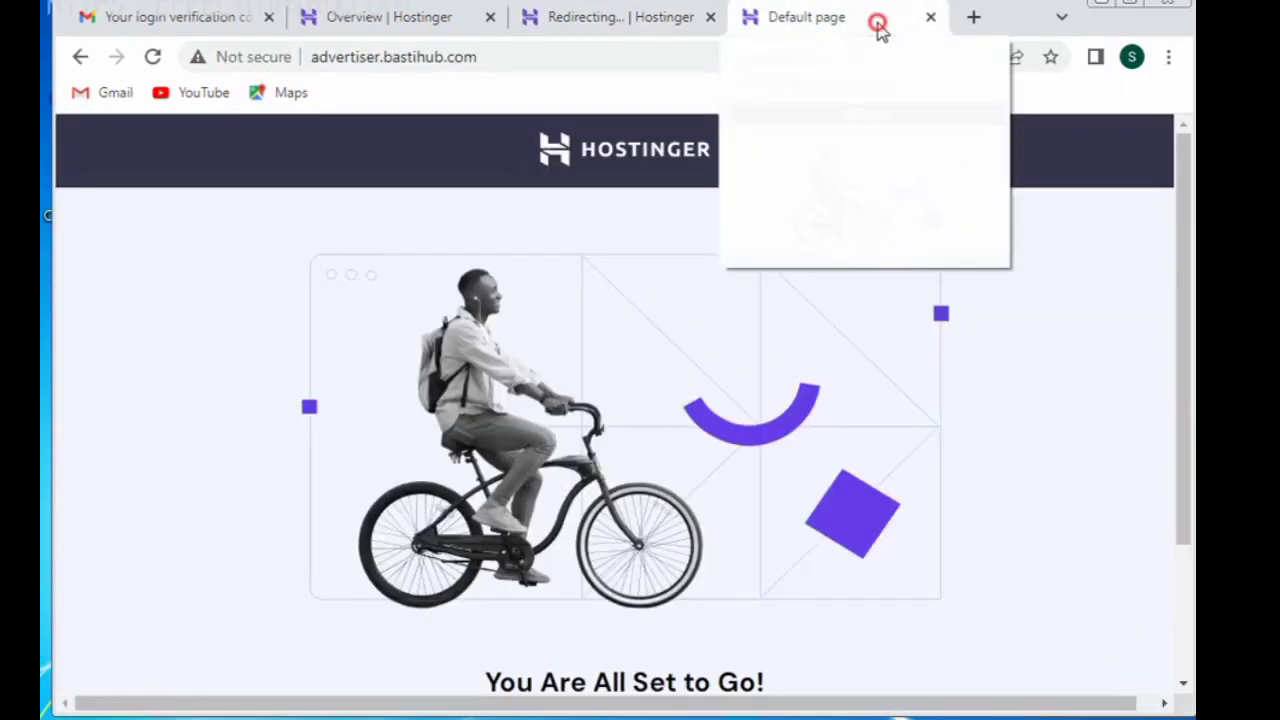
{"action": "left_click", "coordinate": [152, 60]}
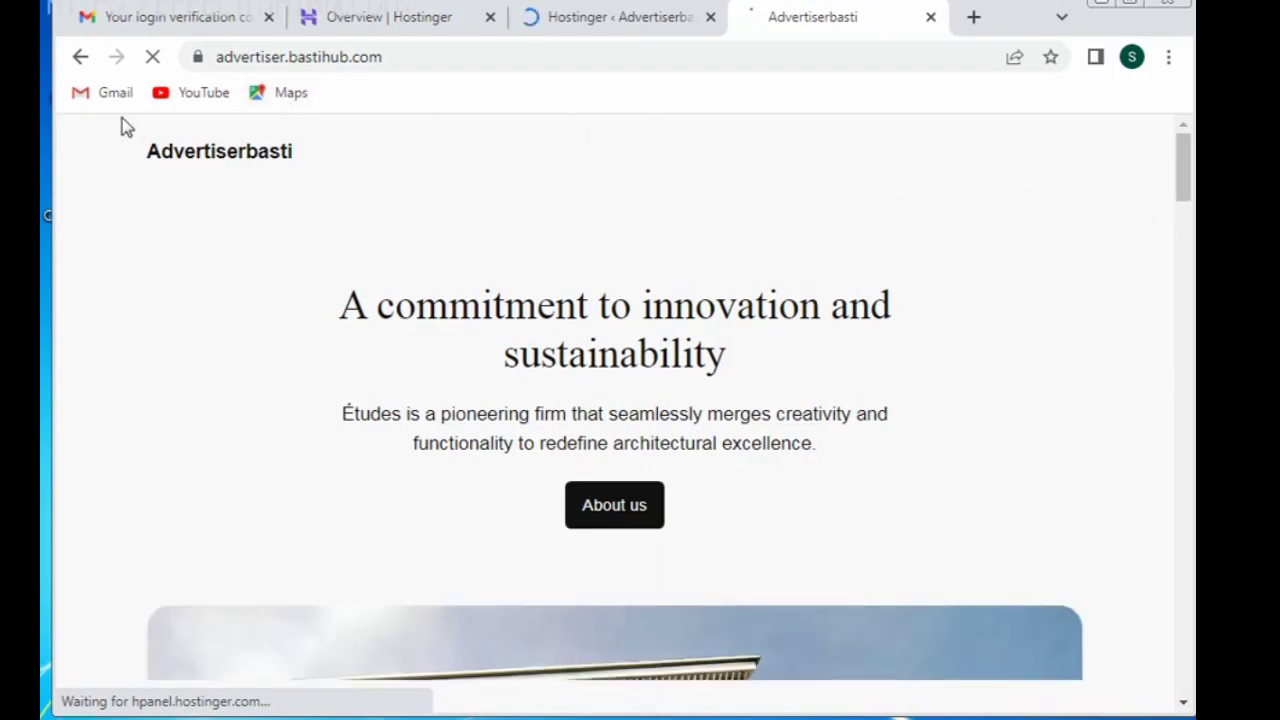
{"action": "left_click", "coordinate": [648, 15]}
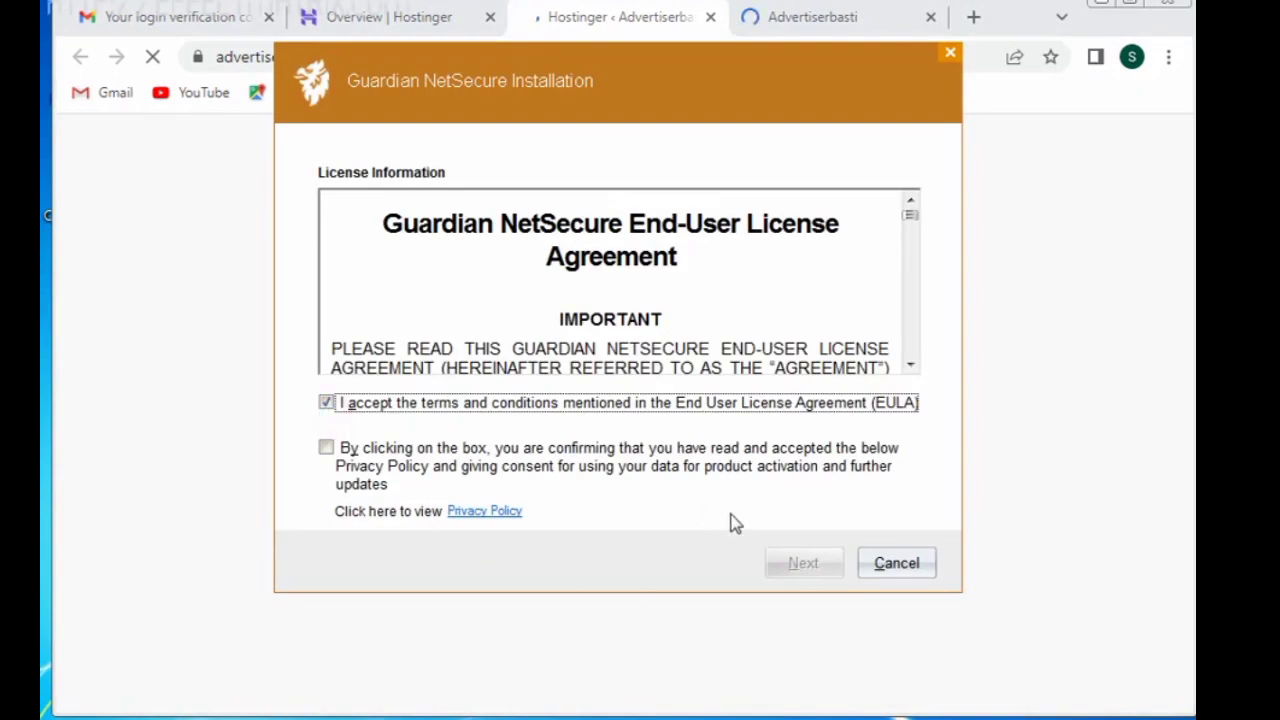
Step: Accept the Guardian NetSecure privacy policy, install to the default folder, and return to the browser
{"action": "left_click", "coordinate": [326, 448]}
{"action": "left_click", "coordinate": [823, 569]}
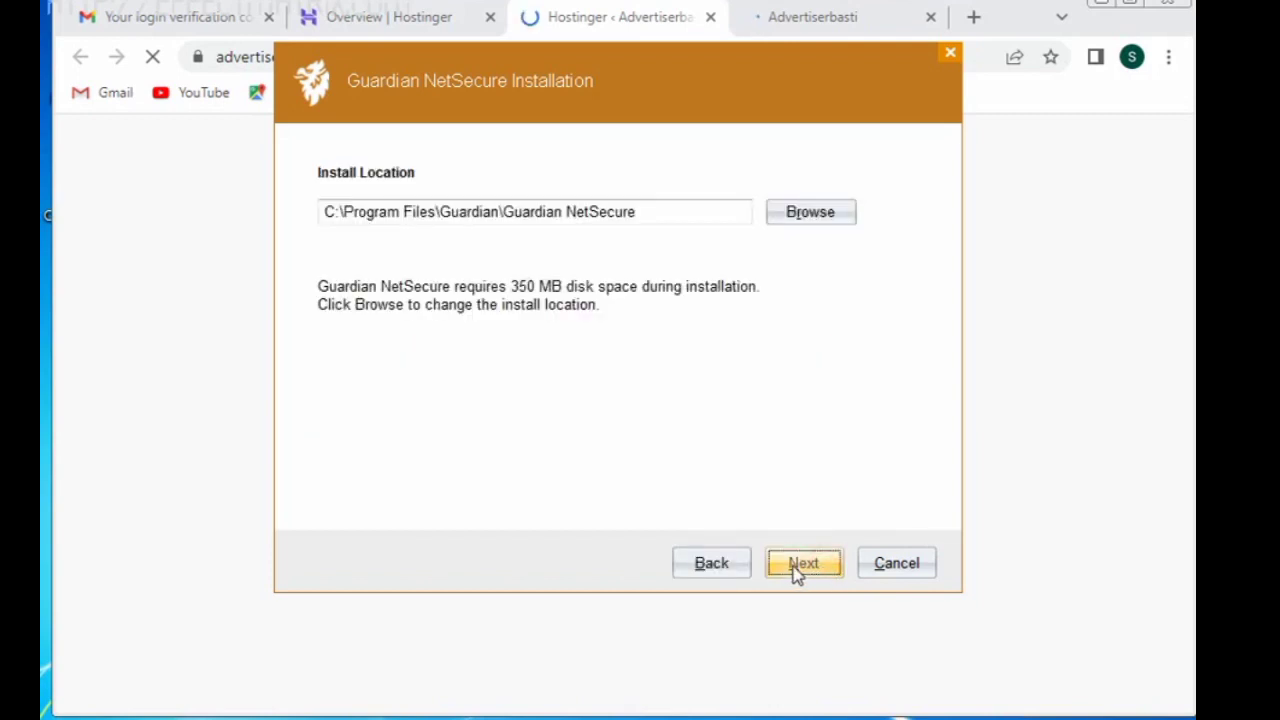
{"action": "left_click", "coordinate": [808, 570]}
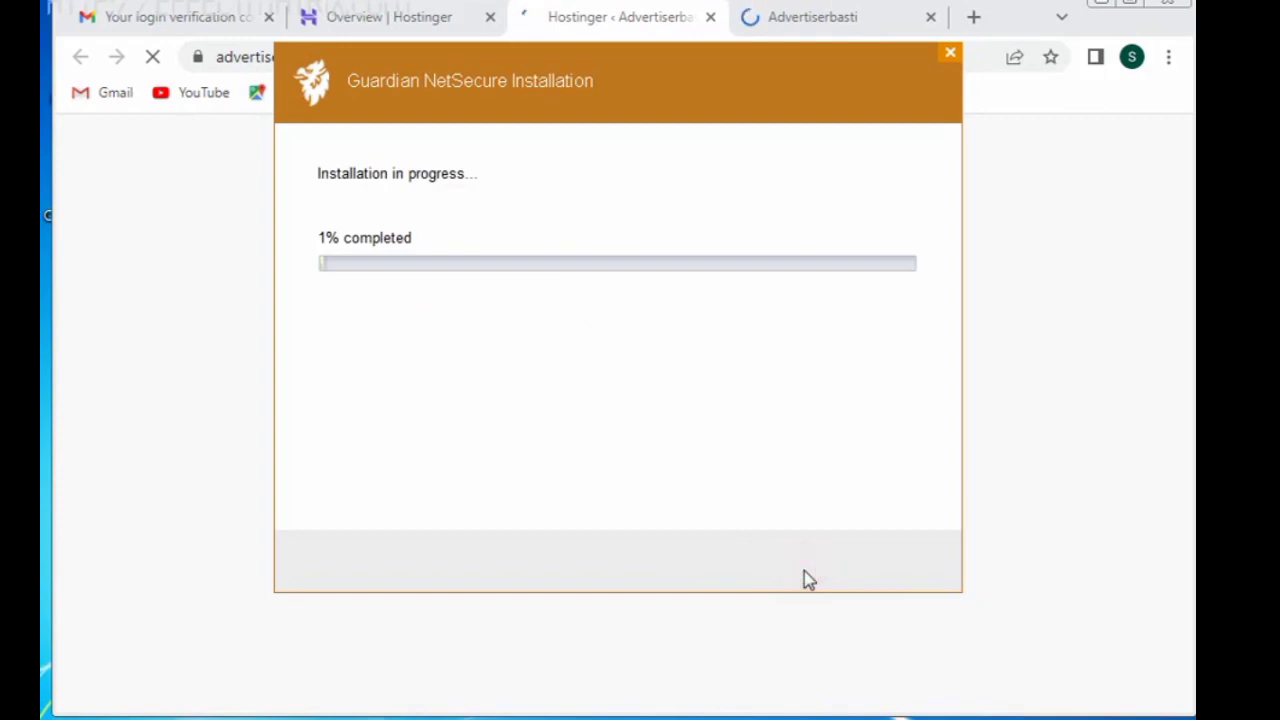
{"action": "left_click", "coordinate": [629, 23]}
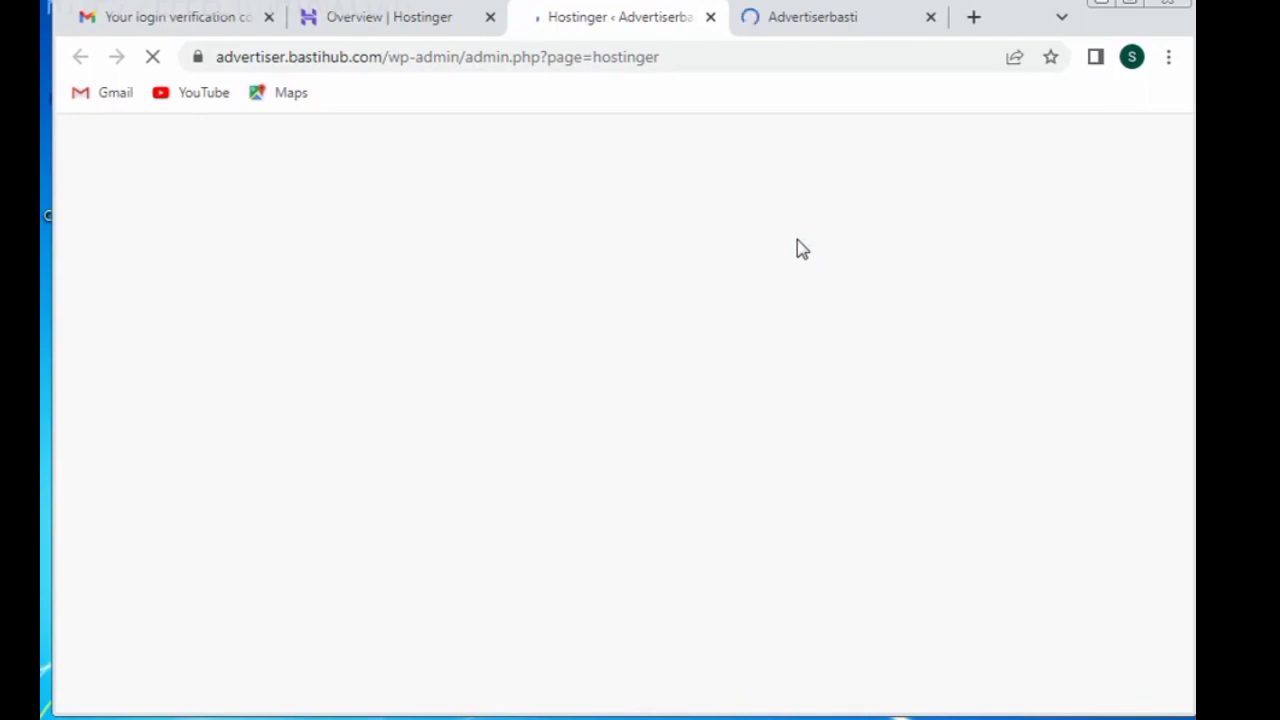
Step: Scroll through the new Advertiserbasti homepage, then close its tab
{"action": "left_click", "coordinate": [808, 20]}
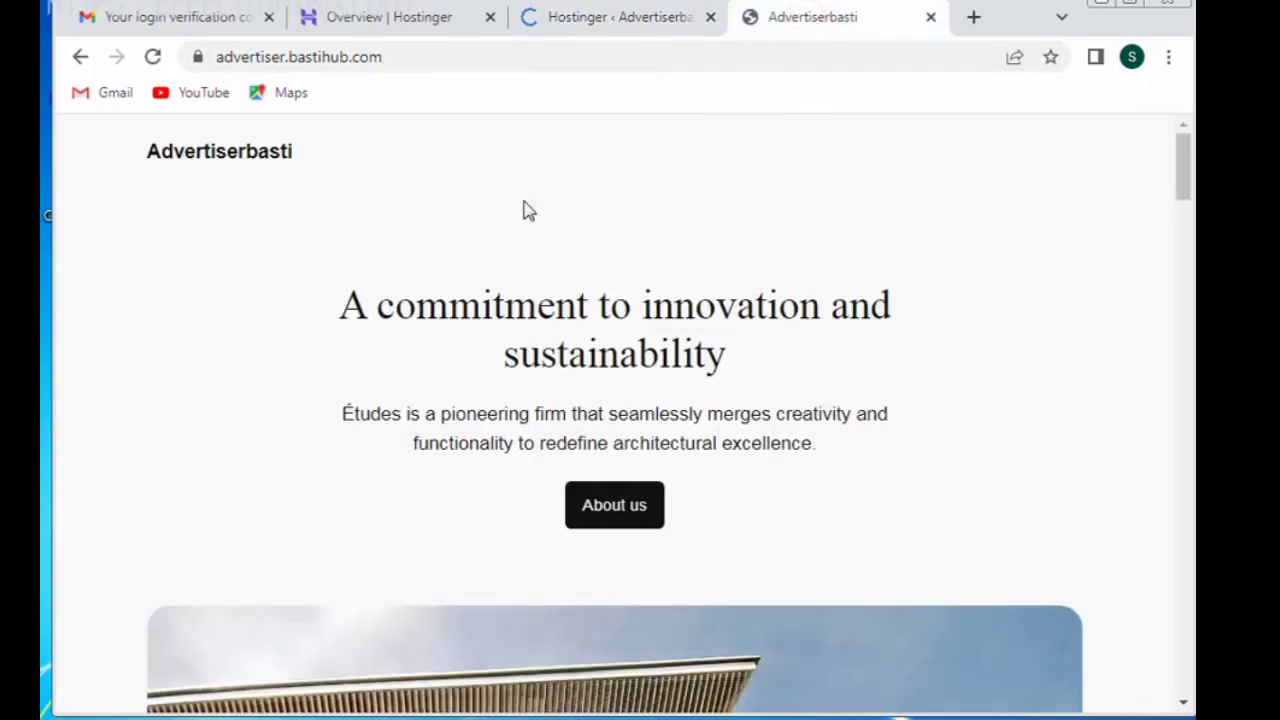
{"action": "left_click", "coordinate": [1182, 302]}
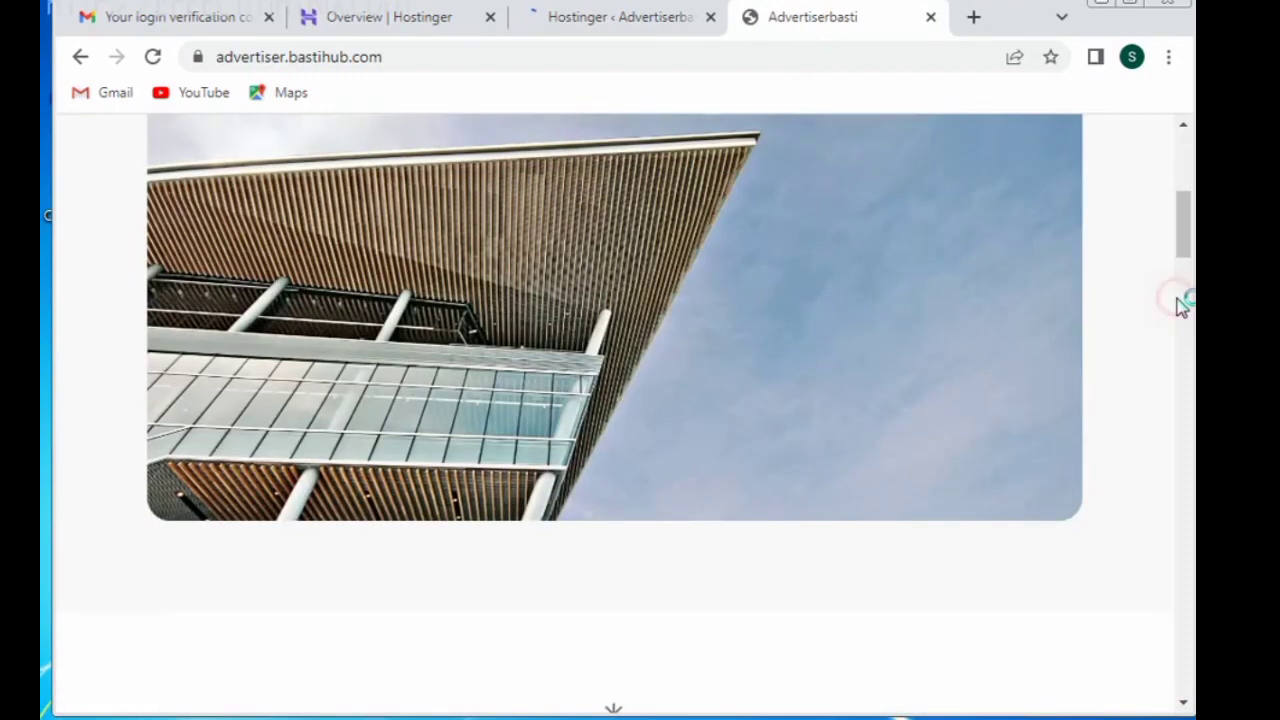
{"action": "left_click", "coordinate": [1184, 355]}
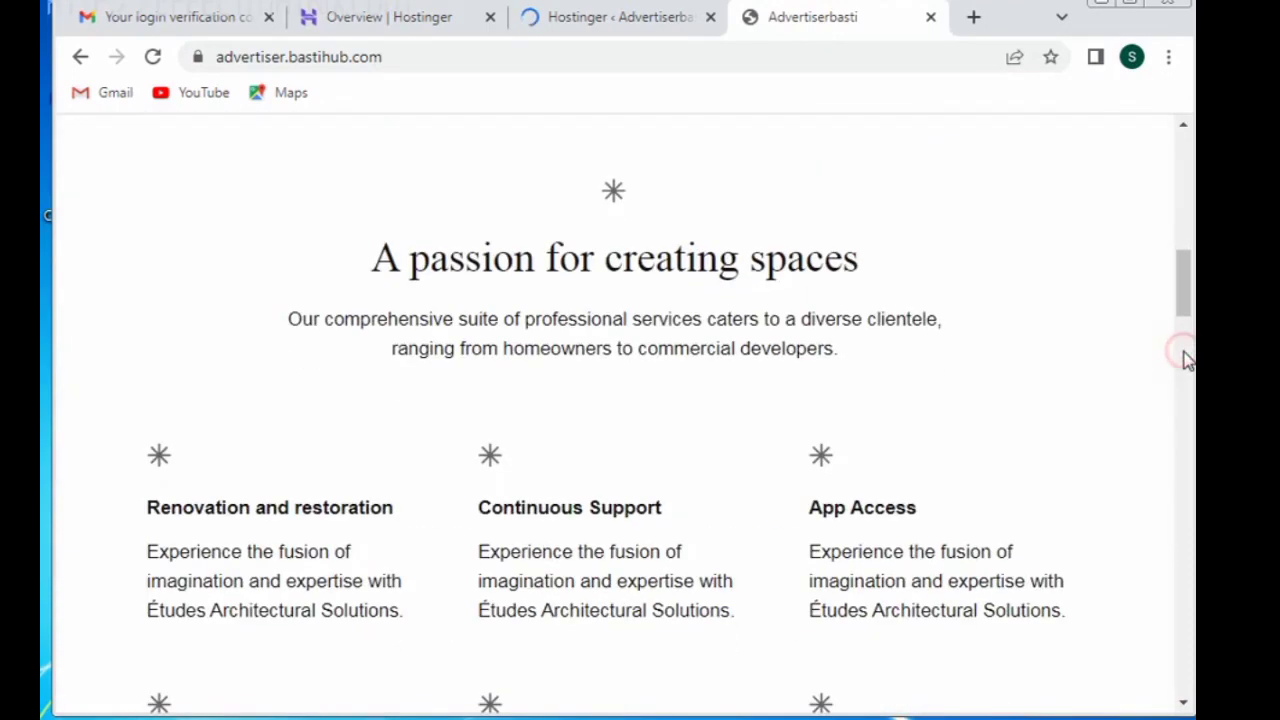
{"action": "left_click", "coordinate": [931, 19]}
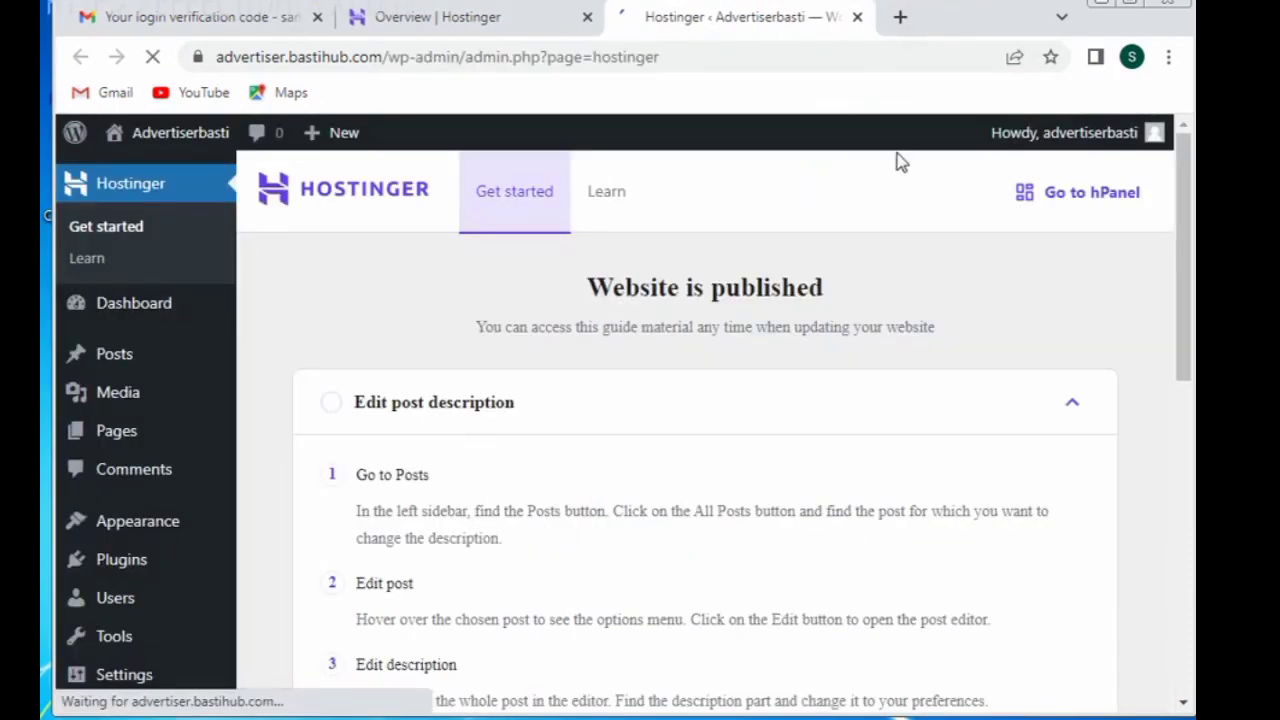
Step: Go to Appearance > Themes in wp-admin, listing 3 themes with Twenty Twenty-Four active
{"action": "mouse_move", "coordinate": [1070, 152]}
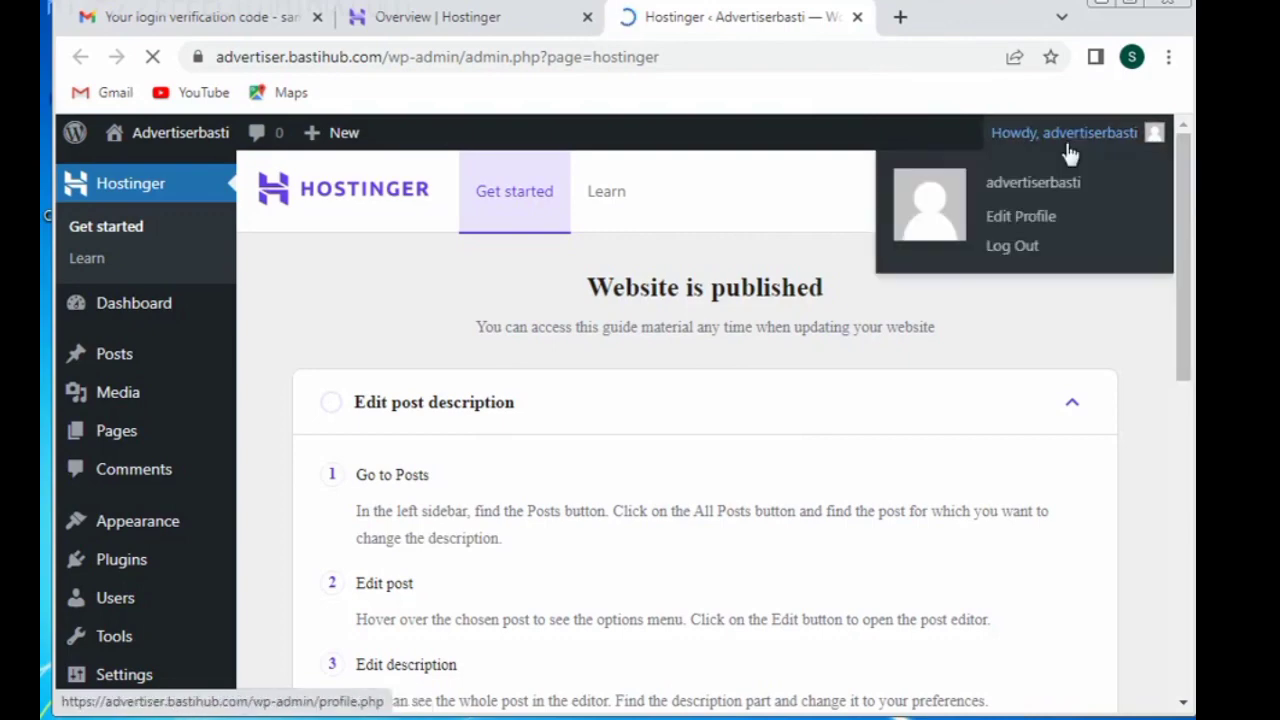
{"action": "left_click", "coordinate": [1180, 288]}
{"action": "left_click_drag", "start_coordinate": [1180, 288], "coordinate": [1188, 598]}
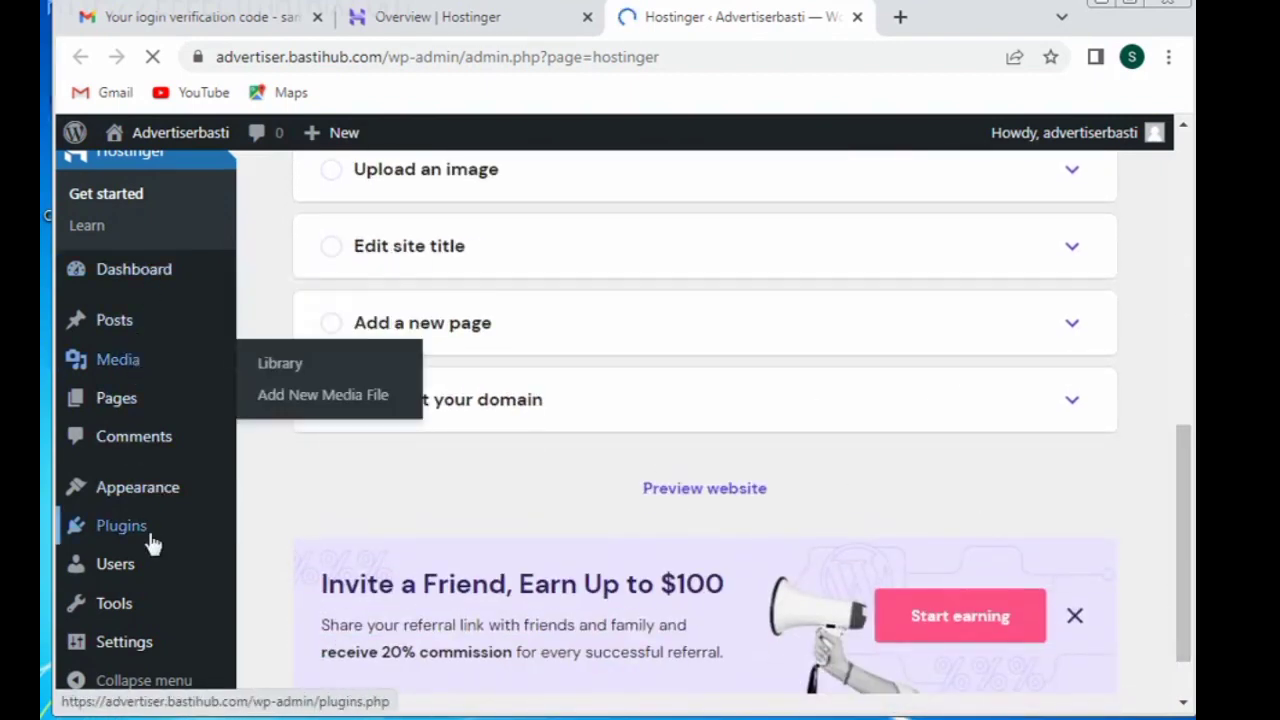
{"action": "mouse_move", "coordinate": [161, 609]}
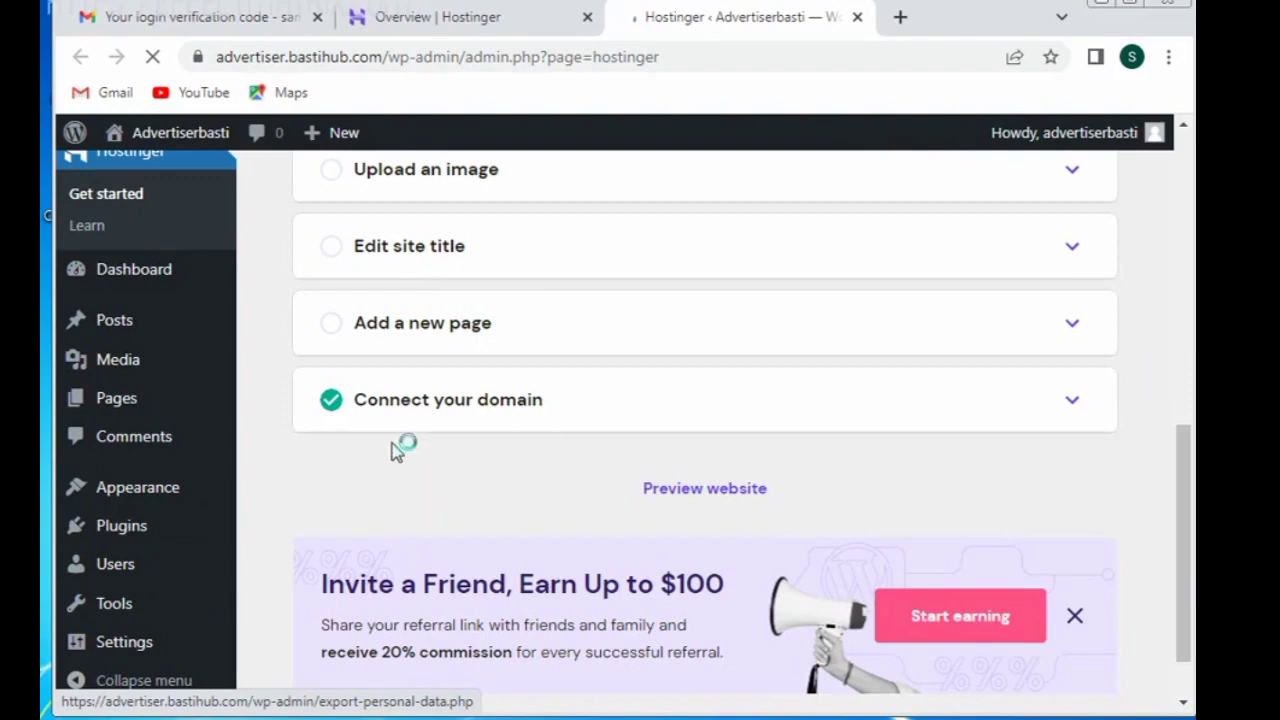
{"action": "left_click_drag", "start_coordinate": [1190, 486], "coordinate": [1190, 537]}
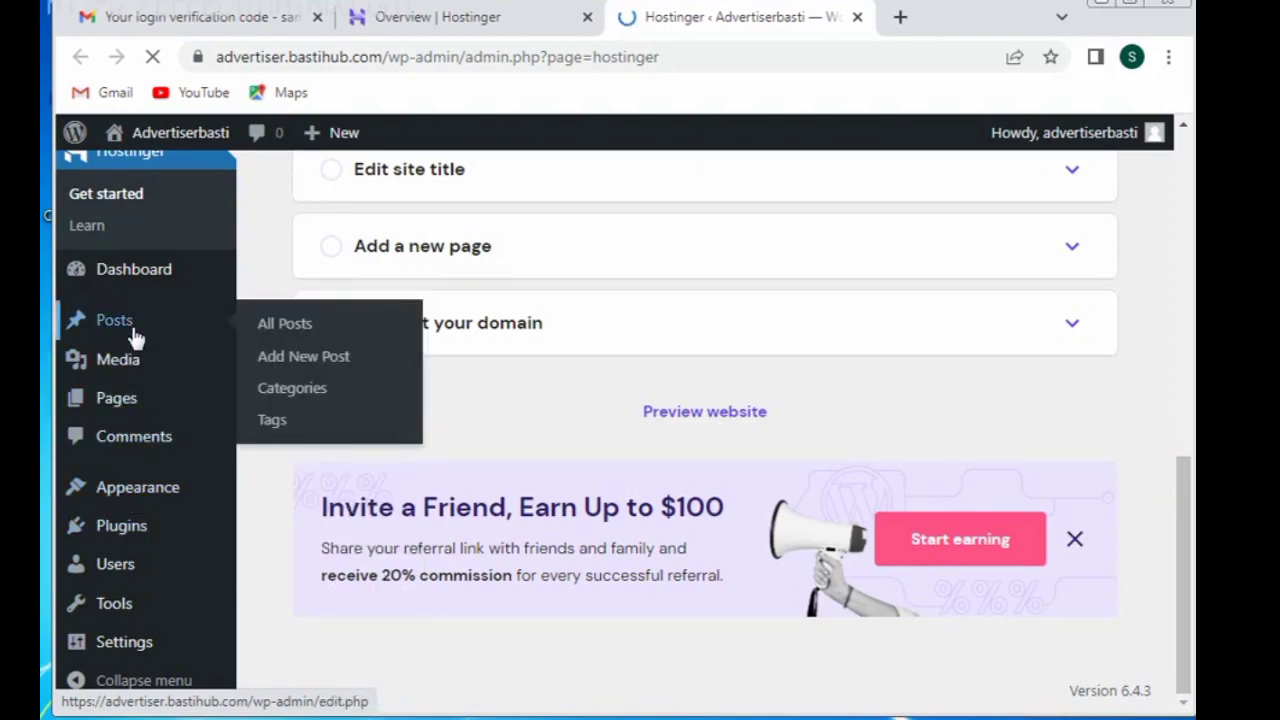
{"action": "mouse_move", "coordinate": [119, 660]}
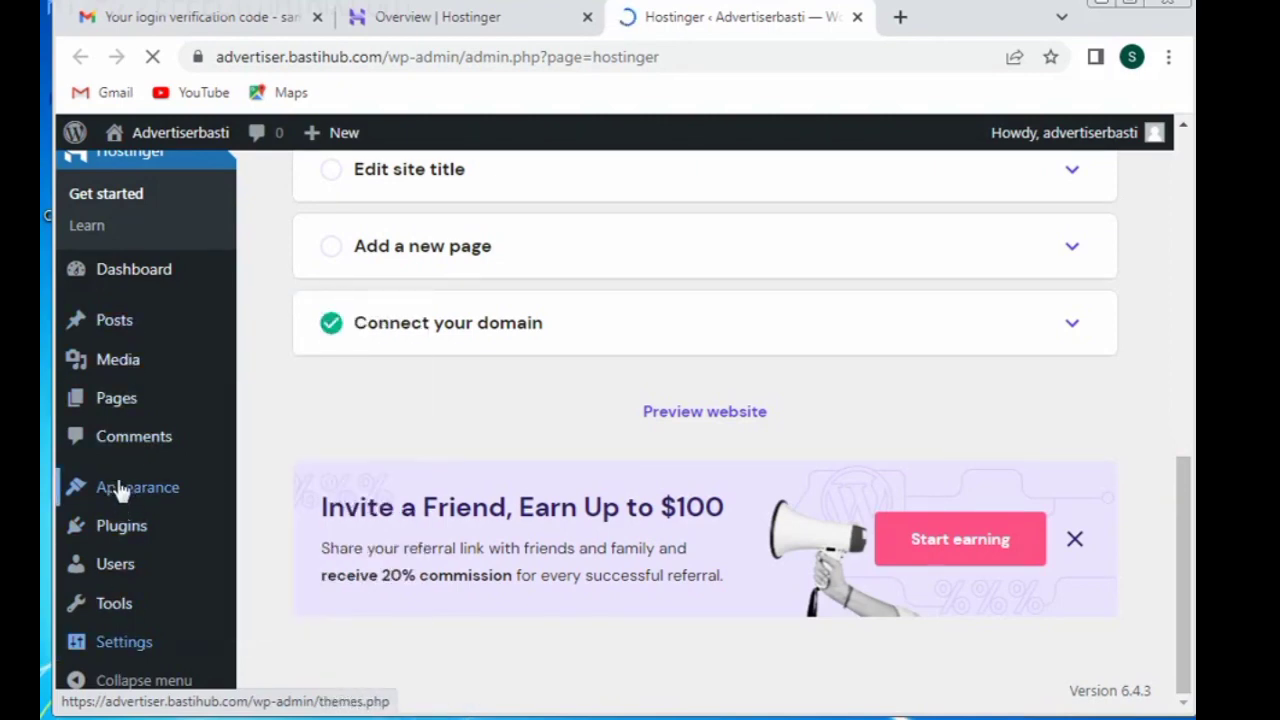
{"action": "mouse_move", "coordinate": [127, 418]}
{"action": "mouse_move", "coordinate": [131, 518]}
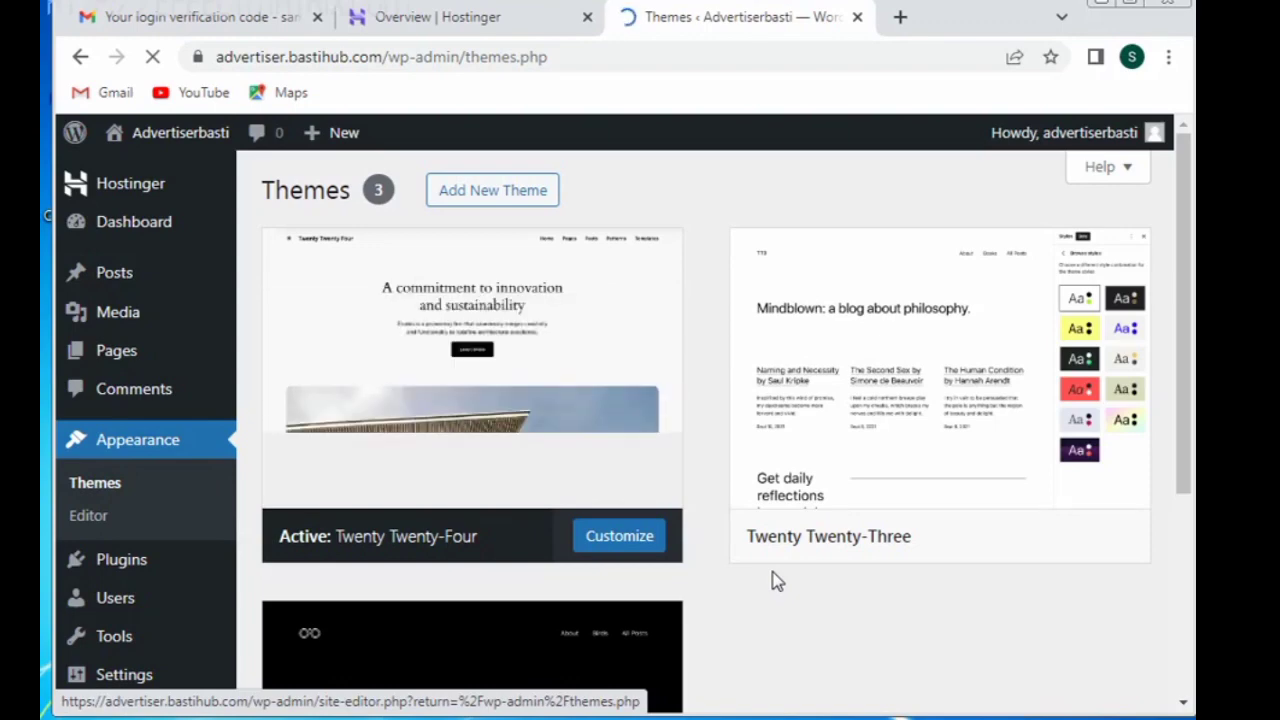
Step: Delete the Twenty Twenty-Three theme and confirm the removal
{"action": "mouse_move", "coordinate": [872, 343]}
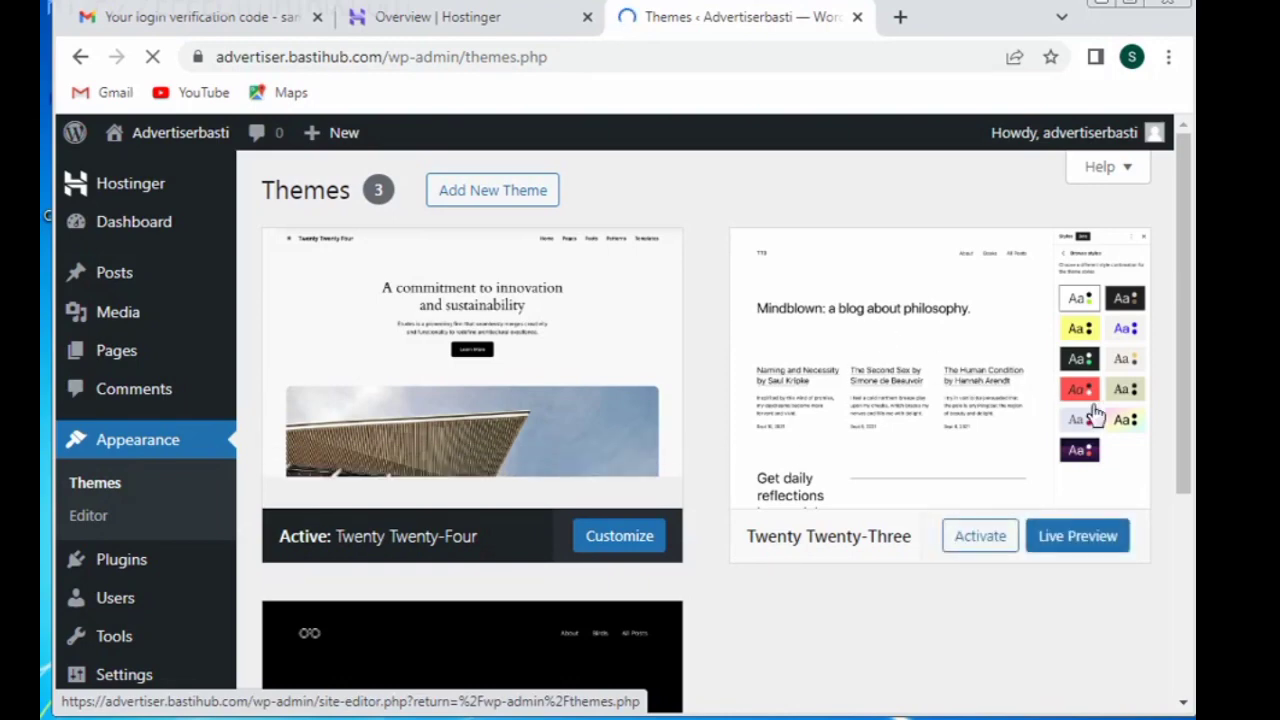
{"action": "left_click_drag", "start_coordinate": [1183, 422], "coordinate": [1190, 612]}
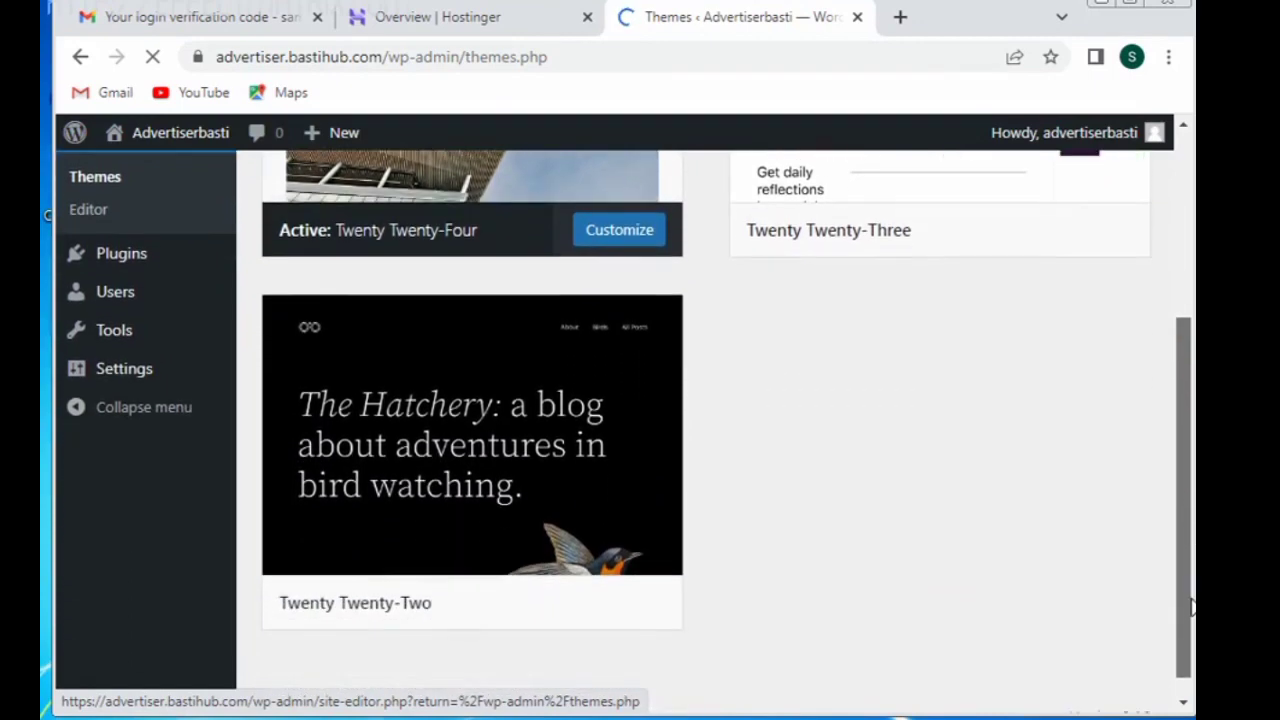
{"action": "mouse_move", "coordinate": [543, 474]}
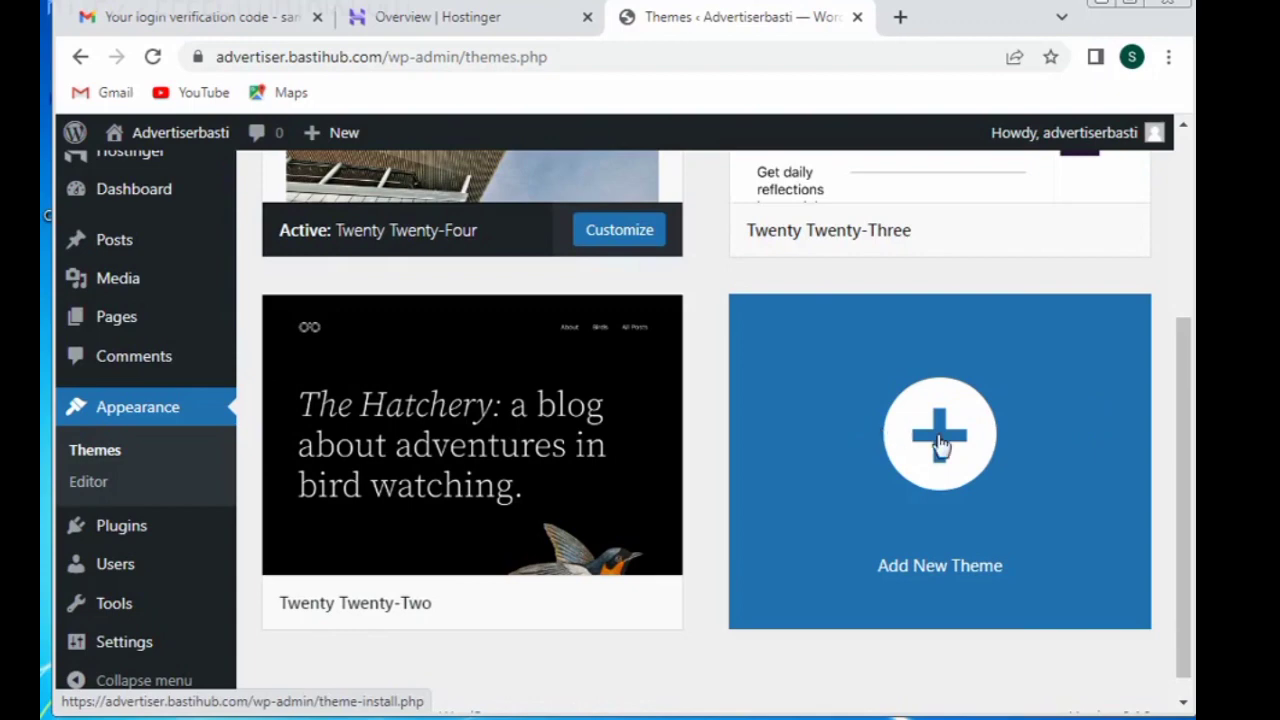
{"action": "left_click_drag", "start_coordinate": [1189, 429], "coordinate": [1127, 333]}
{"action": "mouse_move", "coordinate": [946, 380]}
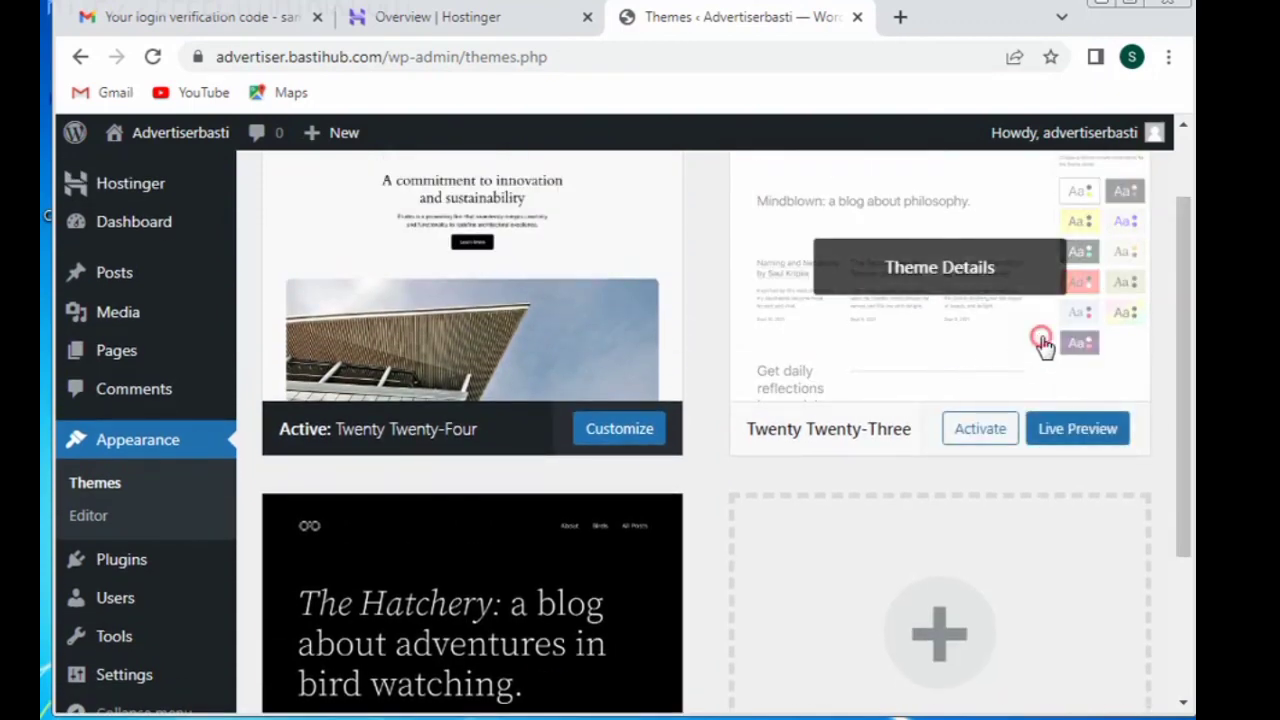
{"action": "left_click", "coordinate": [1043, 345]}
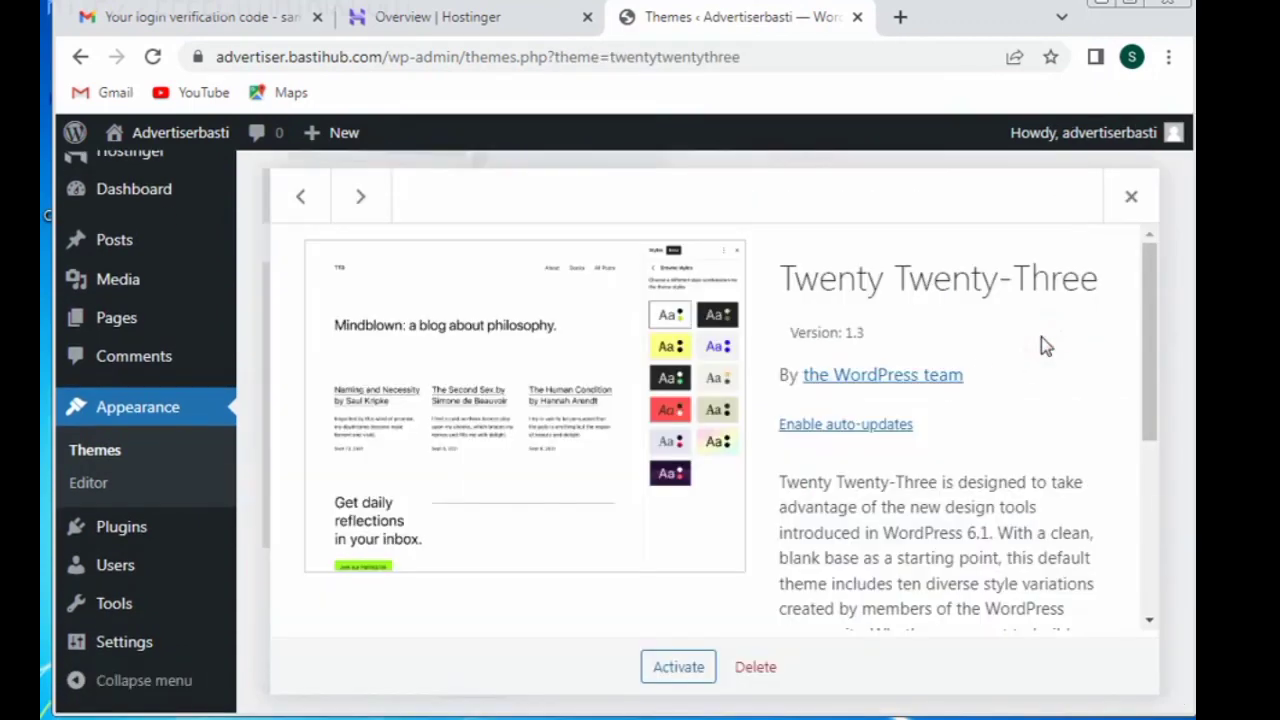
{"action": "left_click", "coordinate": [758, 664]}
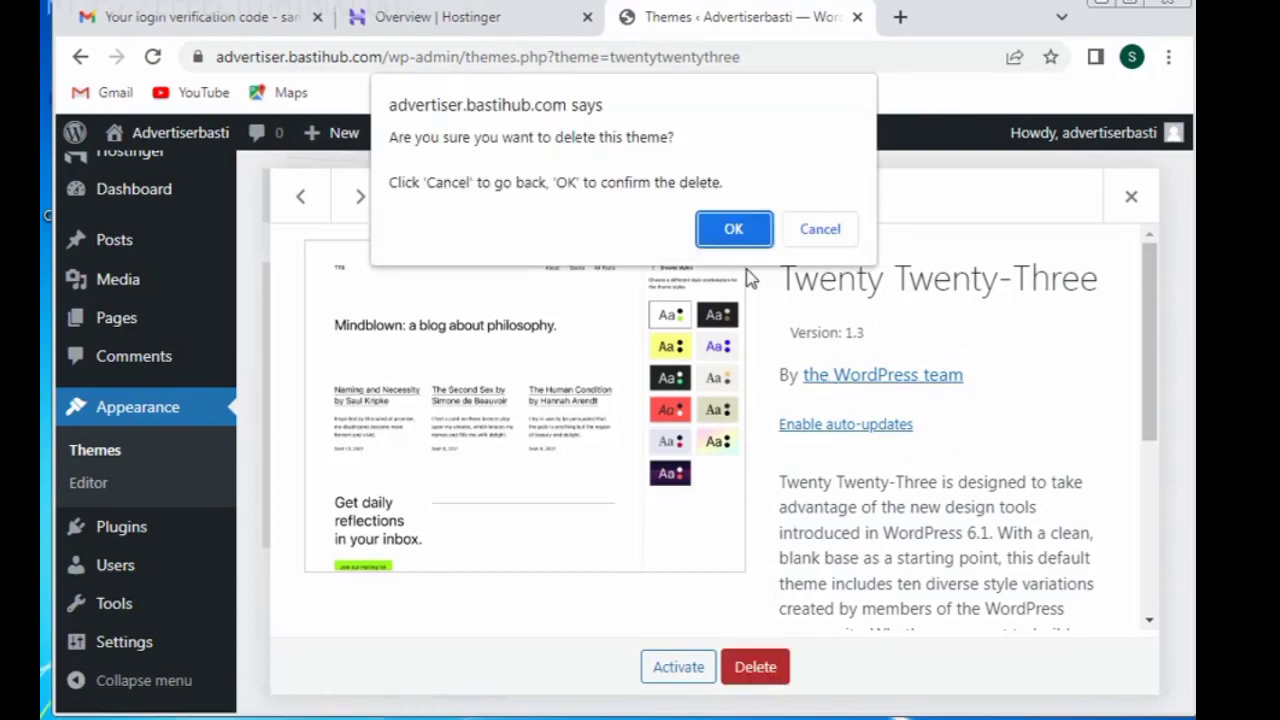
{"action": "left_click", "coordinate": [741, 234]}
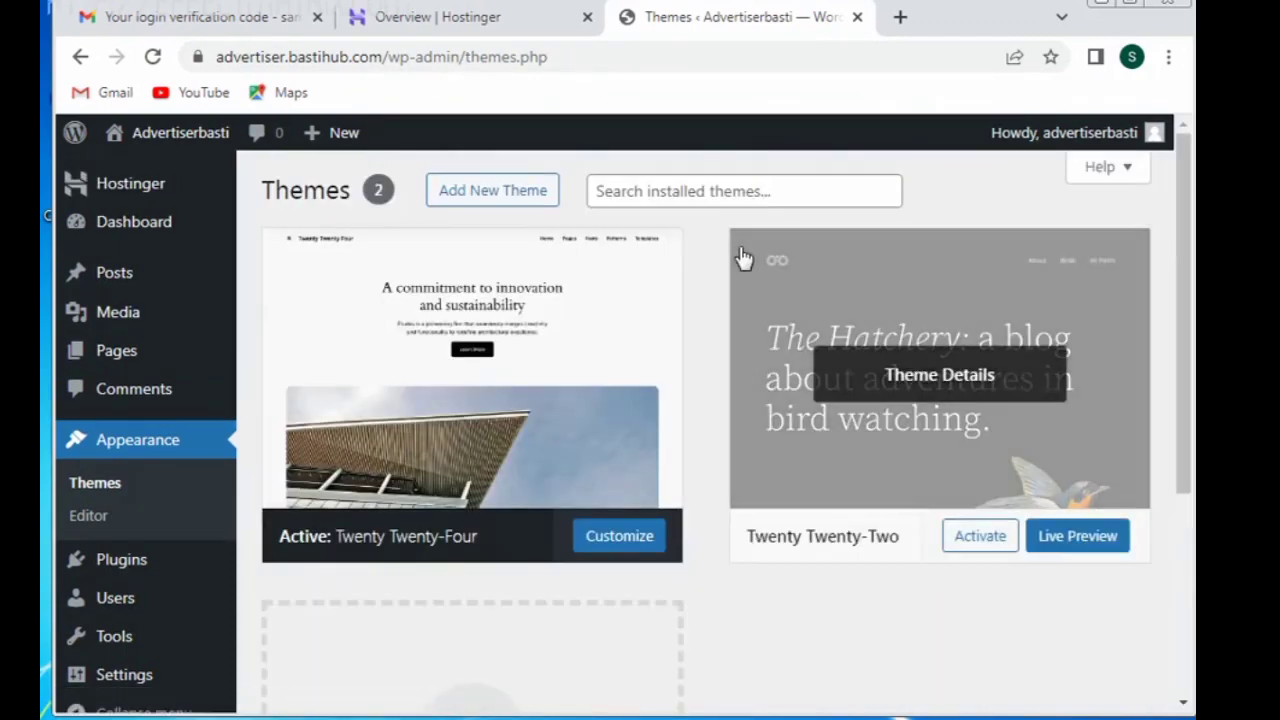
Step: Delete the Twenty Twenty-Two theme, then go to the Add New Themes page
{"action": "left_click", "coordinate": [980, 424]}
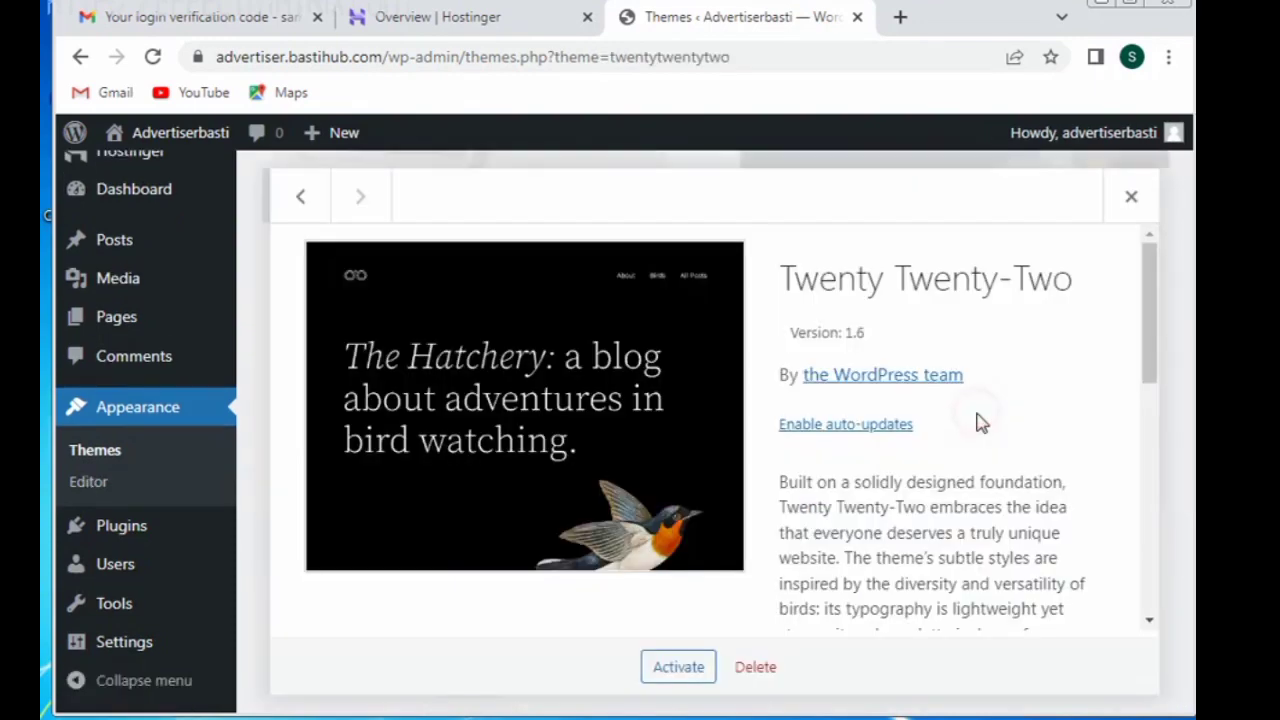
{"action": "left_click", "coordinate": [755, 667]}
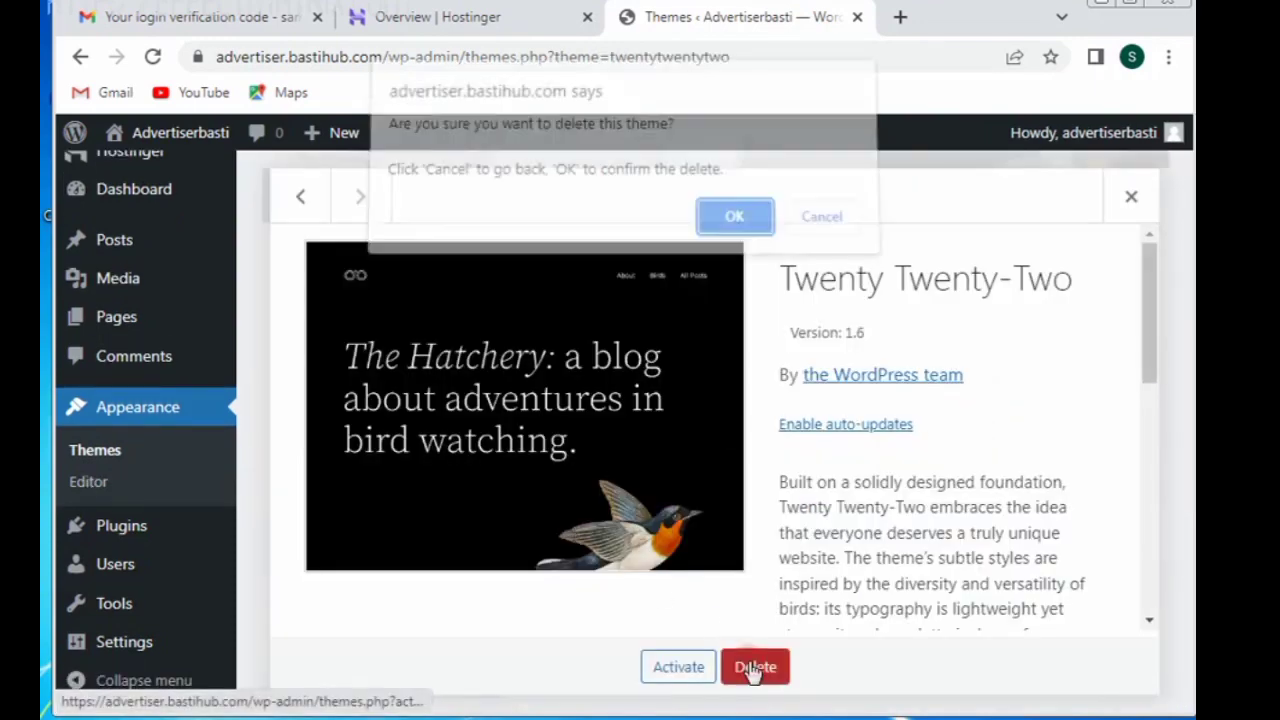
{"action": "left_click", "coordinate": [734, 229]}
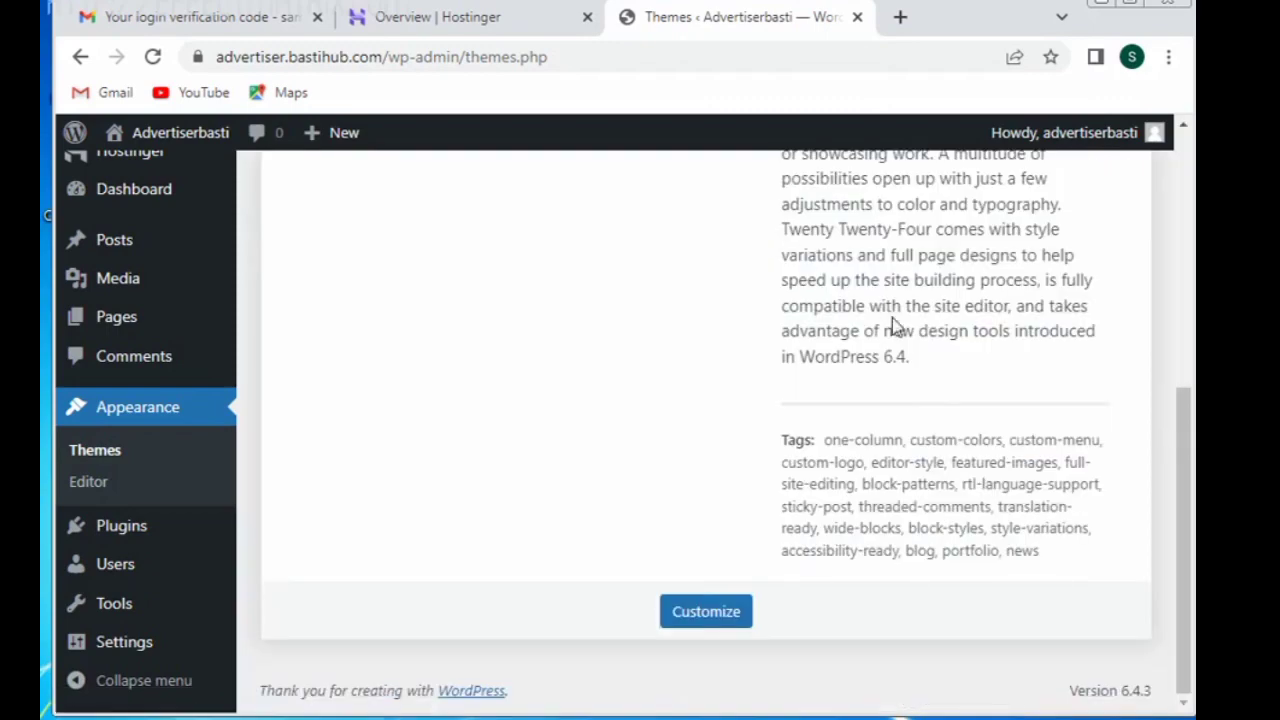
{"action": "left_click_drag", "start_coordinate": [1183, 480], "coordinate": [1170, 190]}
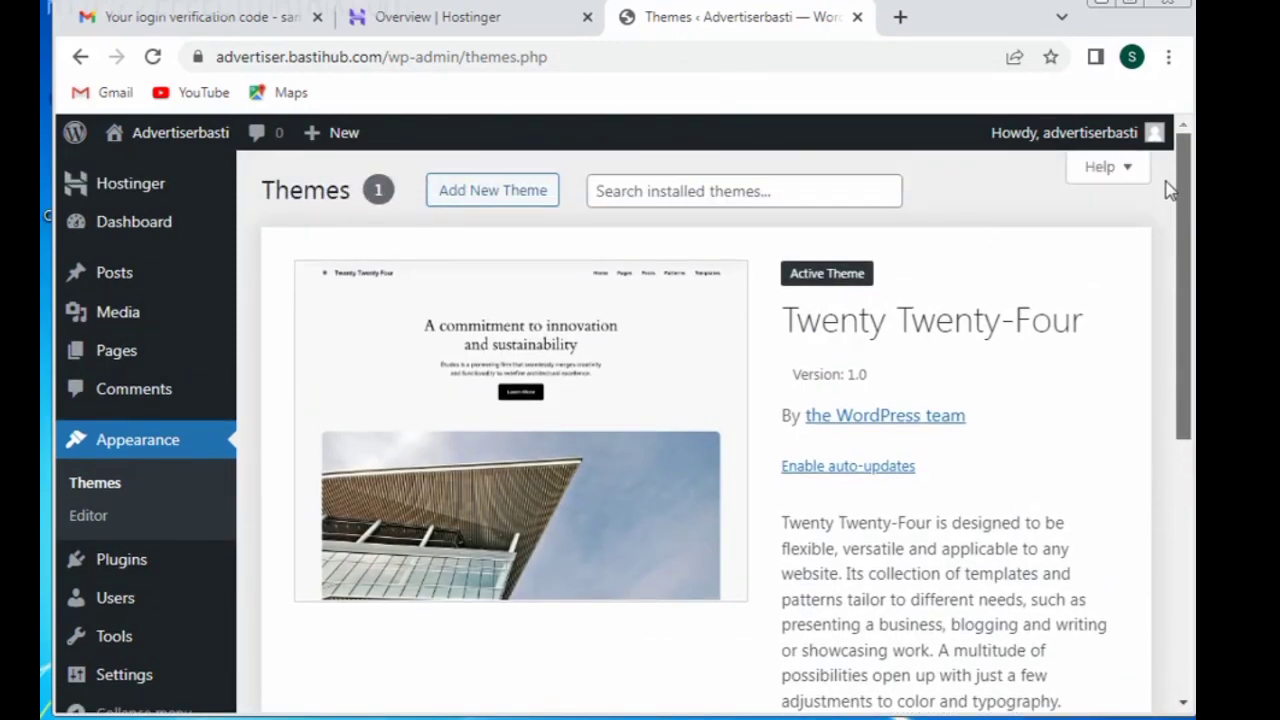
{"action": "left_click", "coordinate": [474, 194]}
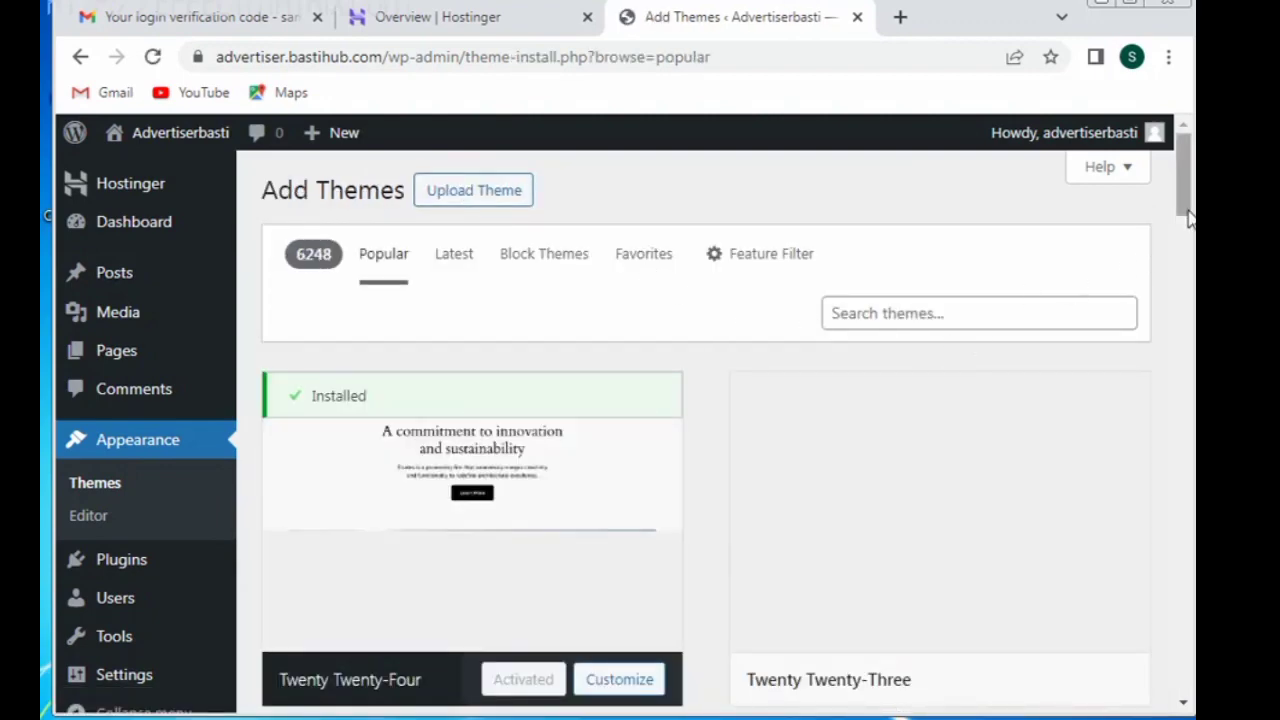
Step: Install the Astra theme from the Popular themes list and activate it
{"action": "left_click_drag", "start_coordinate": [1183, 207], "coordinate": [1183, 258]}
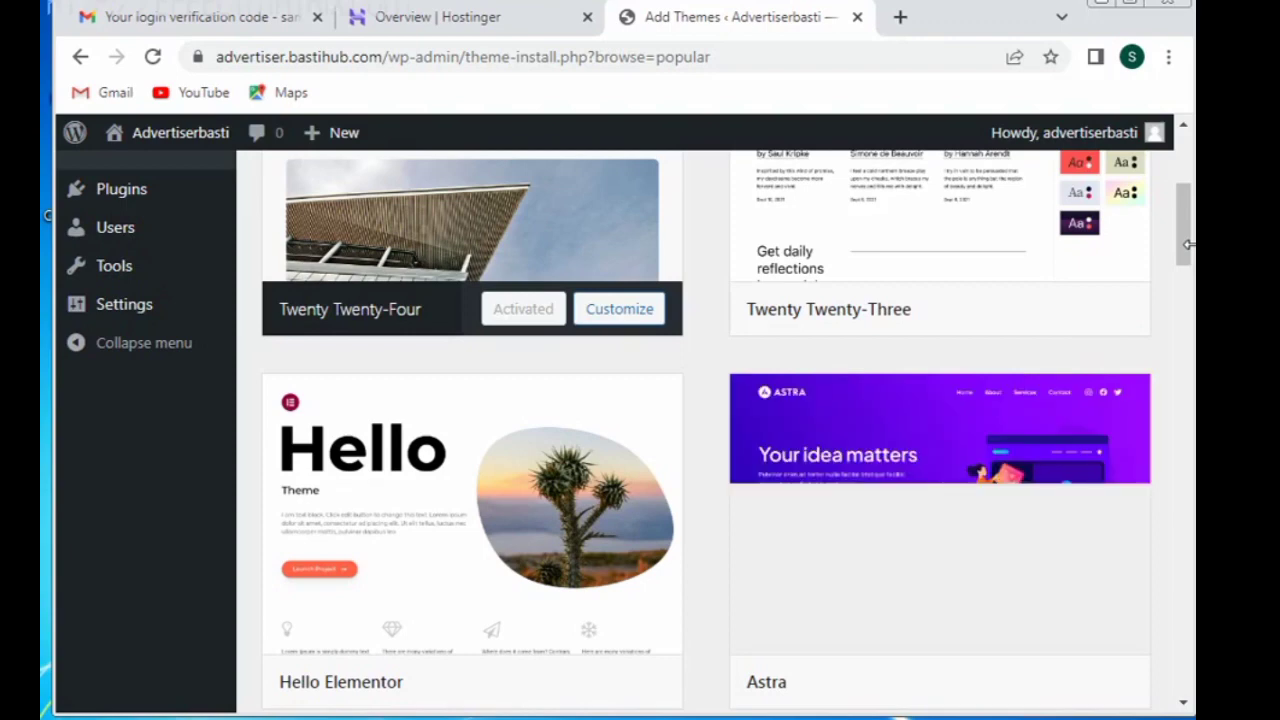
{"action": "mouse_move", "coordinate": [963, 467]}
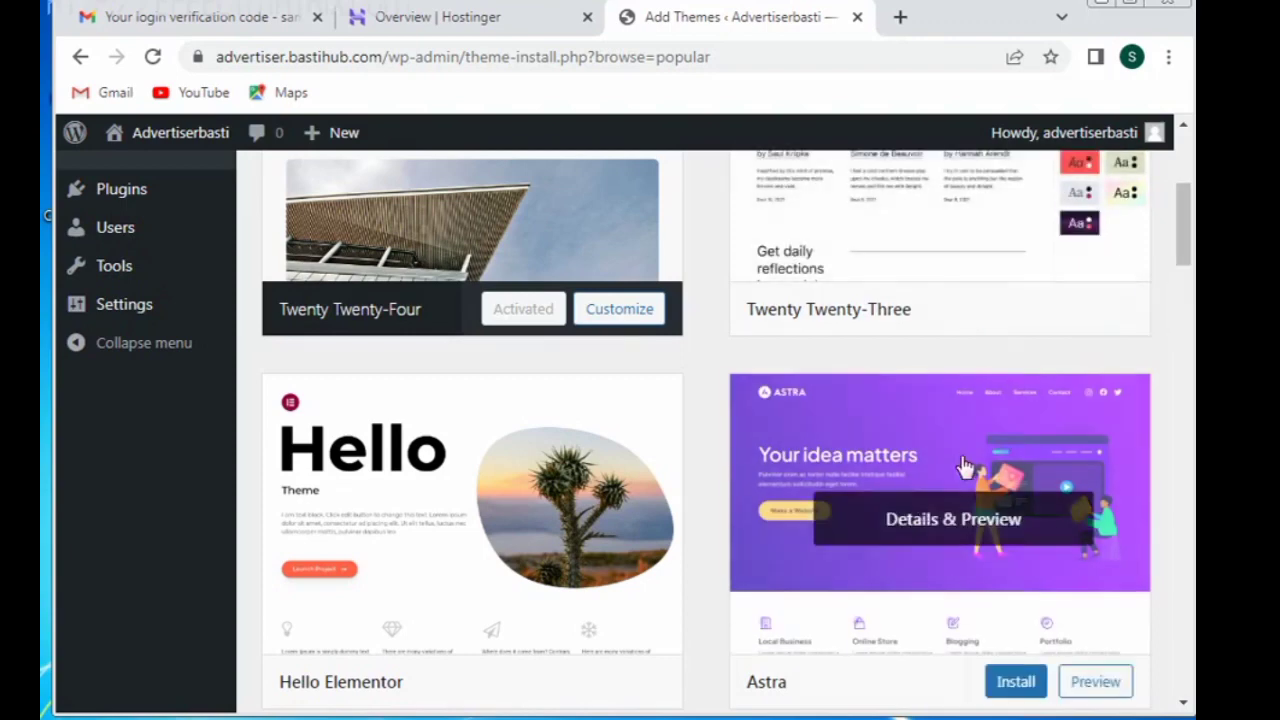
{"action": "left_click", "coordinate": [1016, 681]}
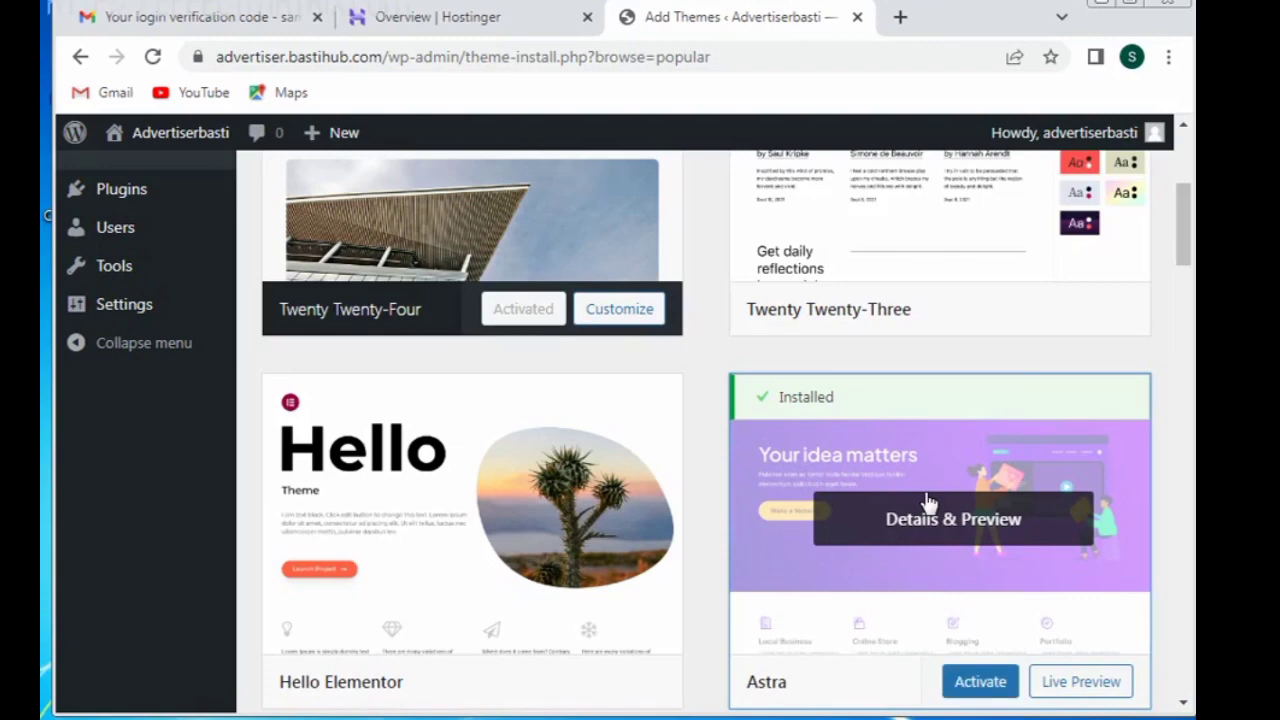
{"action": "left_click", "coordinate": [988, 685]}
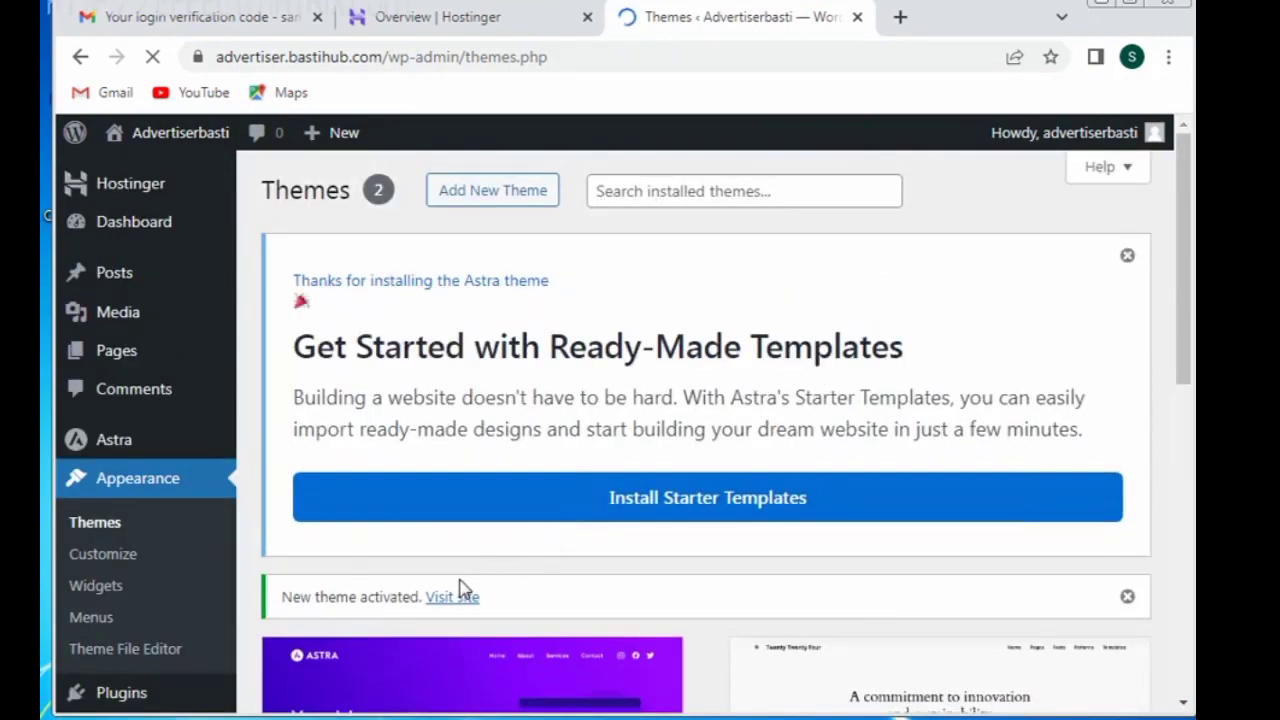
Step: Open and reload the live site to see Astra, and launch WordPress admin from hPanel
{"action": "left_click", "coordinate": [453, 599]}
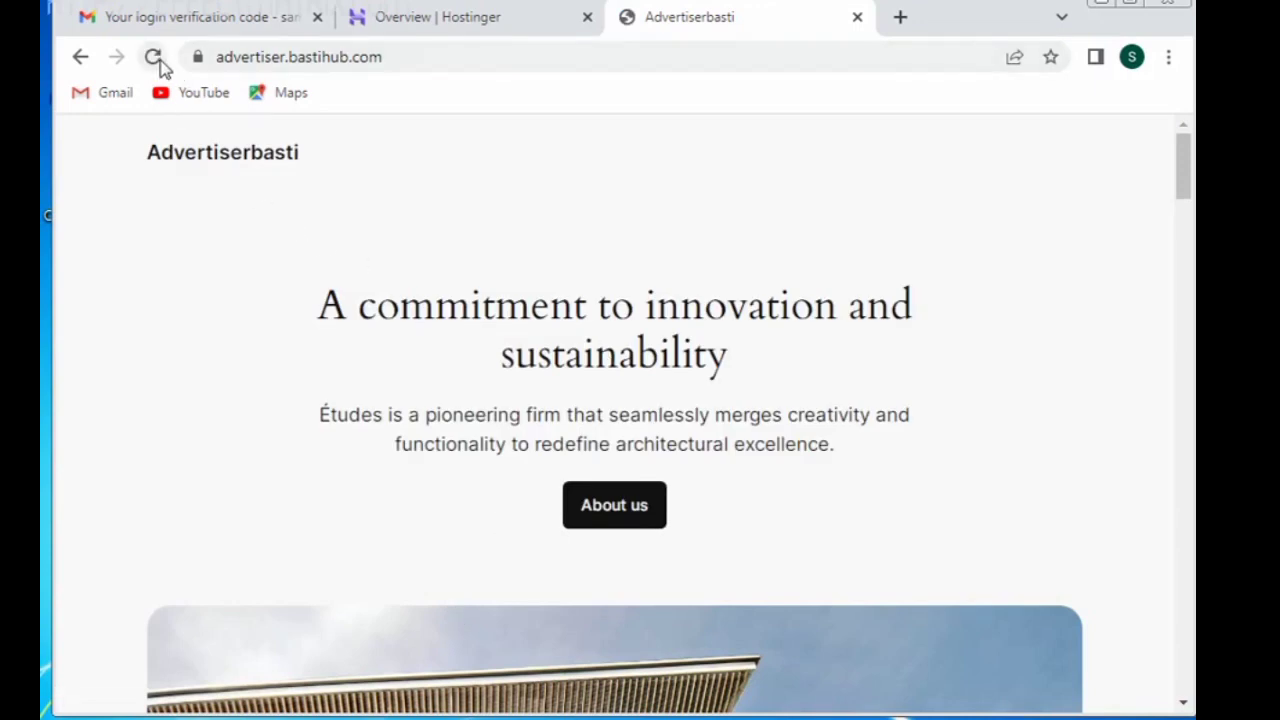
{"action": "left_click", "coordinate": [155, 57]}
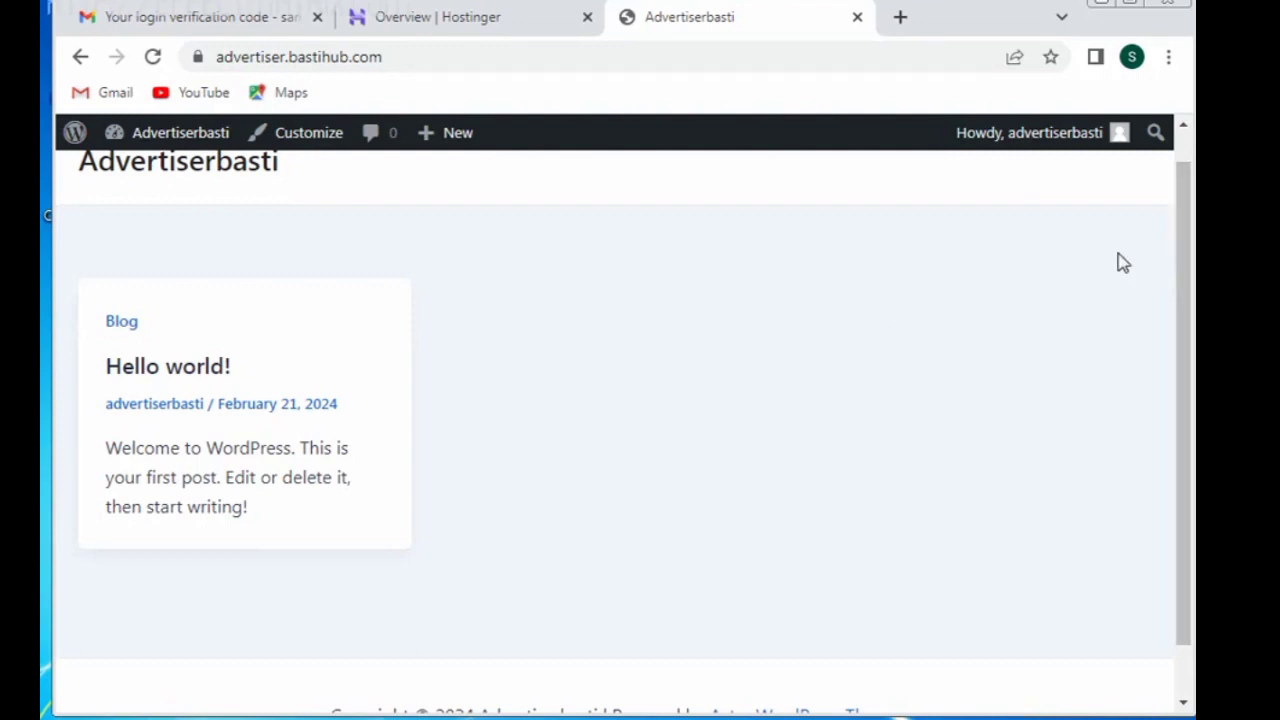
{"action": "left_click", "coordinate": [529, 20]}
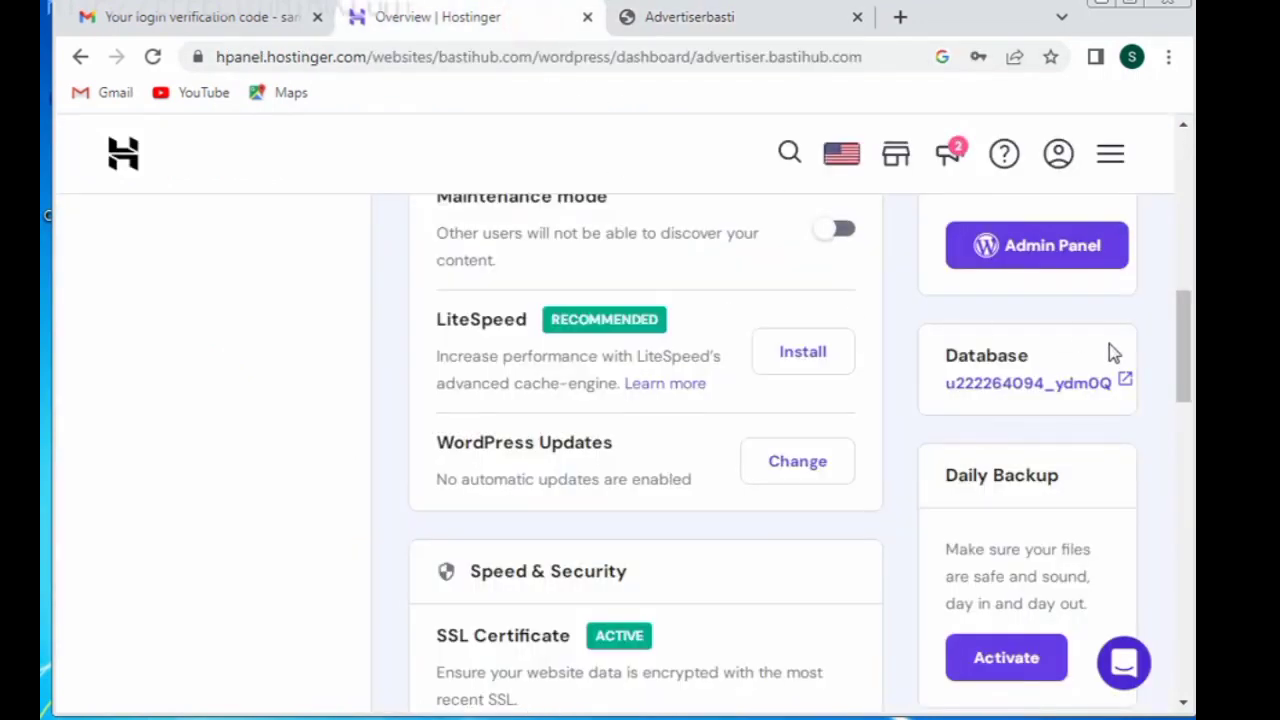
{"action": "left_click", "coordinate": [1066, 264]}
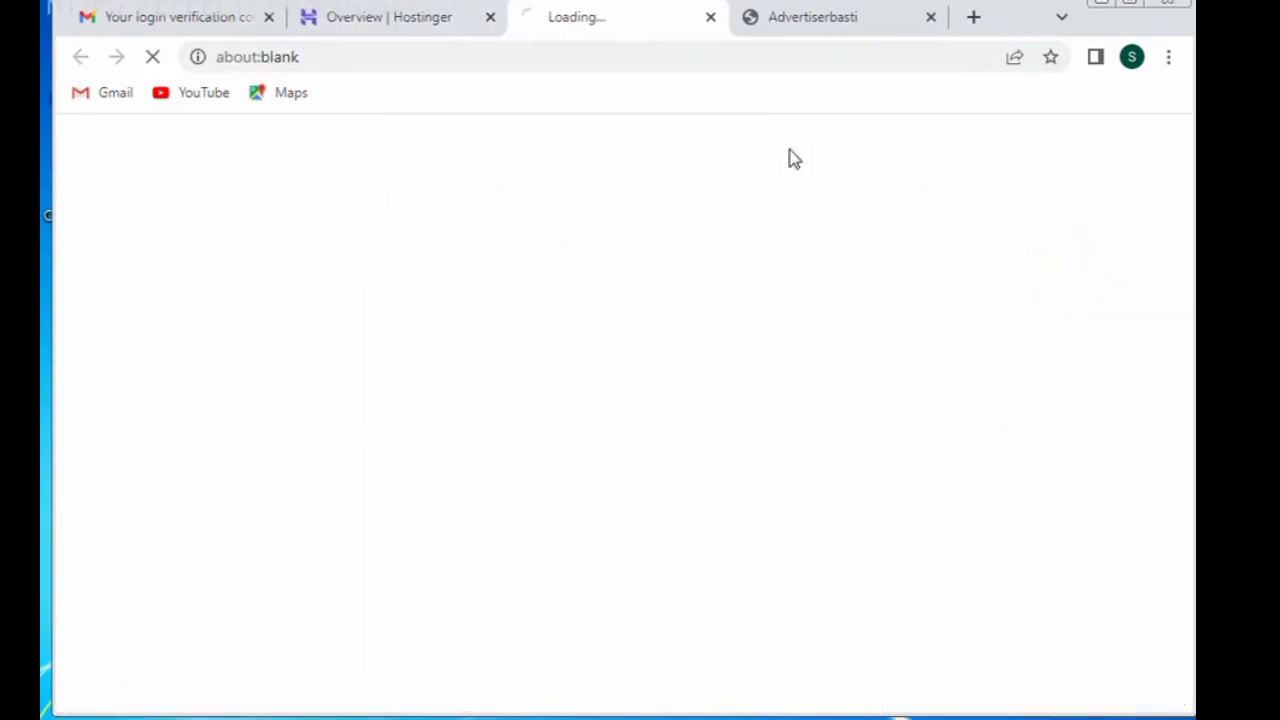
{"action": "left_click", "coordinate": [778, 20]}
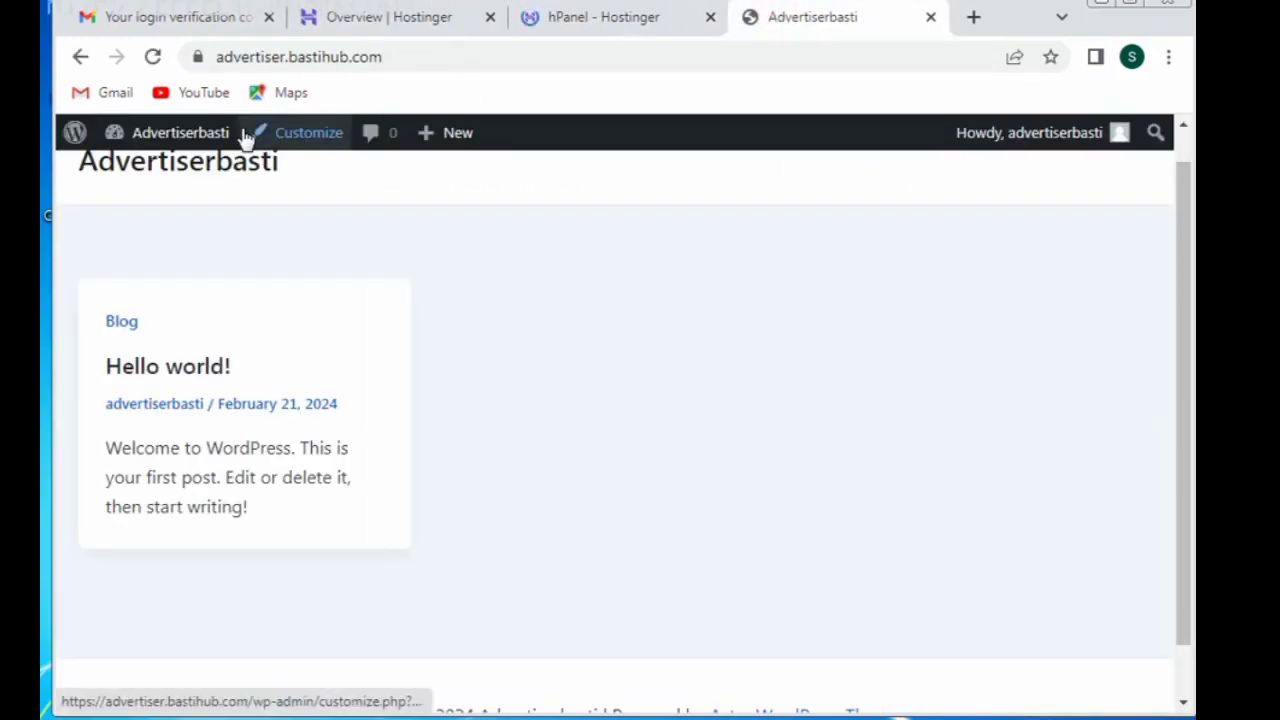
{"action": "left_click", "coordinate": [610, 27]}
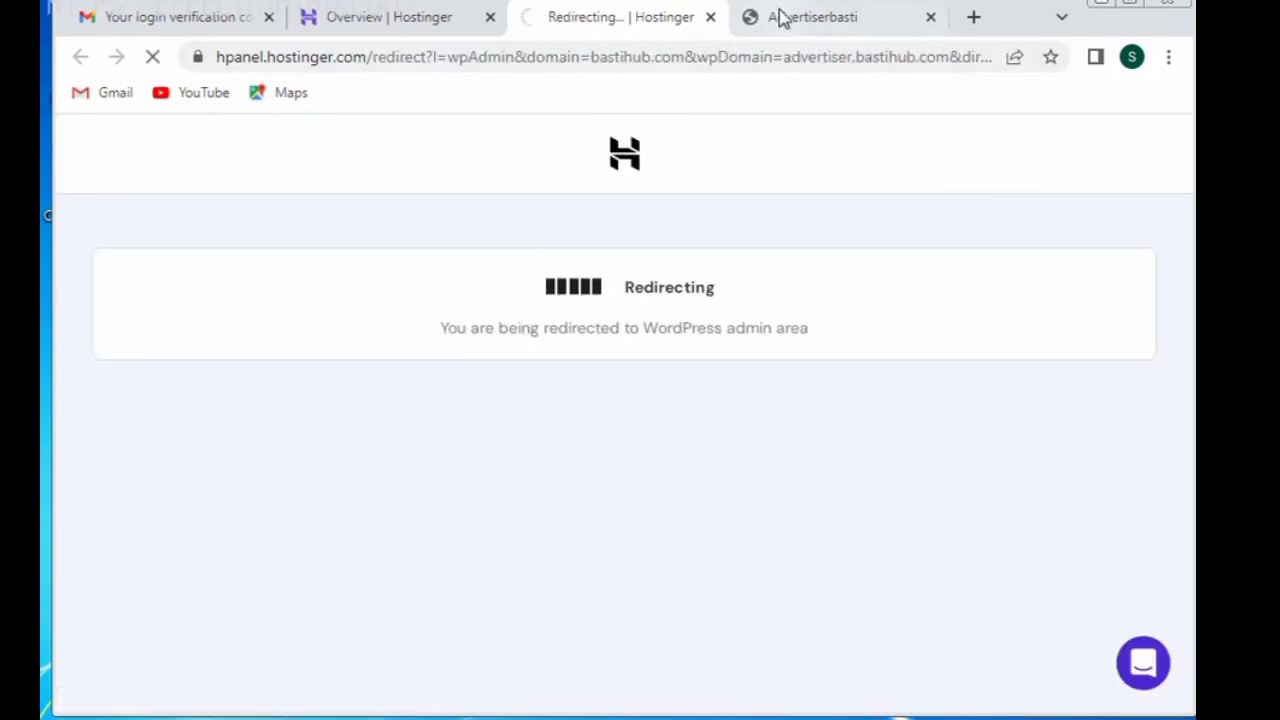
{"action": "left_click", "coordinate": [806, 28]}
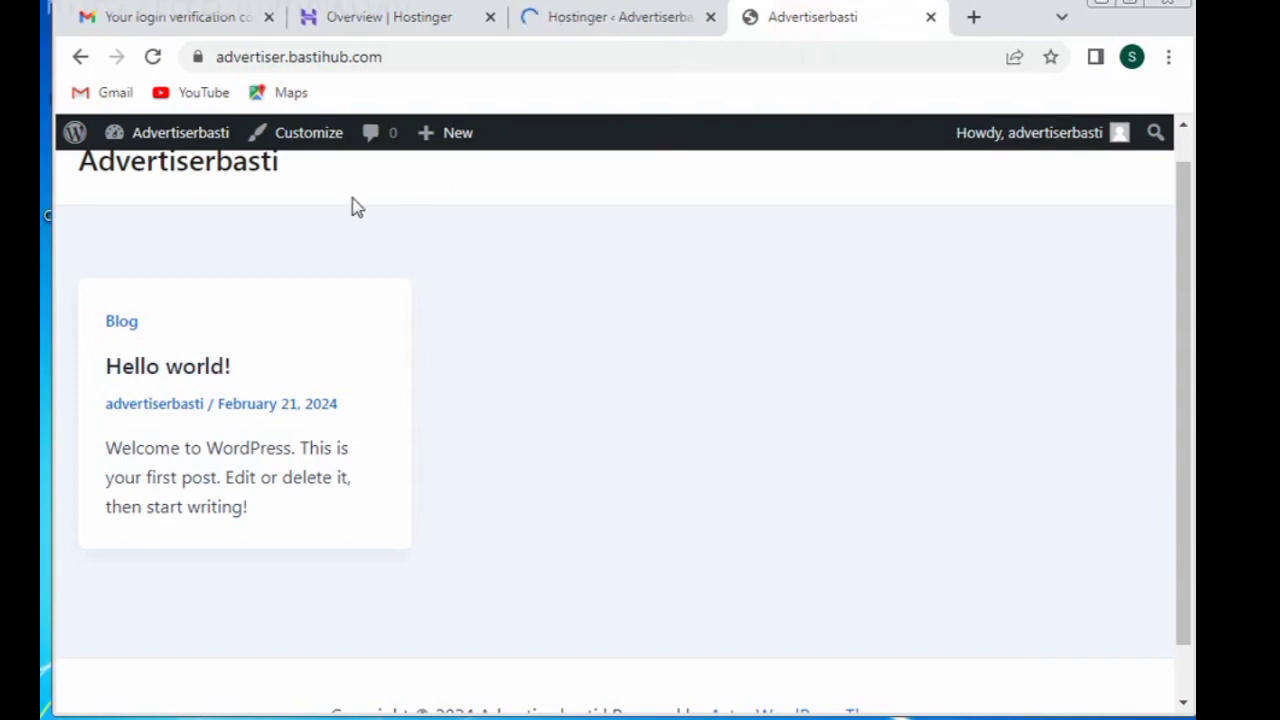
Step: Launch the Customizer from the admin bar, then open Appearance > Themes in the admin tab
{"action": "mouse_move", "coordinate": [183, 141]}
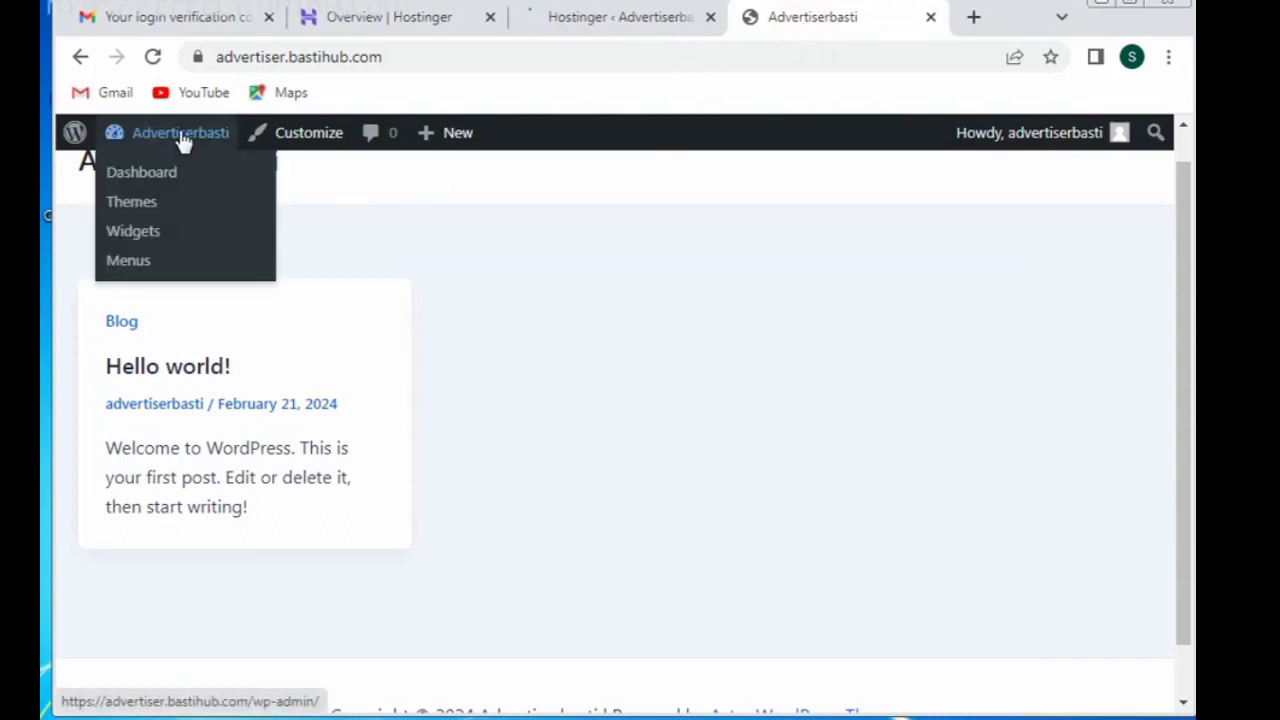
{"action": "left_click", "coordinate": [288, 139]}
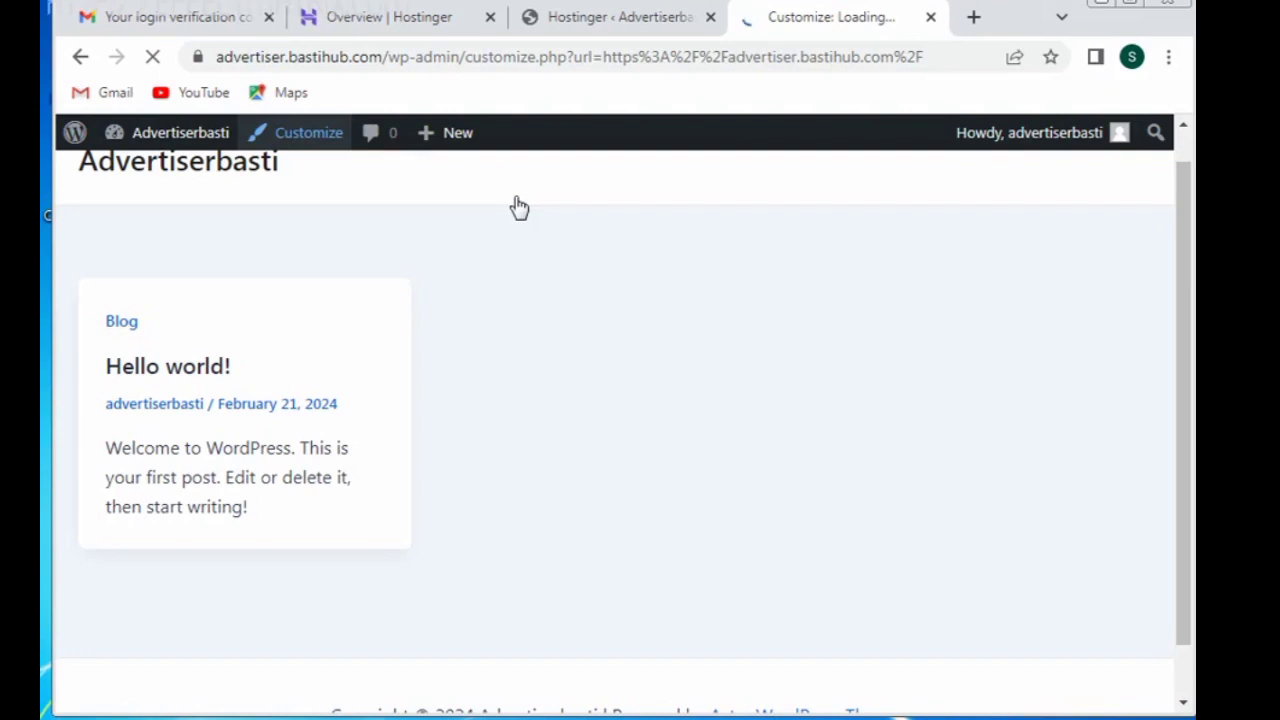
{"action": "left_click", "coordinate": [614, 16]}
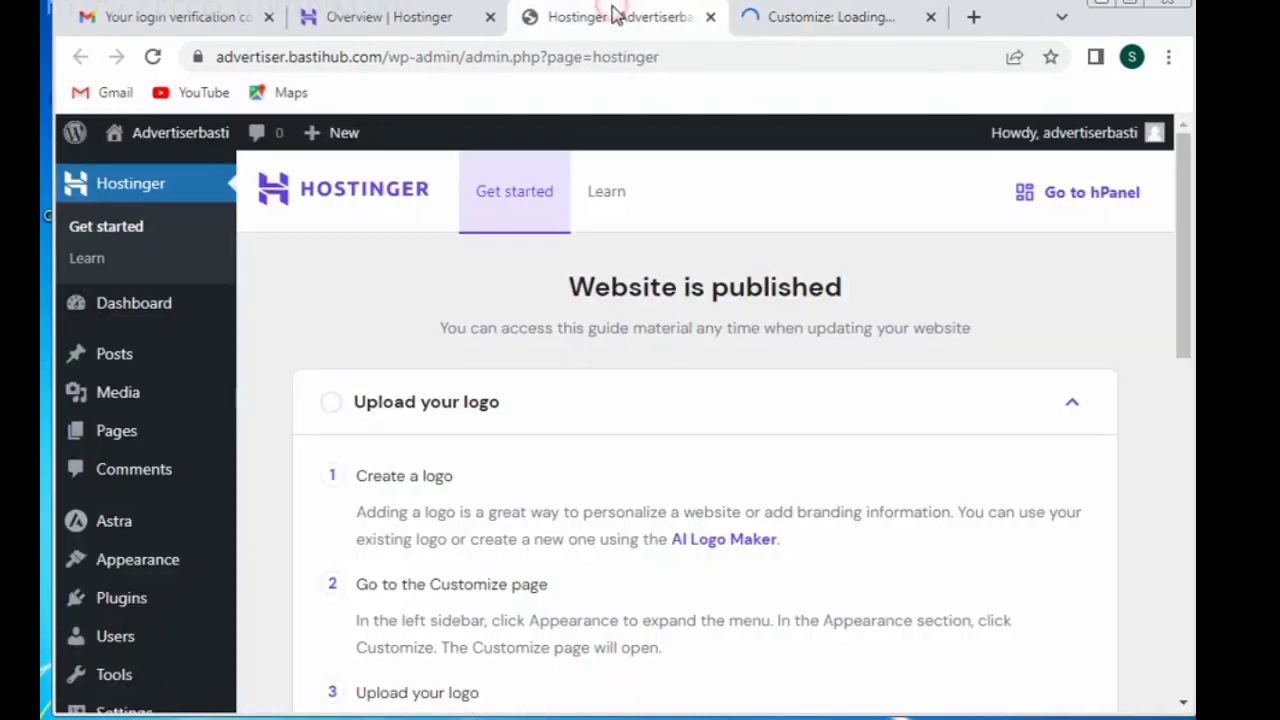
{"action": "mouse_move", "coordinate": [151, 557]}
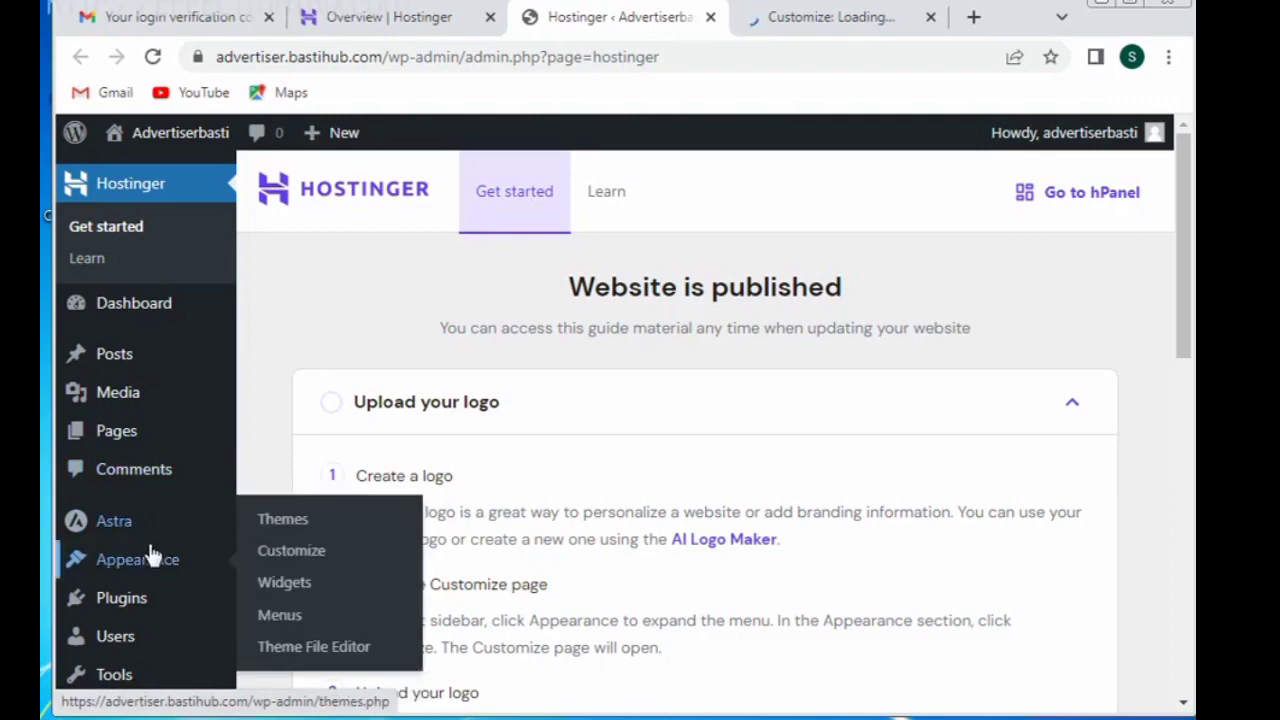
{"action": "left_click", "coordinate": [330, 522]}
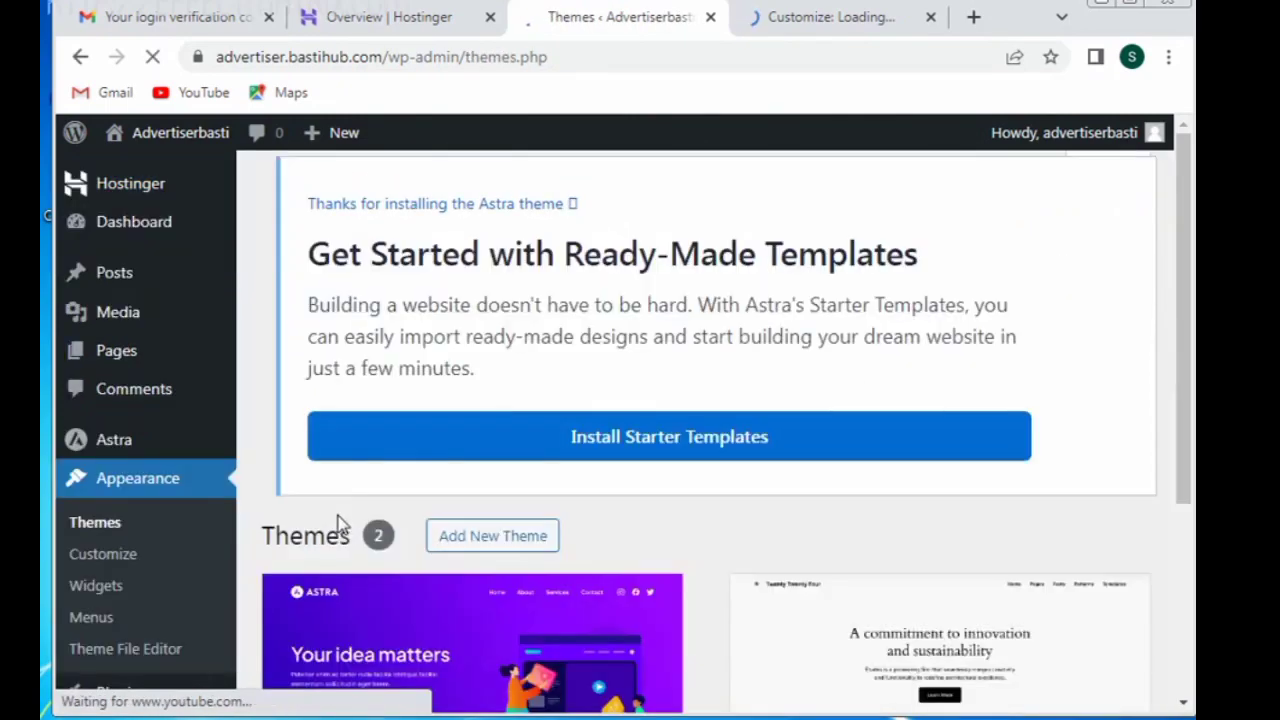